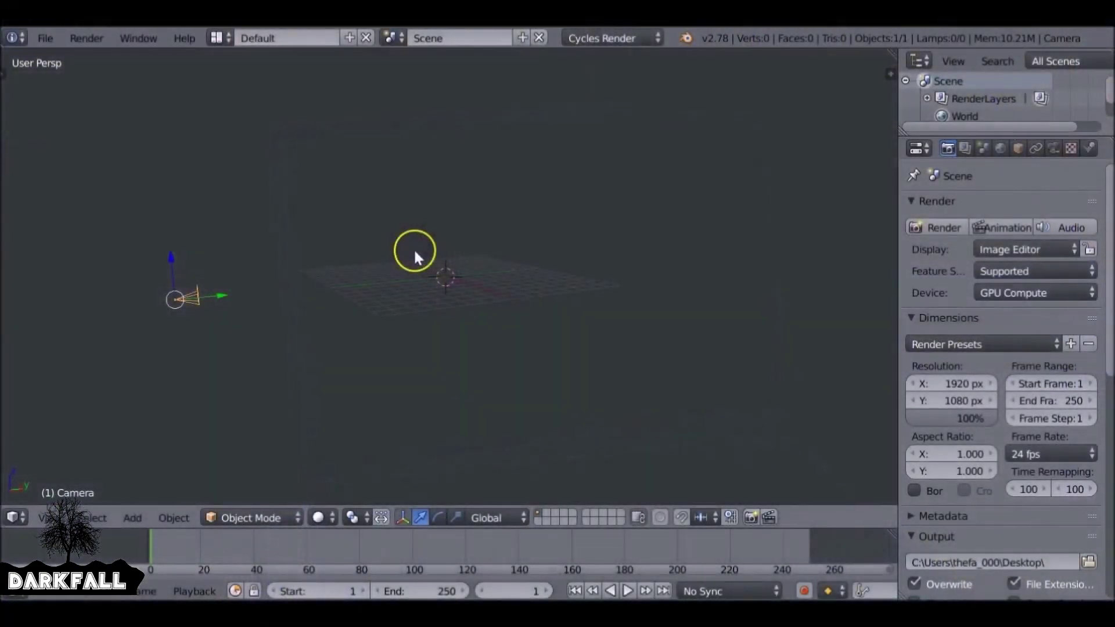
Switch the 3D view area to the Movie Clip Editor and load the clip Screen Replace.avi.
left_click(16, 517)
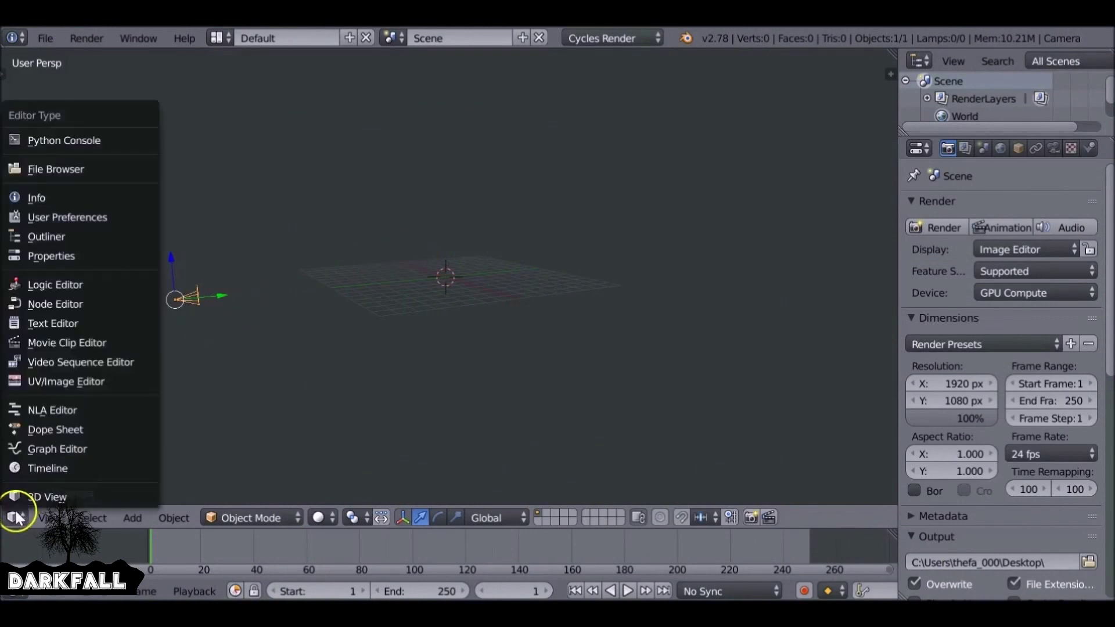
left_click(129, 342)
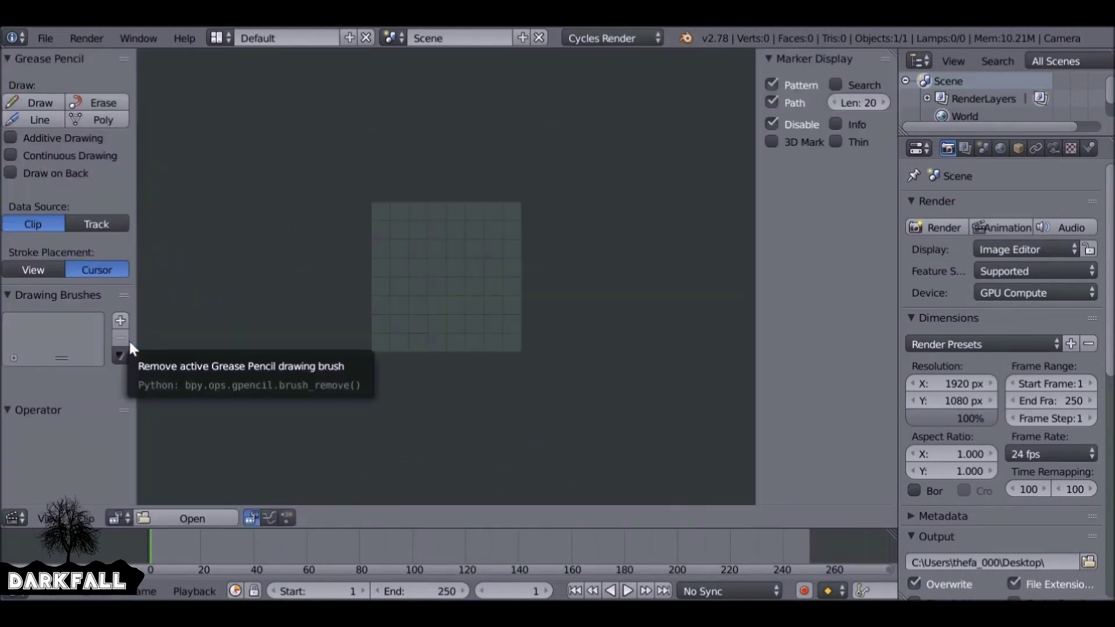
left_click(208, 517)
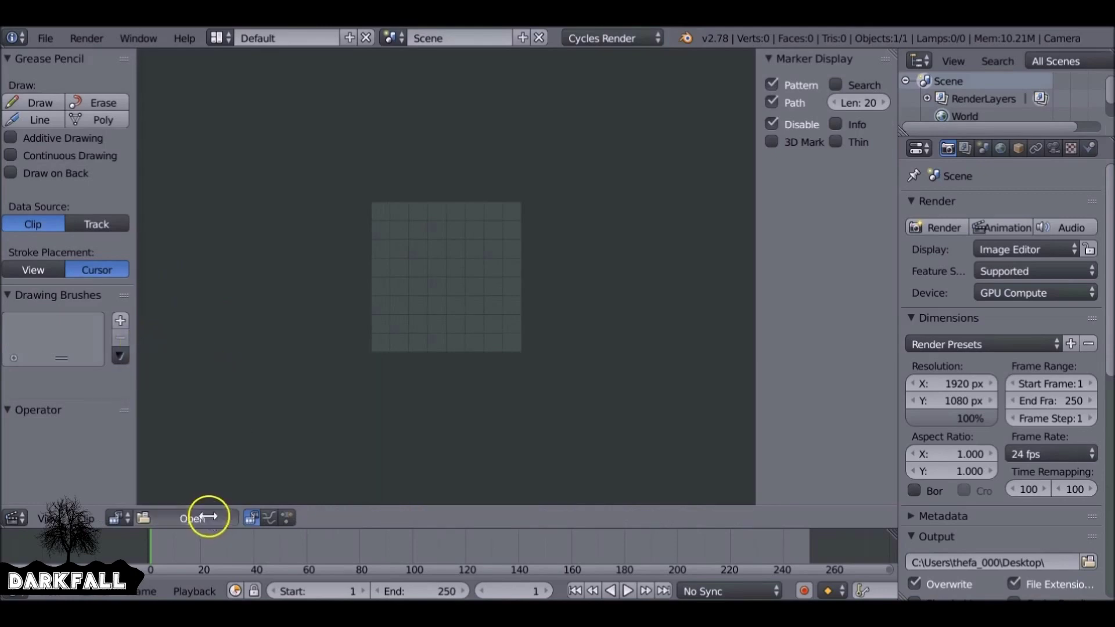
double_click(580, 259)
double_click(1087, 204)
left_click(1077, 84)
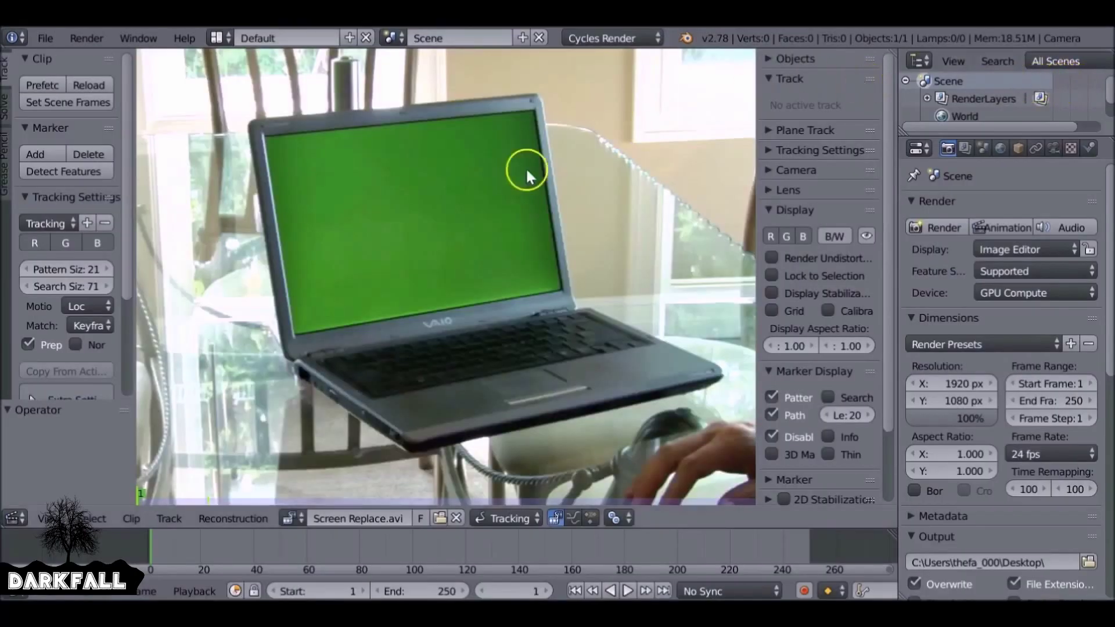
Match the scene's frame range to the clip and prefetch its frames into memory.
scroll(420, 265, "down", 3)
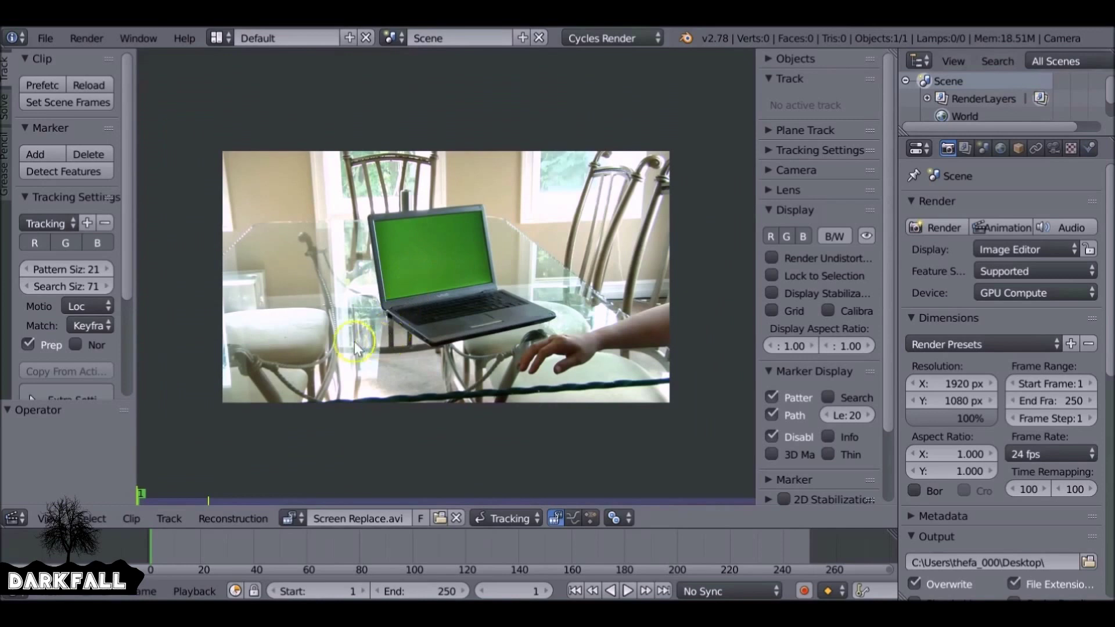
left_click(46, 96)
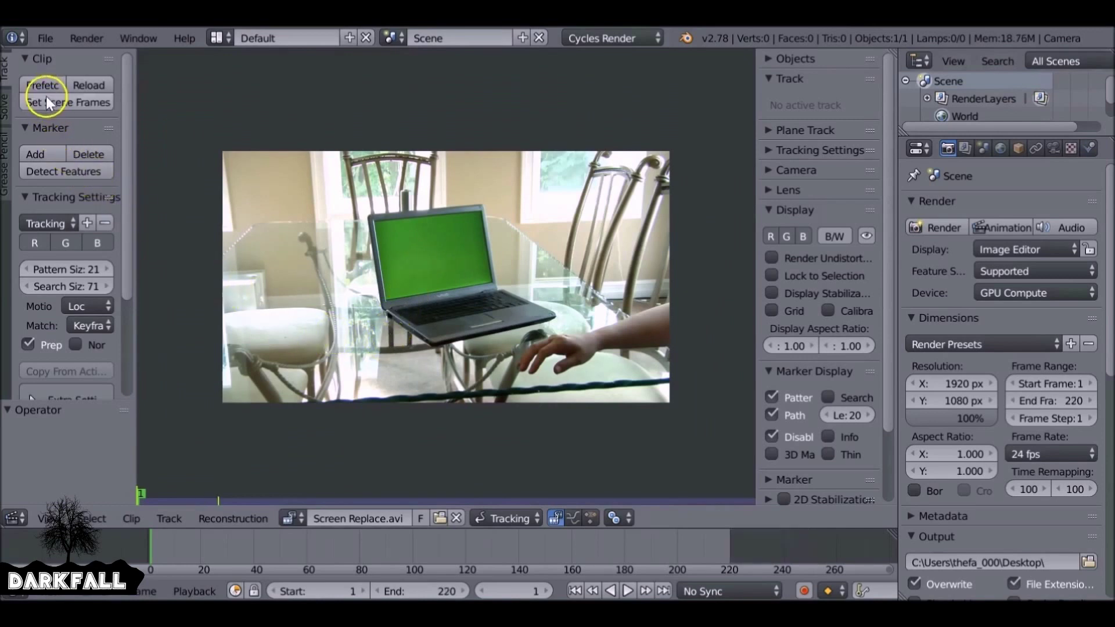
left_click(46, 85)
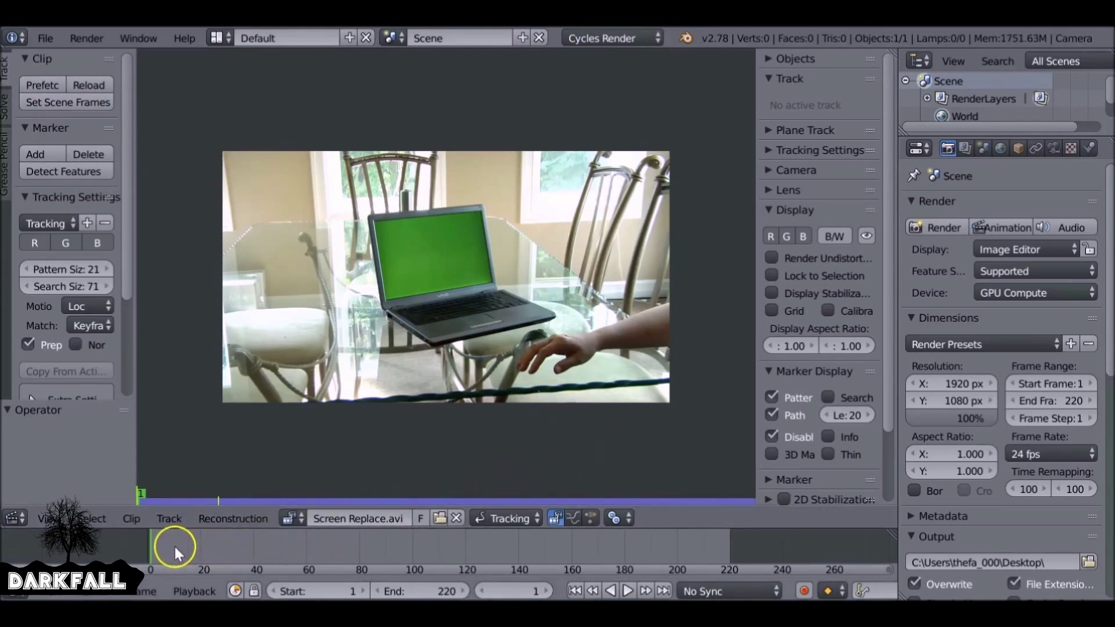
Play and scrub through the footage to examine the laptop and hand movement, and return to the first frame.
key("alt+a")
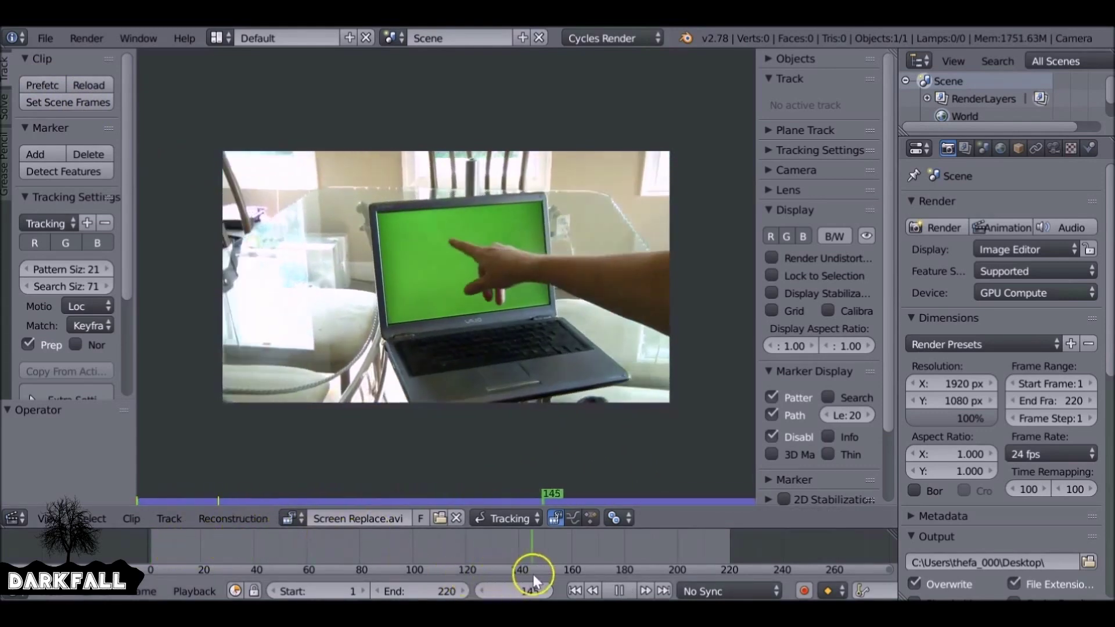
left_click_drag(617, 573, 264, 541)
key("alt+a")
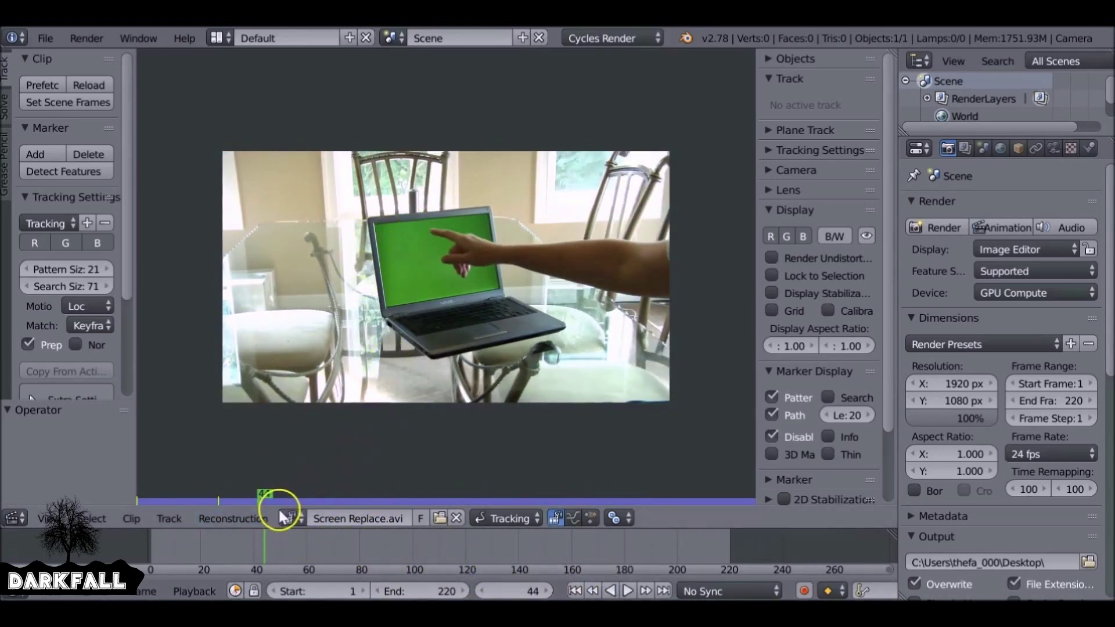
key("alt+a")
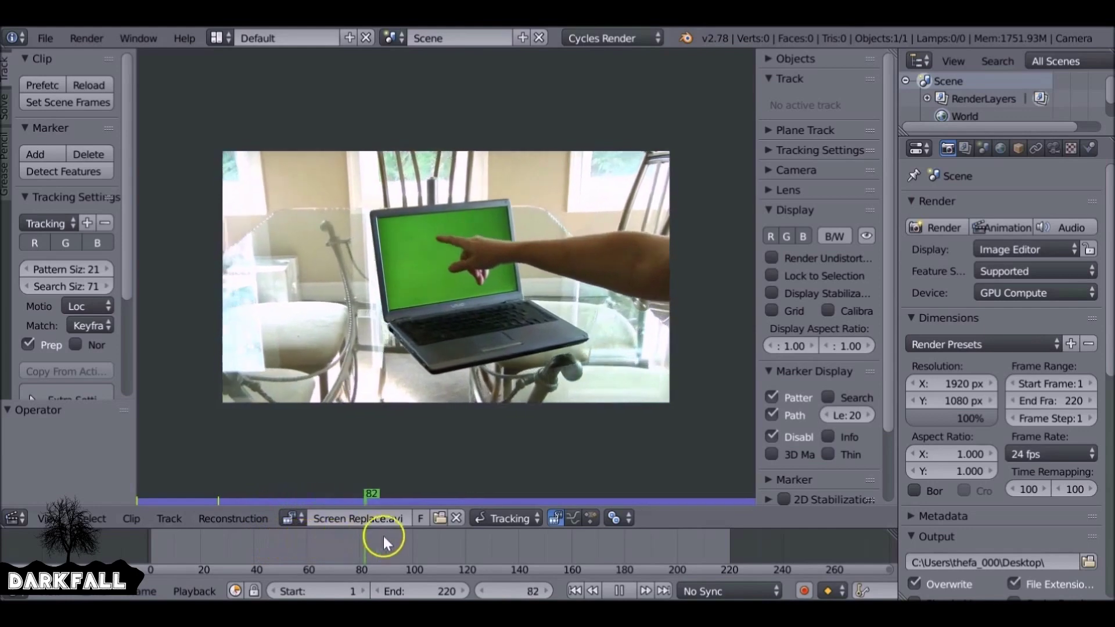
key("alt+a")
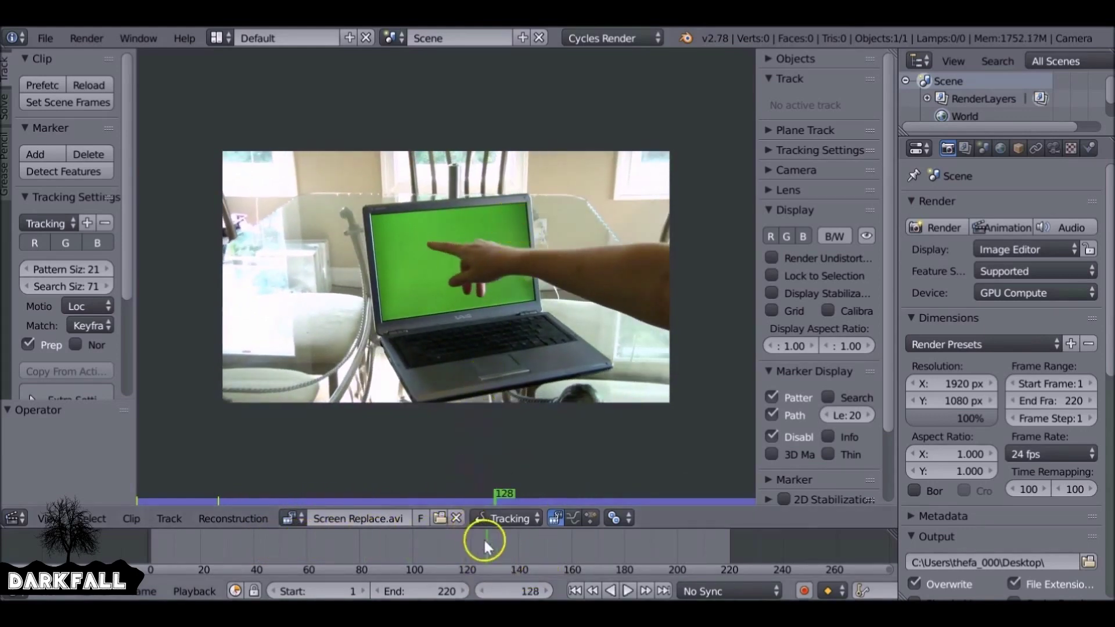
left_click_drag(483, 538, 392, 549)
key("shift+Left")
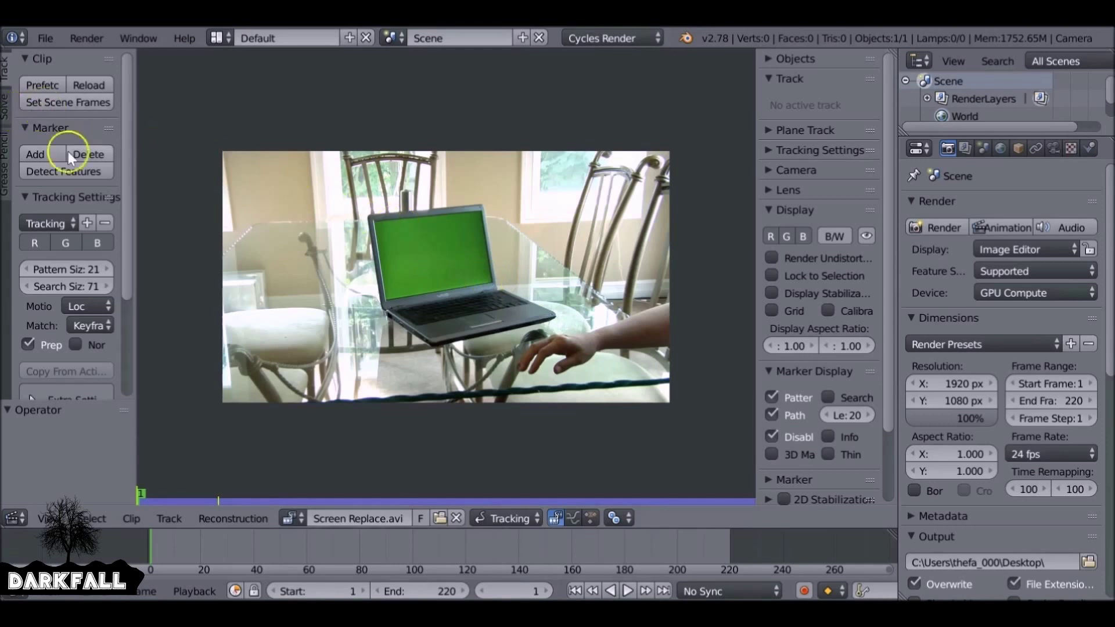
Set tracking to the LocRot motion model with previous-frame matching and normalization, and show the markers' search areas.
scroll(82, 220, "down", 3)
left_click(84, 234)
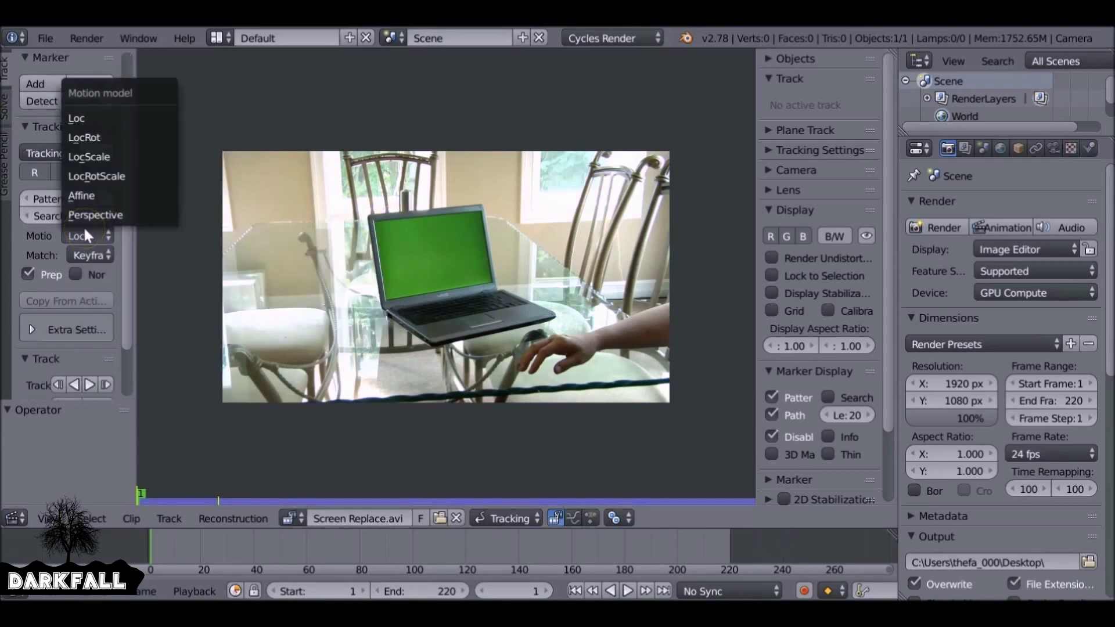
left_click(110, 138)
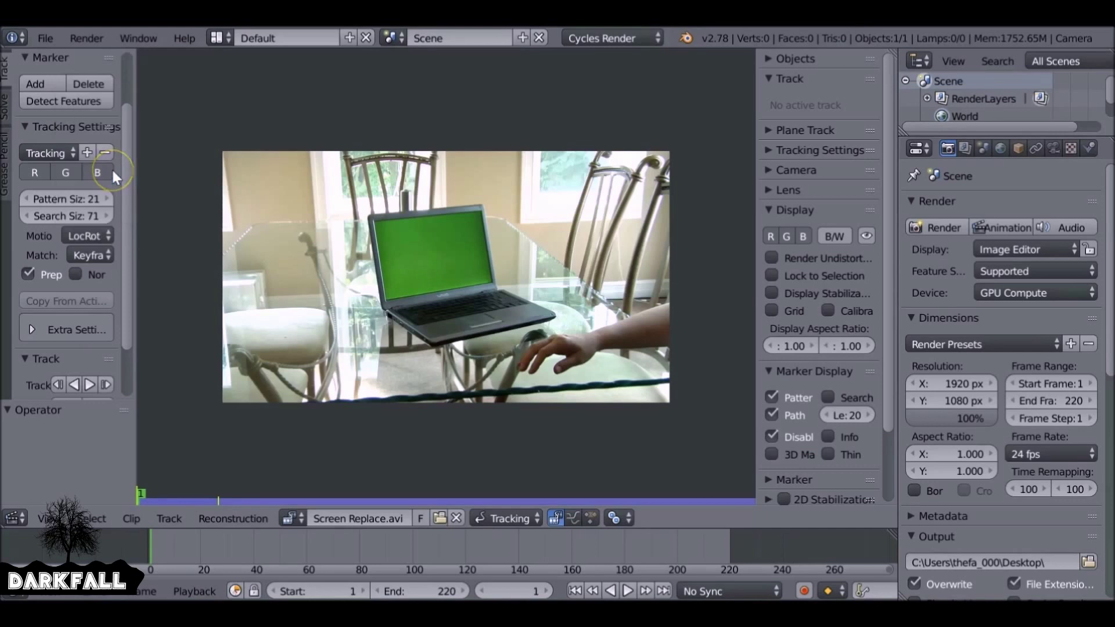
left_click(90, 255)
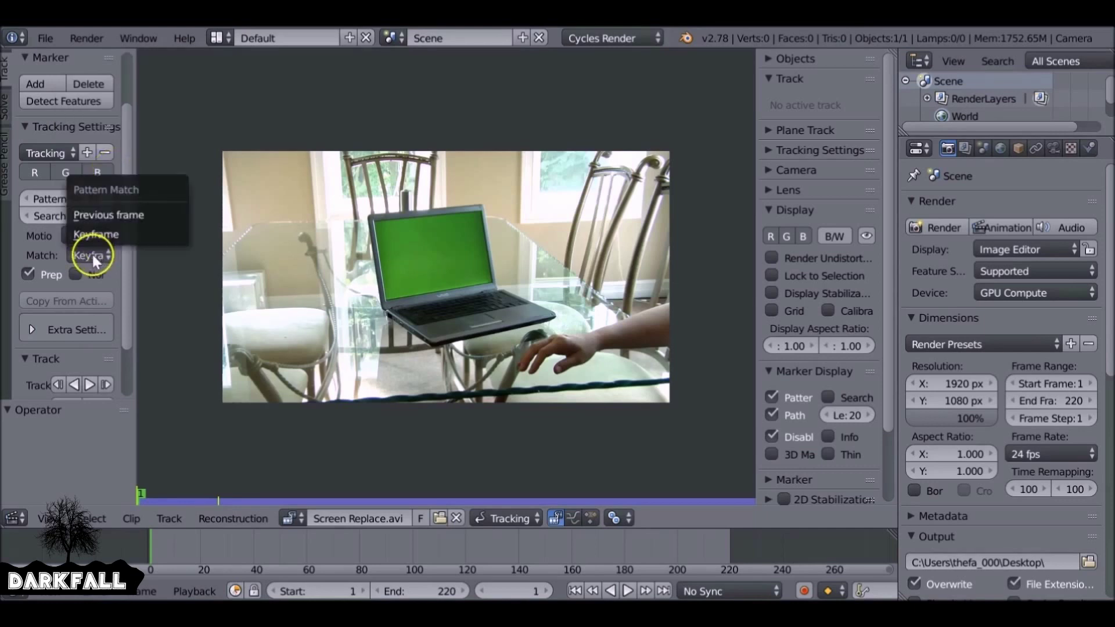
left_click(99, 215)
left_click(76, 274)
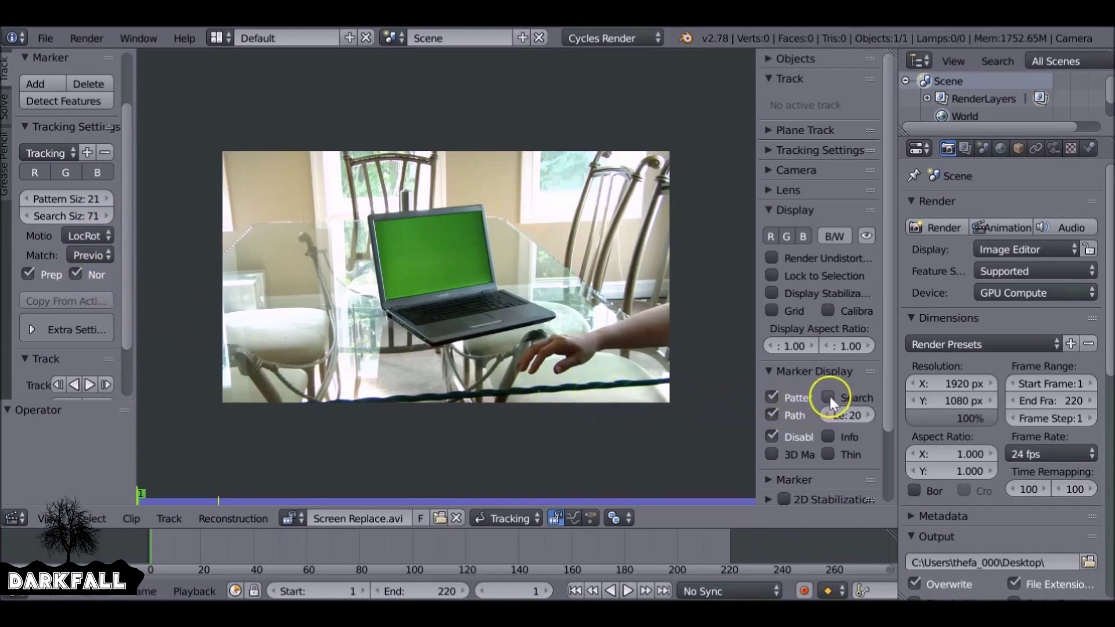
Add a tracking marker on the upper-left inner corner of the laptop's green screen and fine-tune its position.
scroll(451, 343, "up", 4)
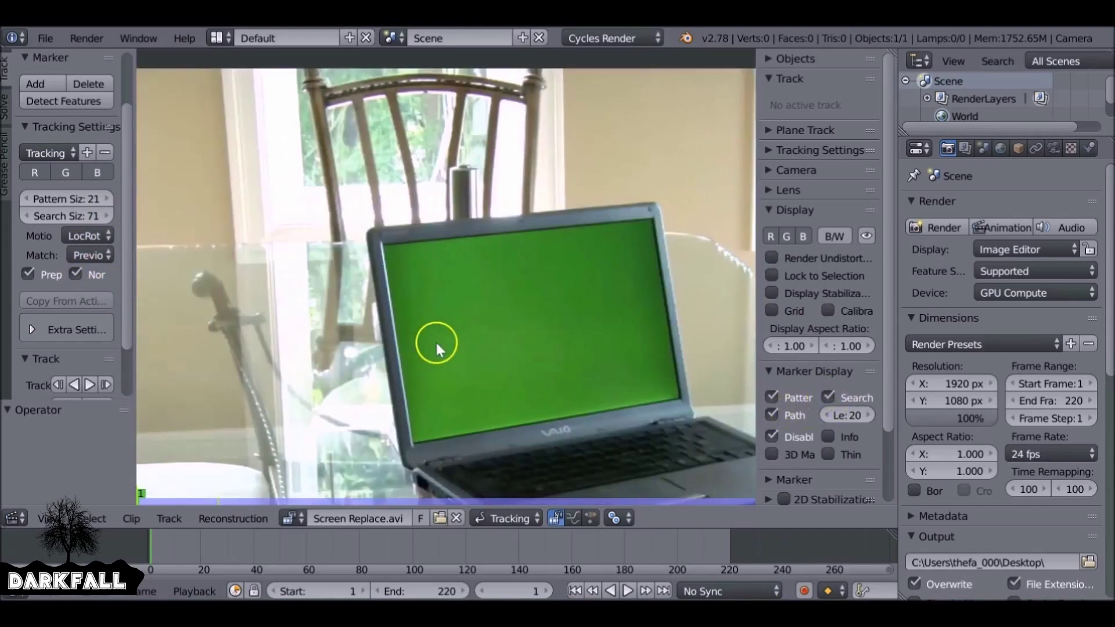
scroll(436, 344, "up", 4)
middle_click_drag(304, 291, 386, 311)
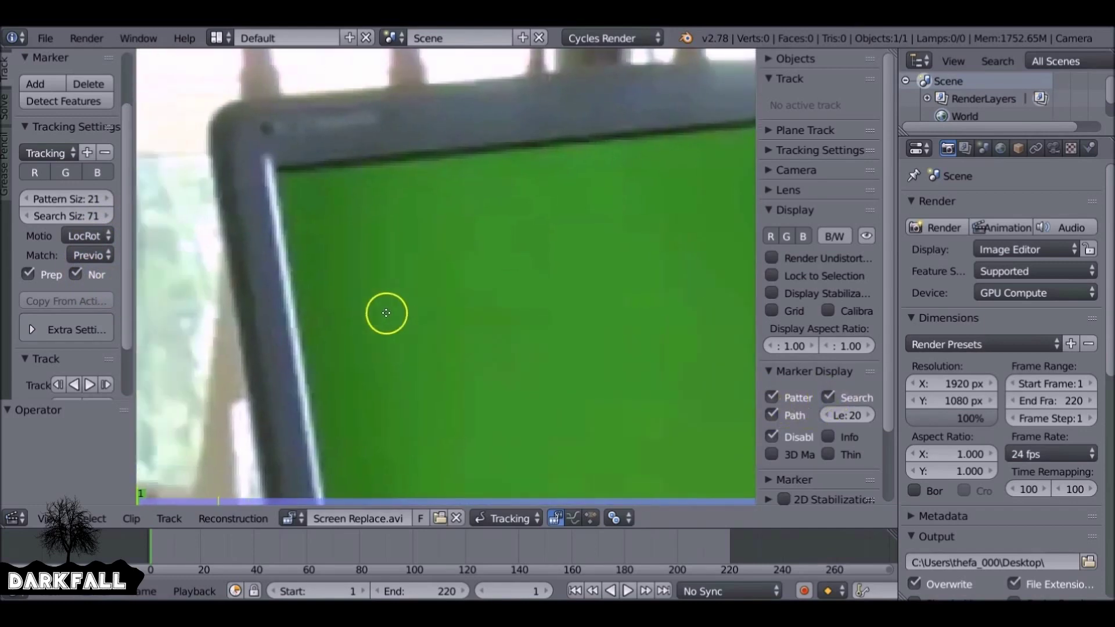
scroll(279, 186, "up", 4)
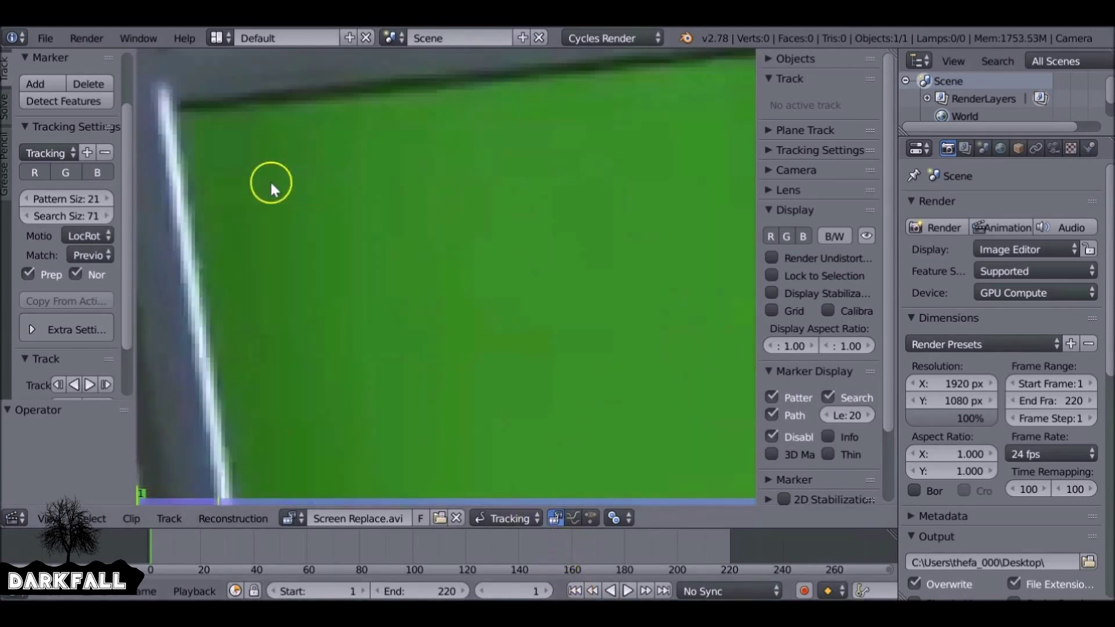
middle_click_drag(271, 188, 405, 280)
middle_click_drag(241, 162, 343, 237)
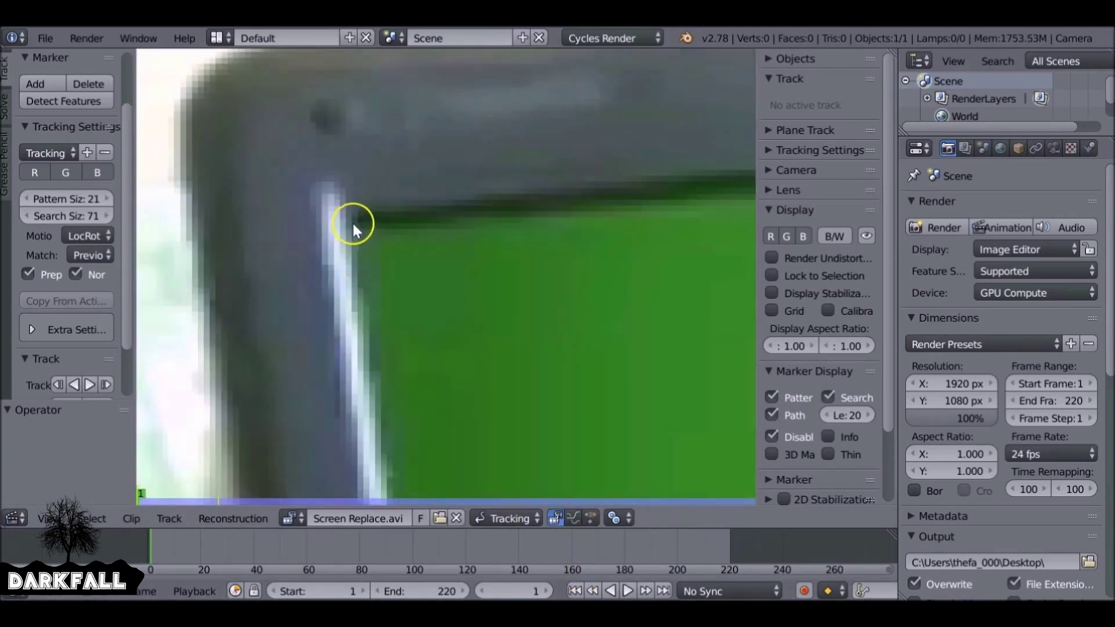
left_click(354, 227, "ctrl")
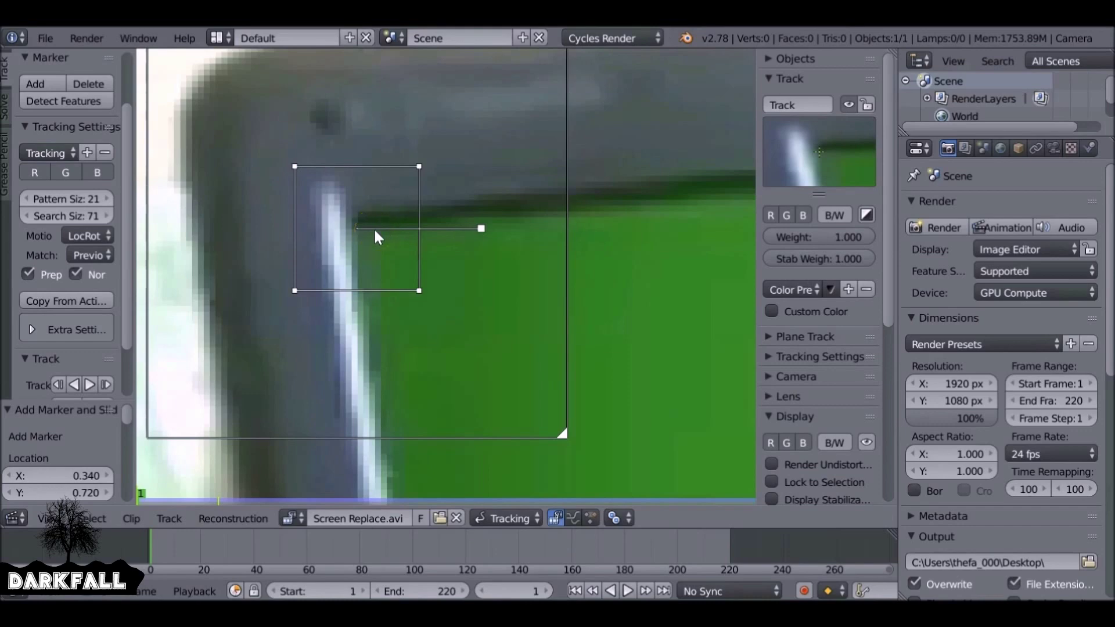
key("g")
left_click(378, 229)
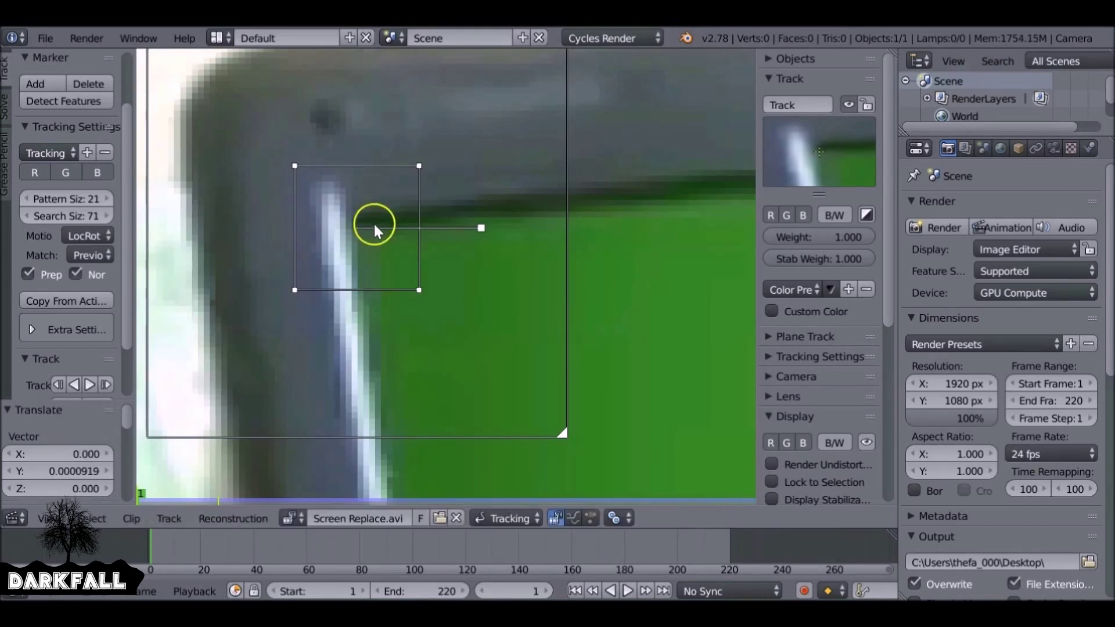
Add a tracking marker at the green screen's lower-left corner and nudge it onto the exact corner.
scroll(463, 261, "down", 7)
middle_click_drag(480, 393, 385, 62)
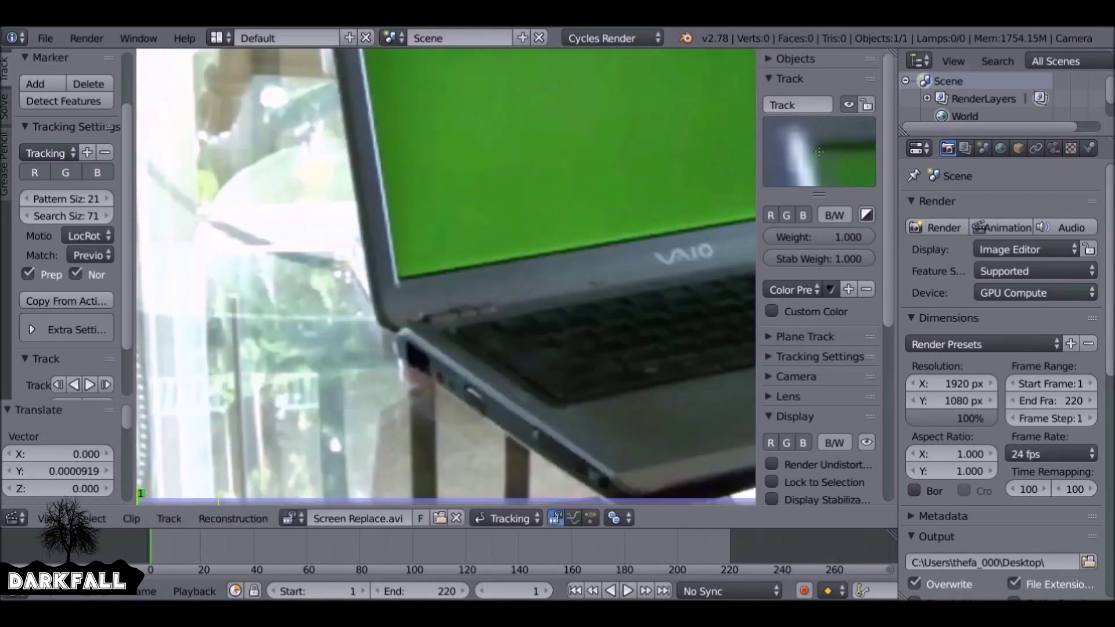
left_click(399, 281, "ctrl")
scroll(366, 279, "up", 5)
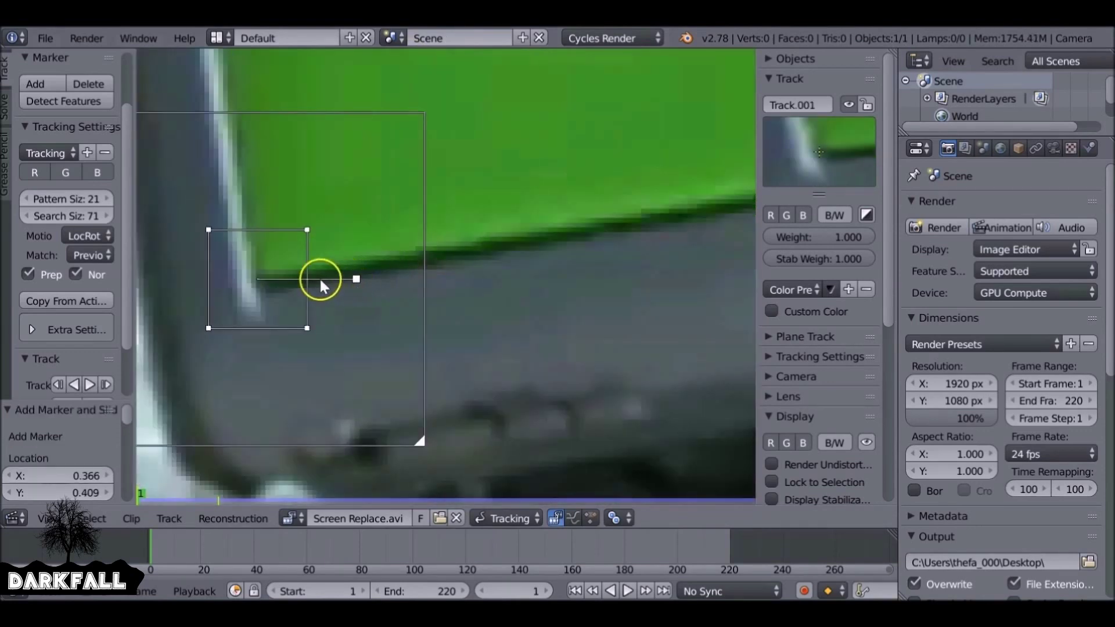
key("g")
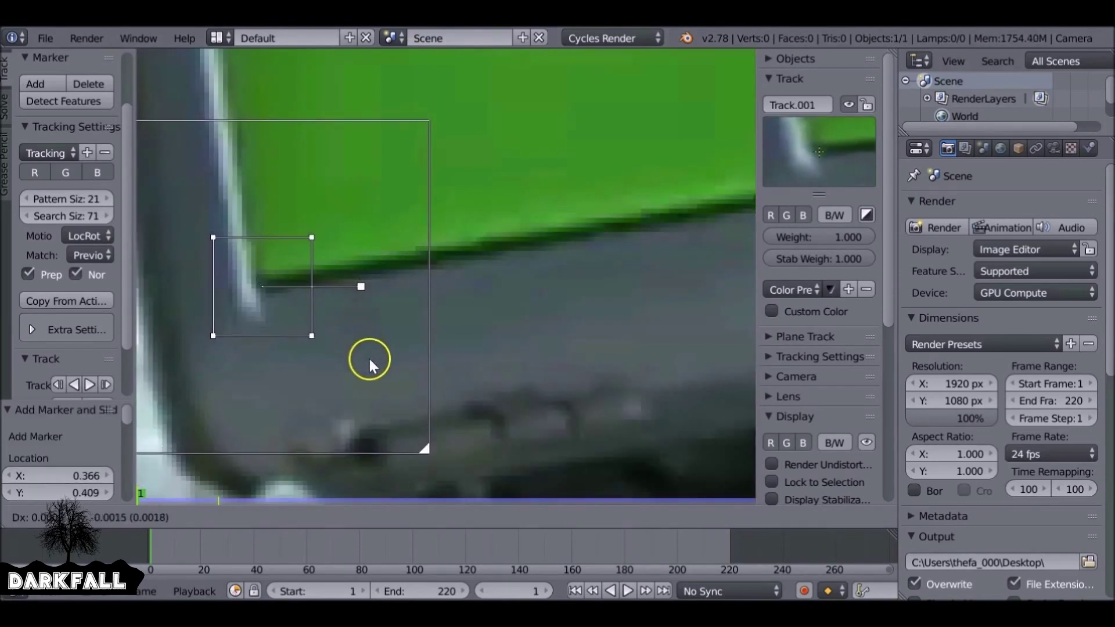
left_click_drag(373, 368, 371, 379)
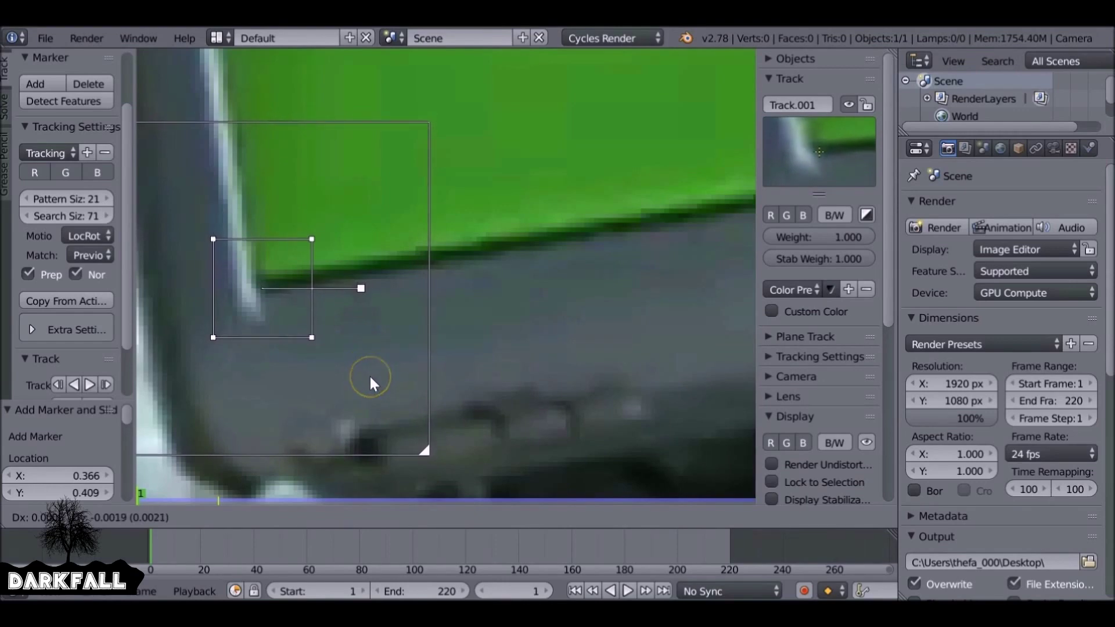
left_click(371, 377)
Place a tracking marker on the green screen's lower-right corner and shift it slightly to align with the corner.
scroll(441, 286, "down", 9)
mouse_move(630, 236)
middle_mouse_down()
mouse_move(448, 321)
mouse_move(371, 389)
middle_mouse_up()
scroll(476, 333, "up", 3)
scroll(476, 338, "up", 5)
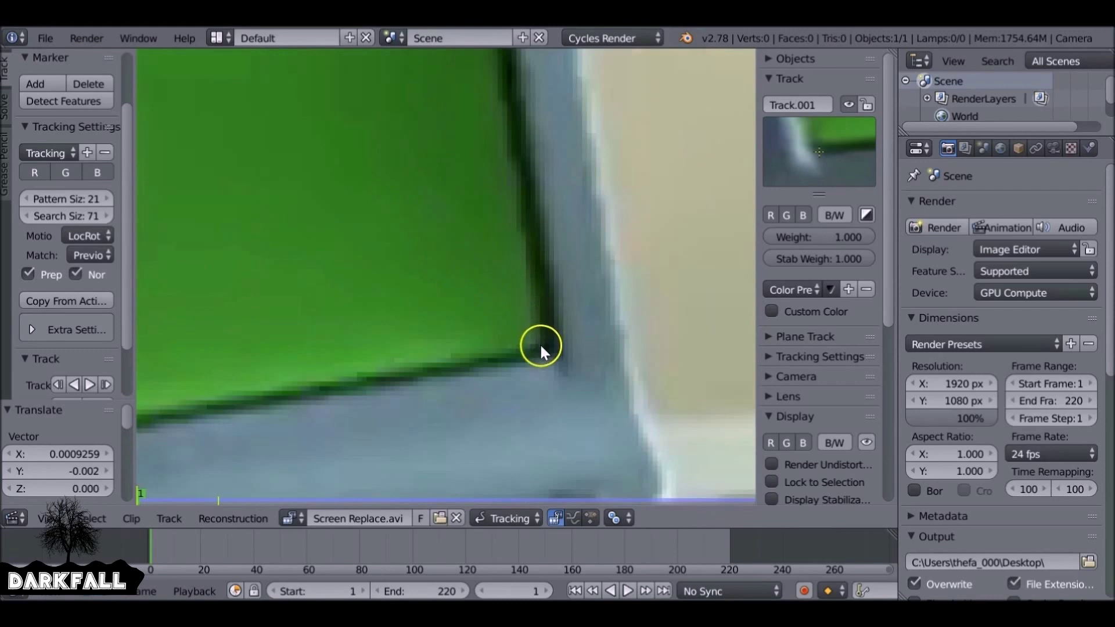
left_click(543, 347, "ctrl")
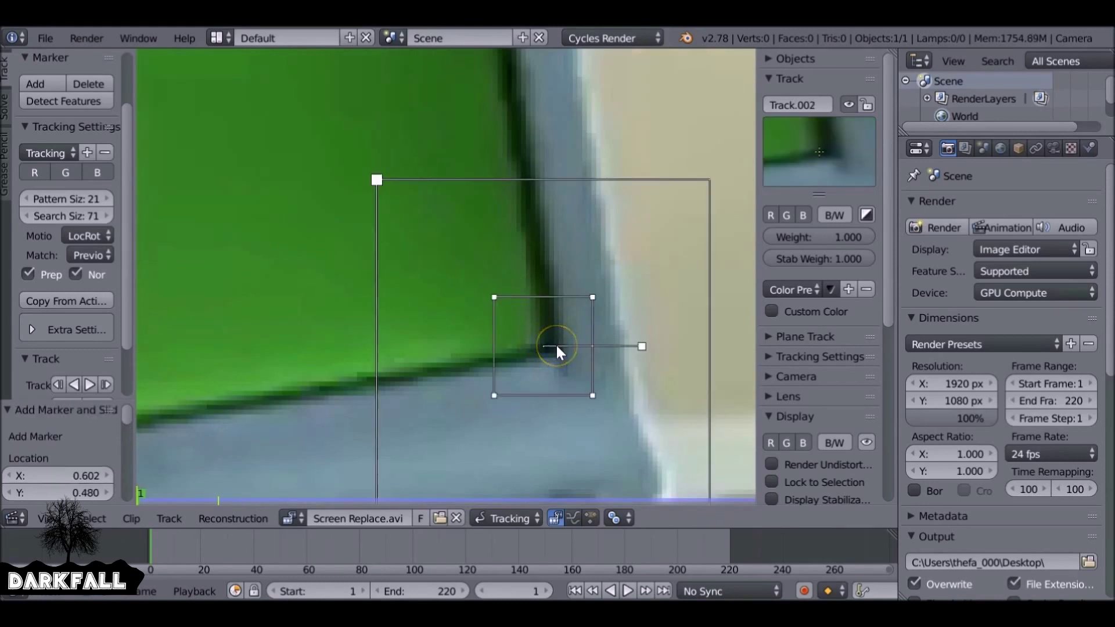
key("g")
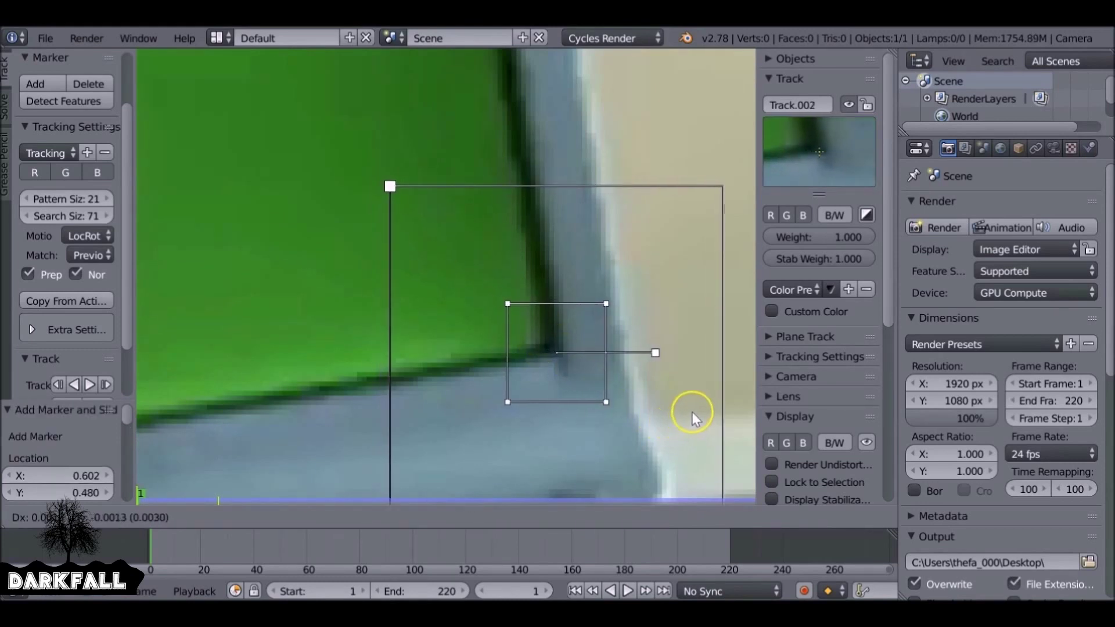
left_click(695, 412)
Place the fourth tracking marker on the green screen's upper-right corner and adjust it to sit exactly on the corner.
scroll(539, 168, "down", 5)
middle_click_drag(406, 102, 564, 474)
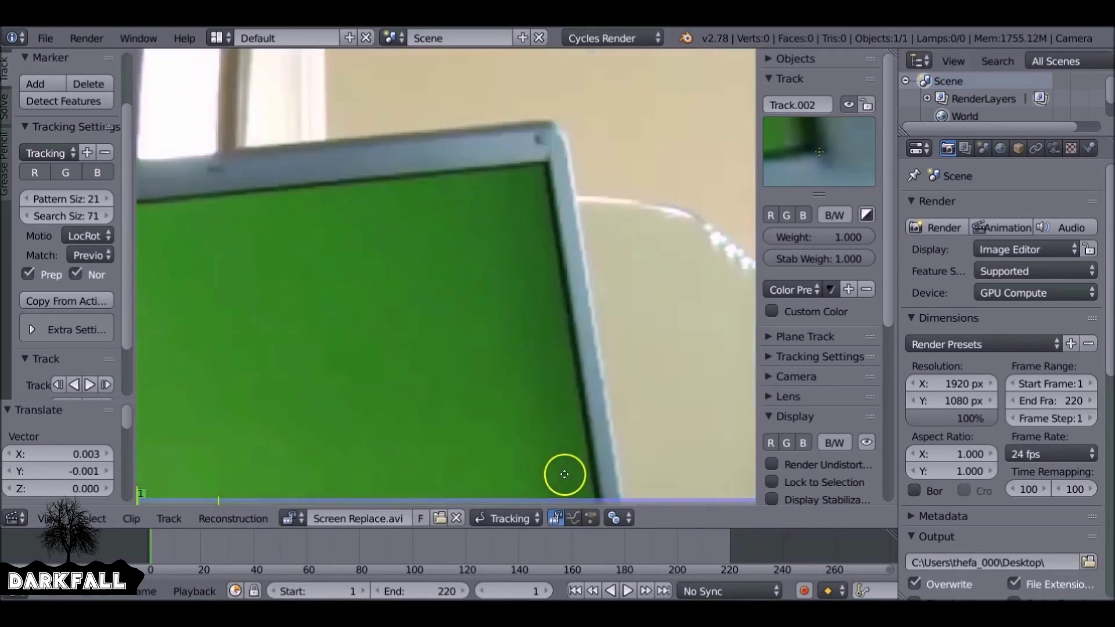
middle_click_drag(537, 180, 510, 441)
scroll(485, 386, "up", 6)
middle_click_drag(504, 394, 328, 106)
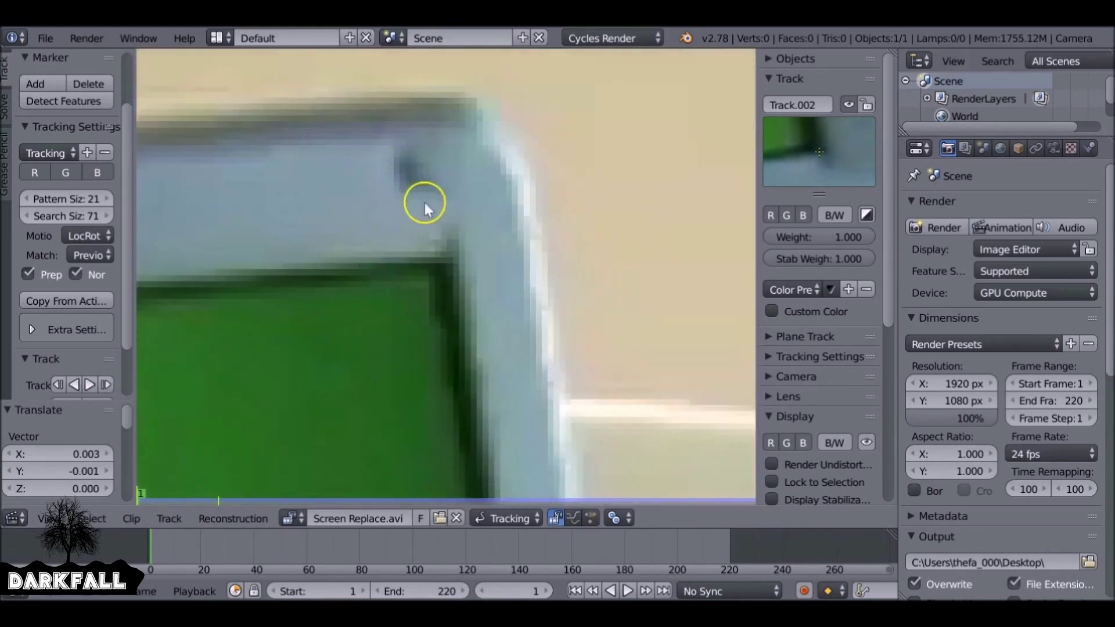
left_click(446, 262, "ctrl")
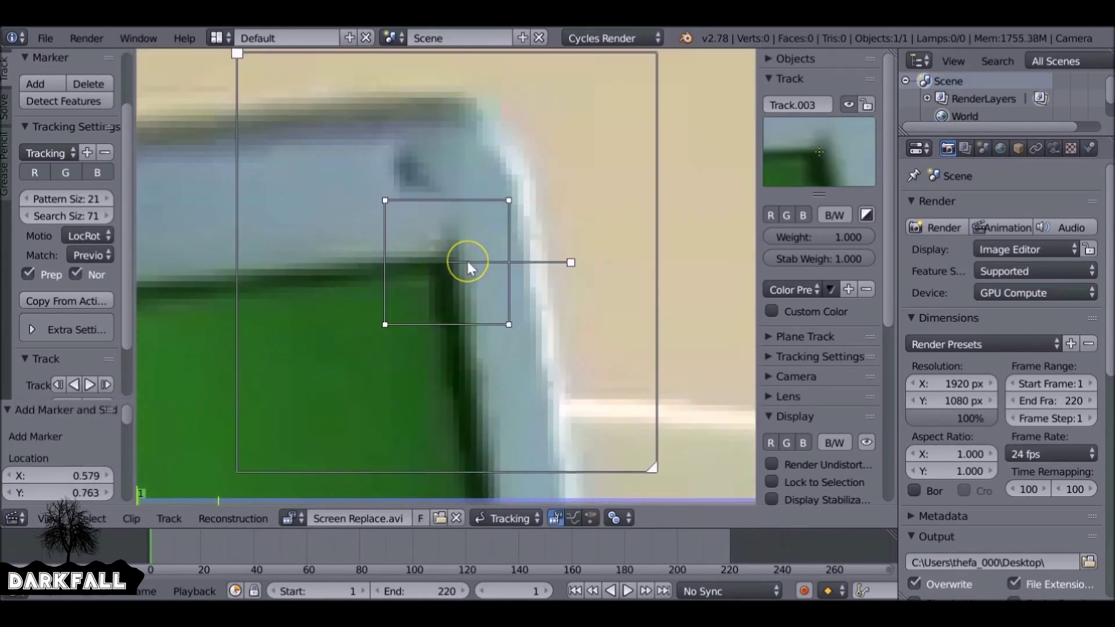
key("g")
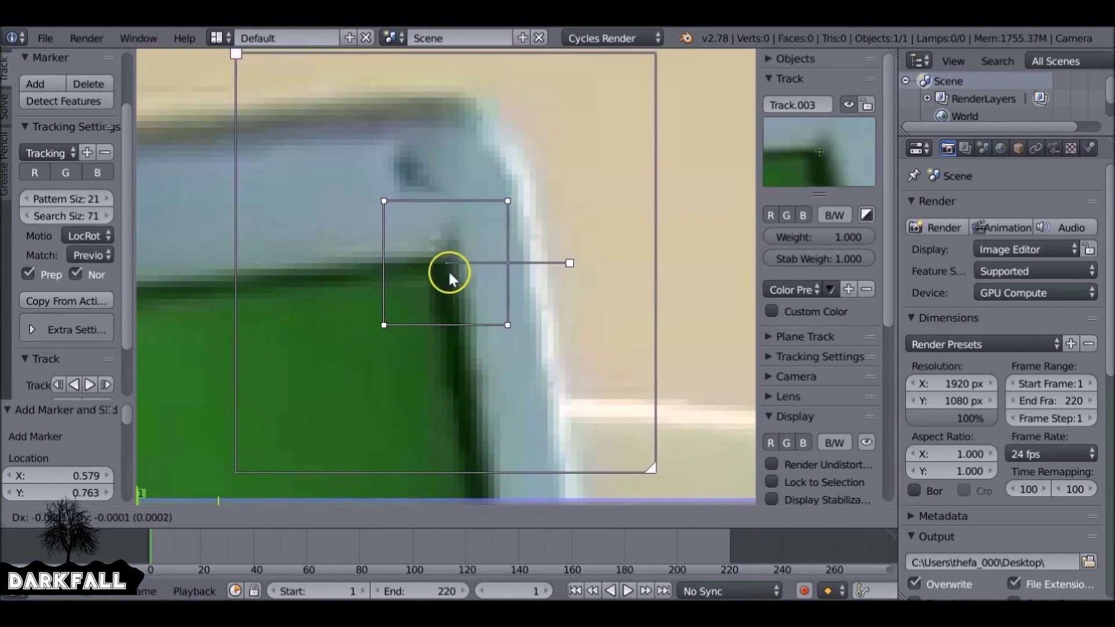
left_click(448, 266)
scroll(380, 224, "down", 12)
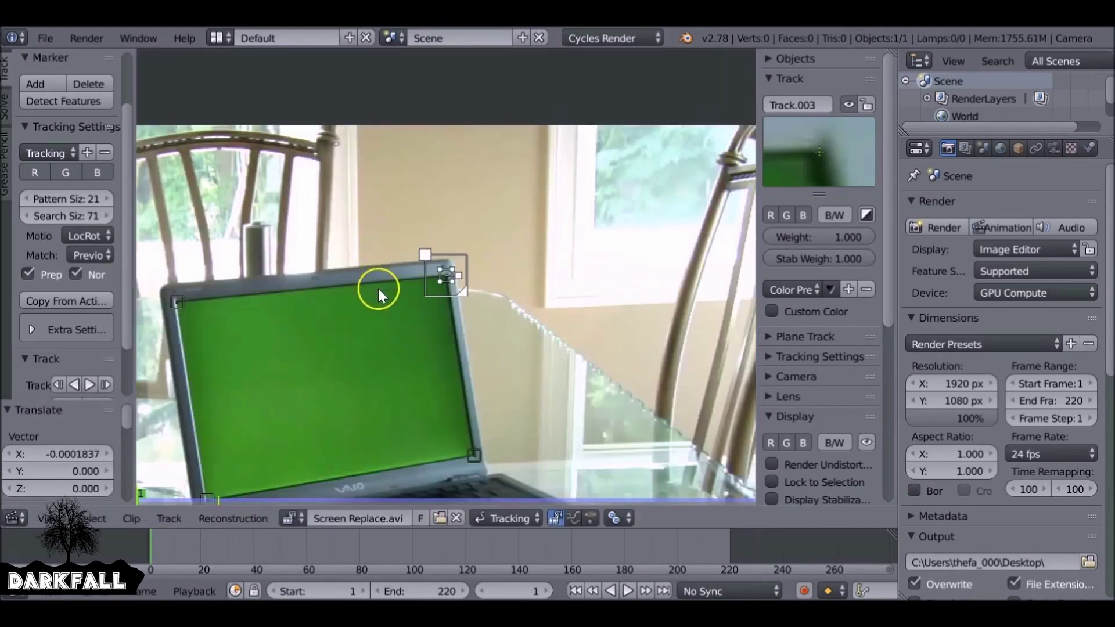
middle_click_drag(378, 295, 426, 218)
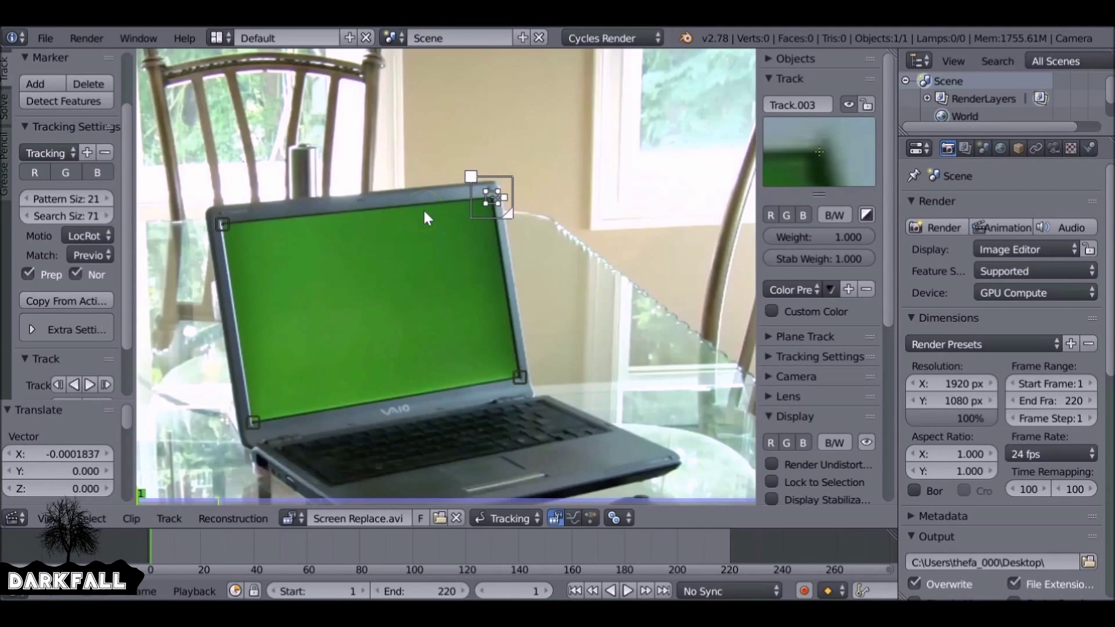
Rotate the upper-left corner's tracking marker slightly to fit the angle of the green screen's edges.
left_click(323, 226)
middle_click_drag(282, 261, 419, 277)
scroll(419, 277, "up", 6)
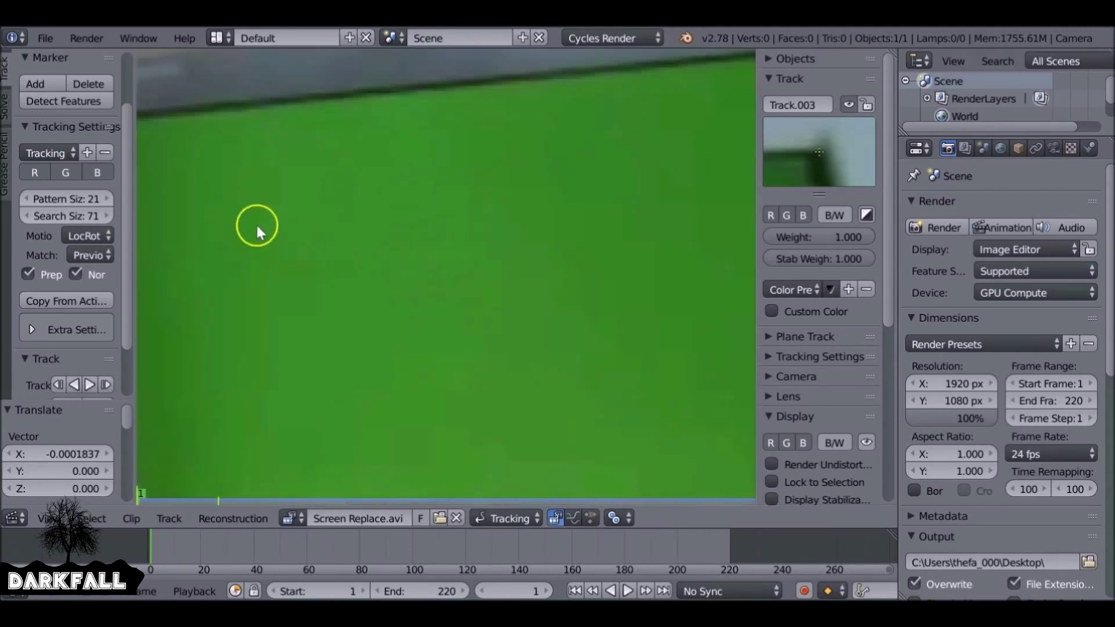
middle_click_drag(206, 155, 527, 272)
right_click(429, 222)
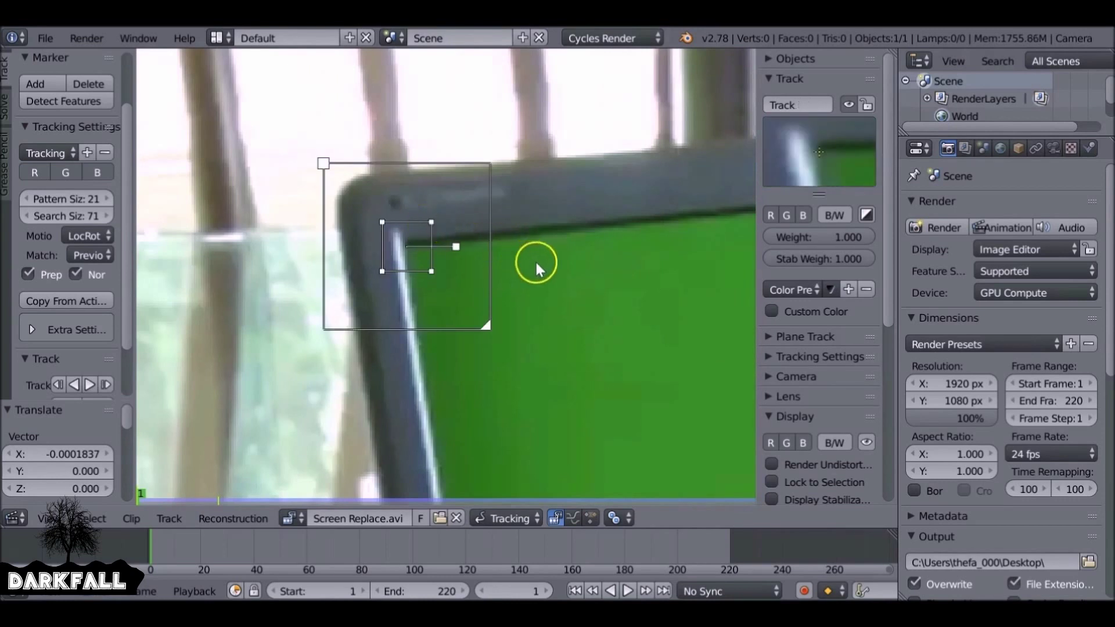
key("r")
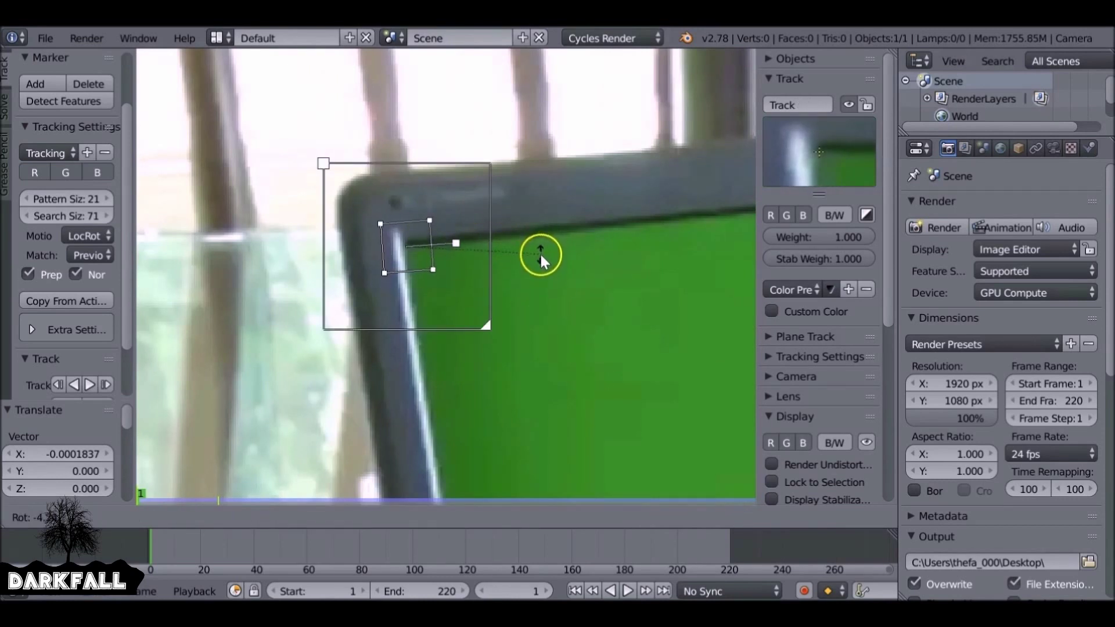
left_click(540, 263)
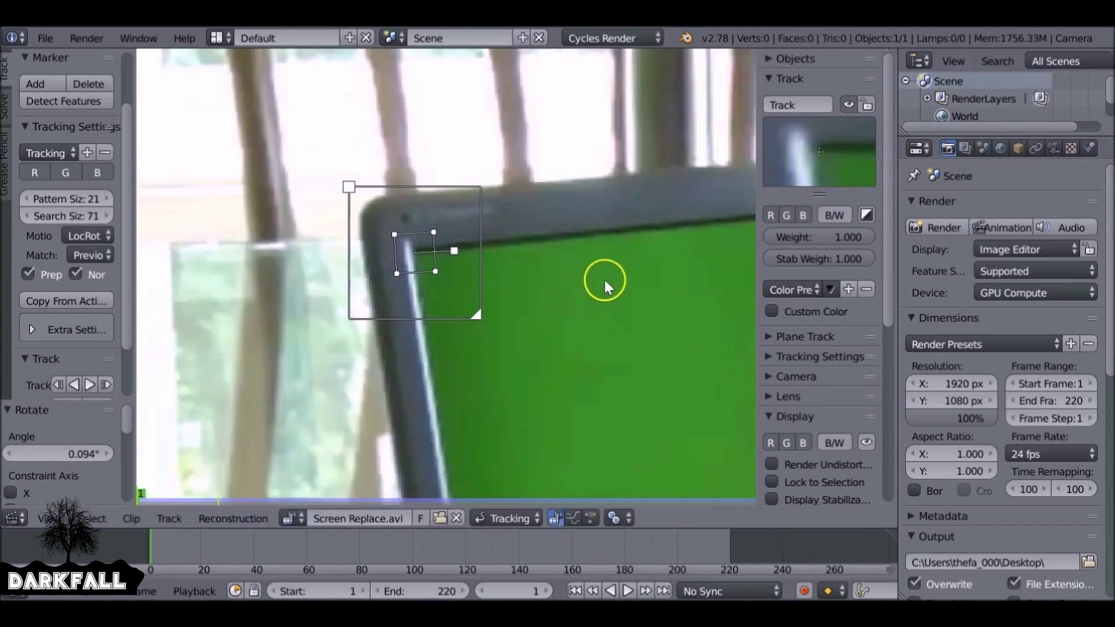
Rotate the other corner markers to match the screen edges: upper-right -3.89°, lower-right -8.198° and lower-left -2.018°.
middle_click_drag(587, 283, 2, 334)
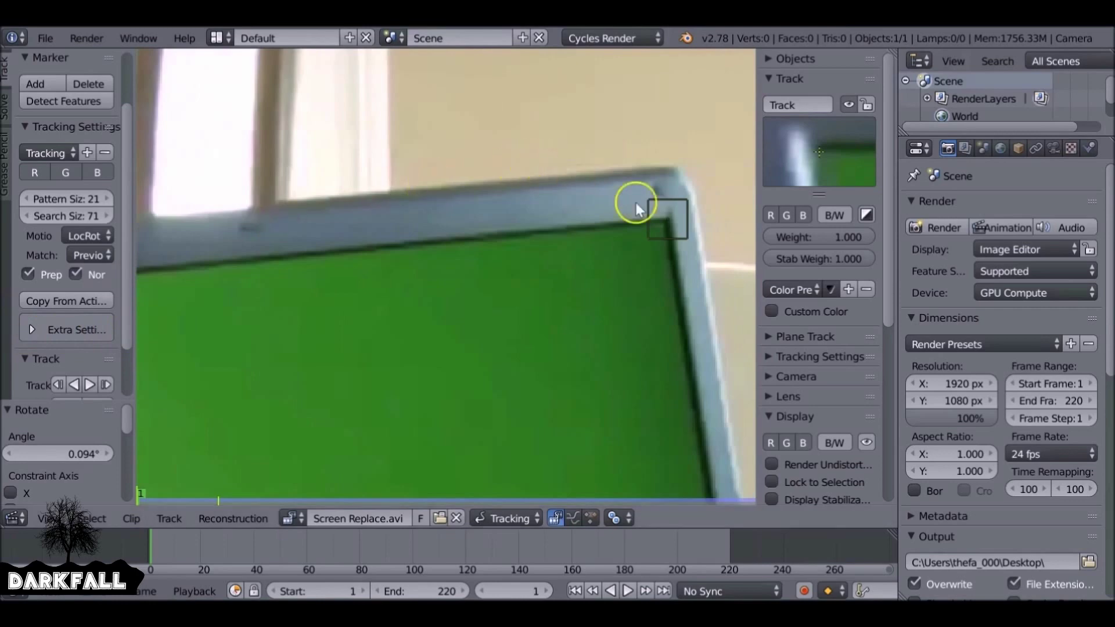
right_click(667, 217)
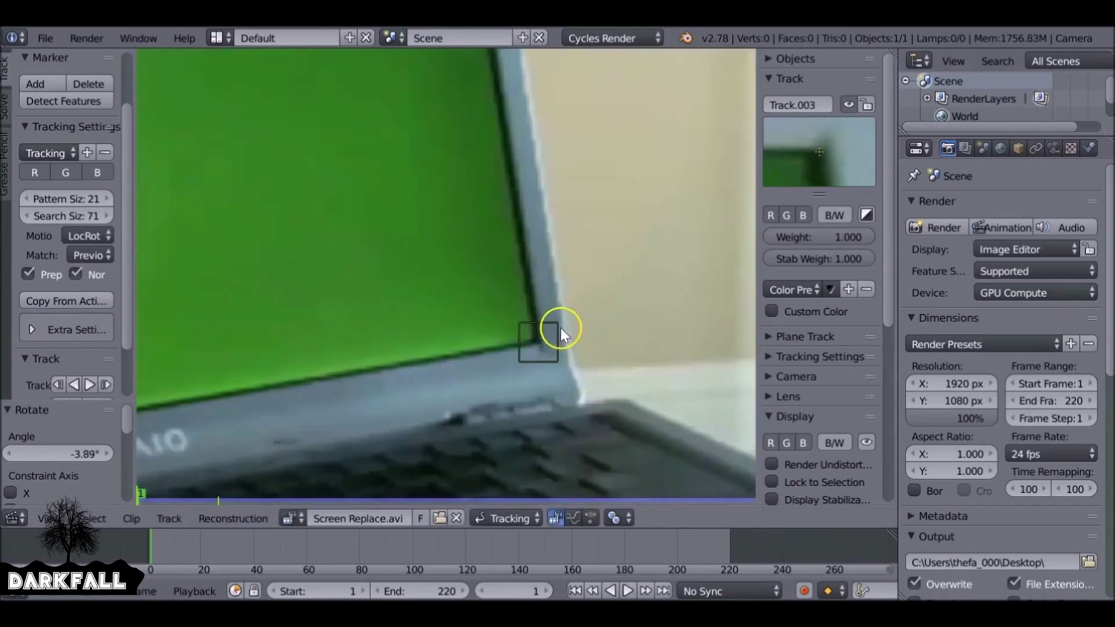
right_click(560, 333)
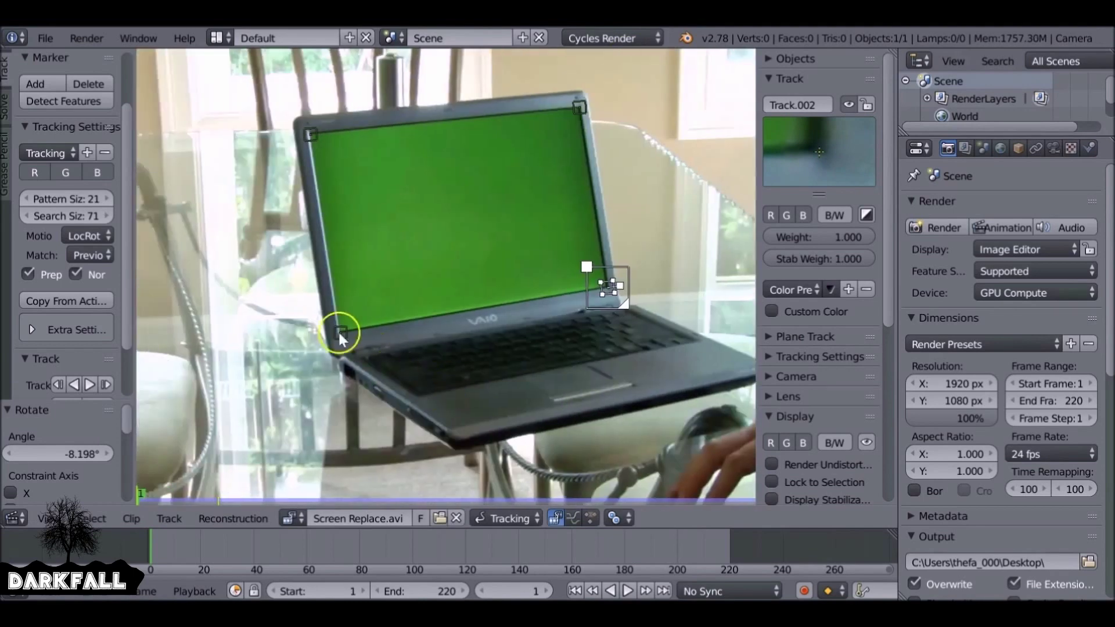
right_click(343, 328)
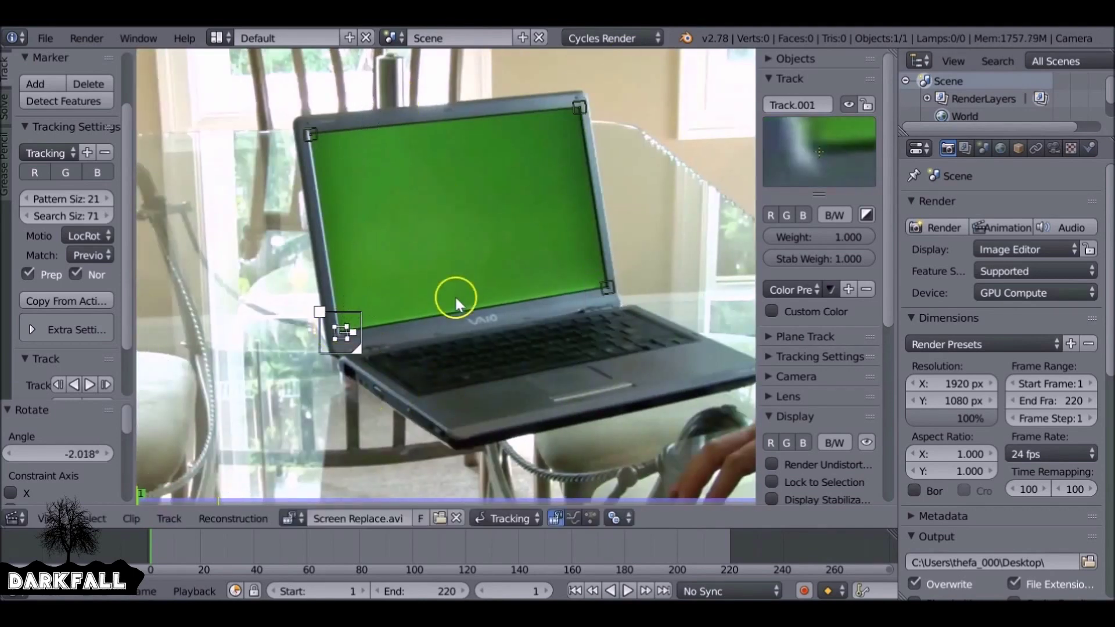
Select all four corner markers and track them forward through the clip from frame 1.
key("a")
key("a")
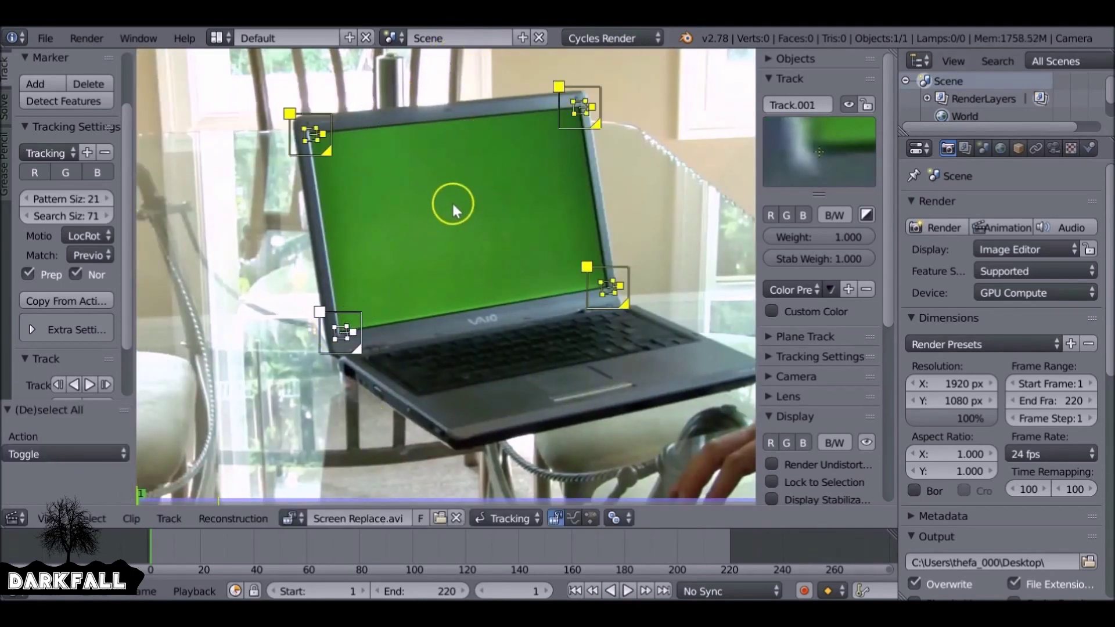
scroll(81, 297, "down", 3)
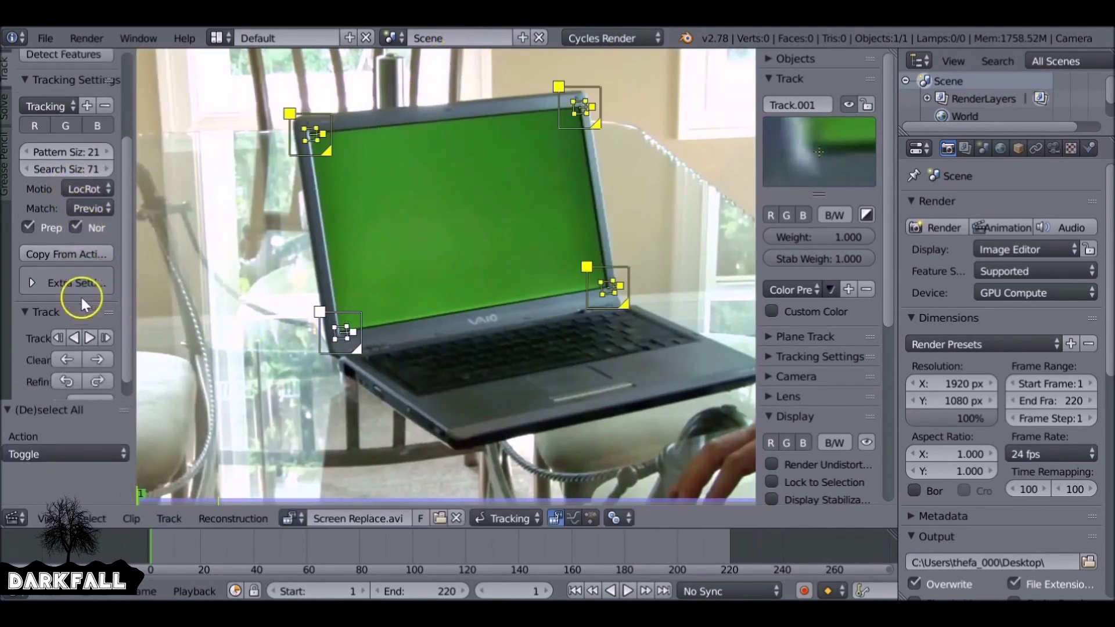
left_click(90, 318)
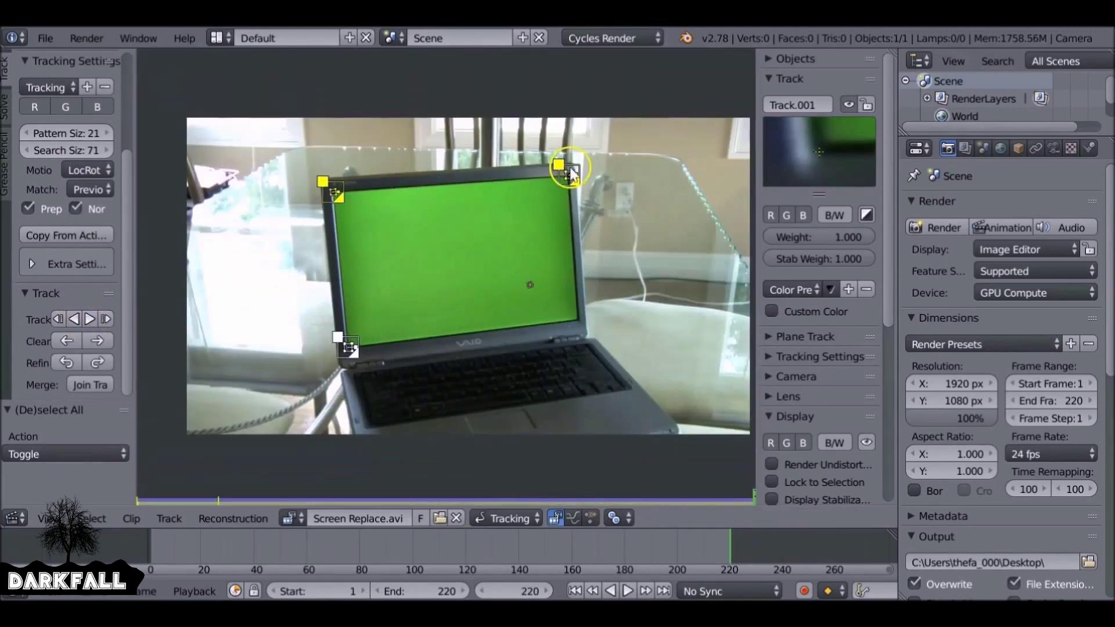
Select the drifted lower-right corner marker and clear its remaining track path after frame 31.
right_click(568, 171, "shift")
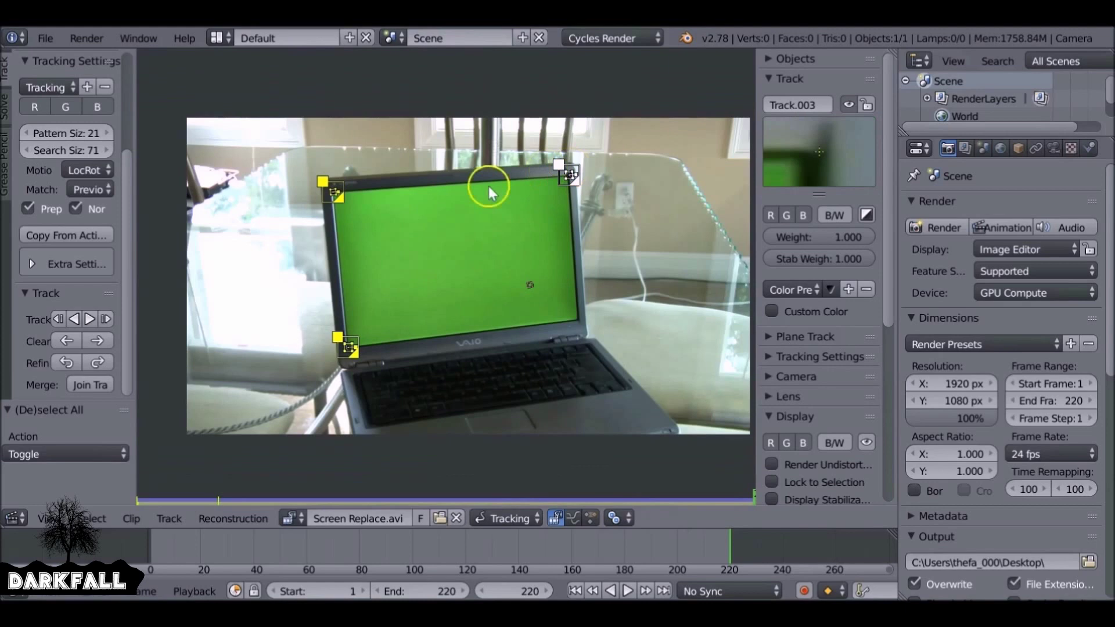
right_click(340, 193)
right_click(348, 345)
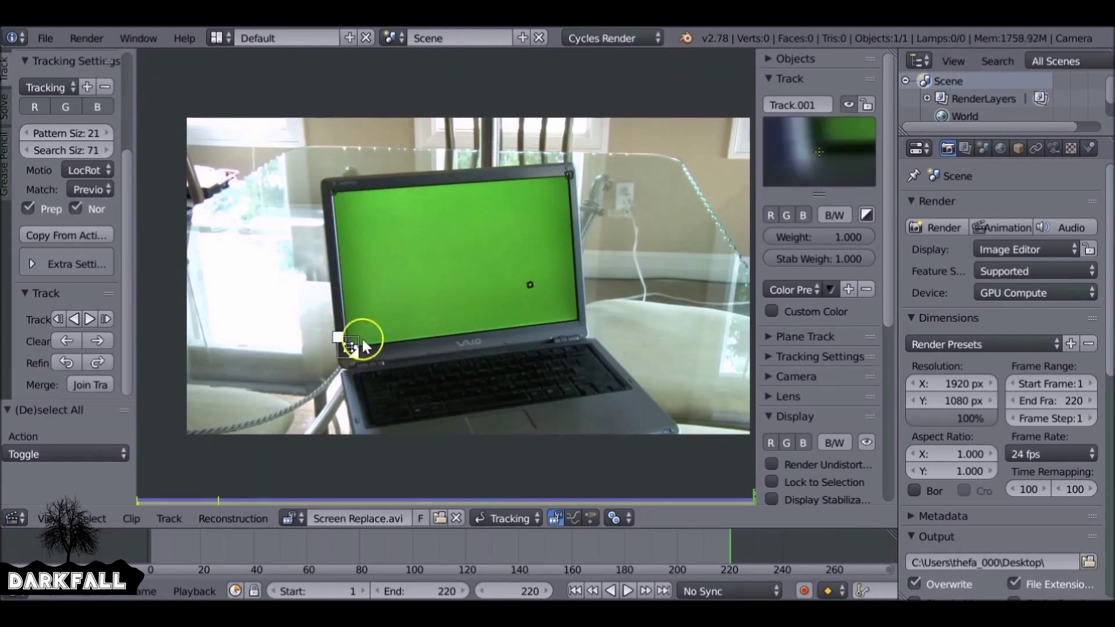
right_click(519, 291)
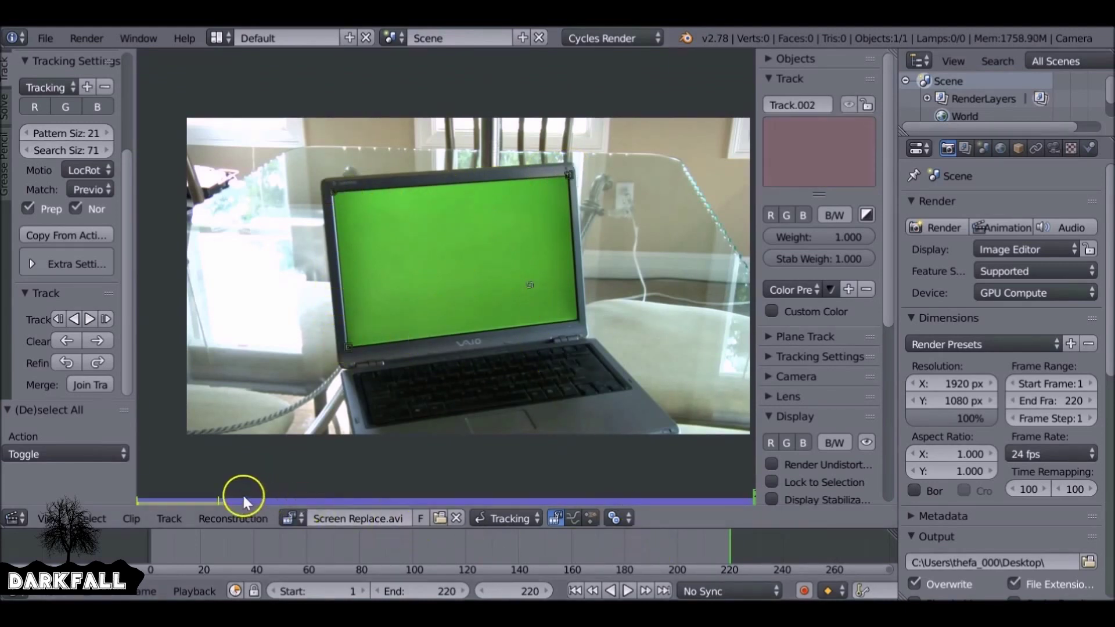
left_click_drag(724, 542, 236, 540)
scroll(506, 365, "up", 6)
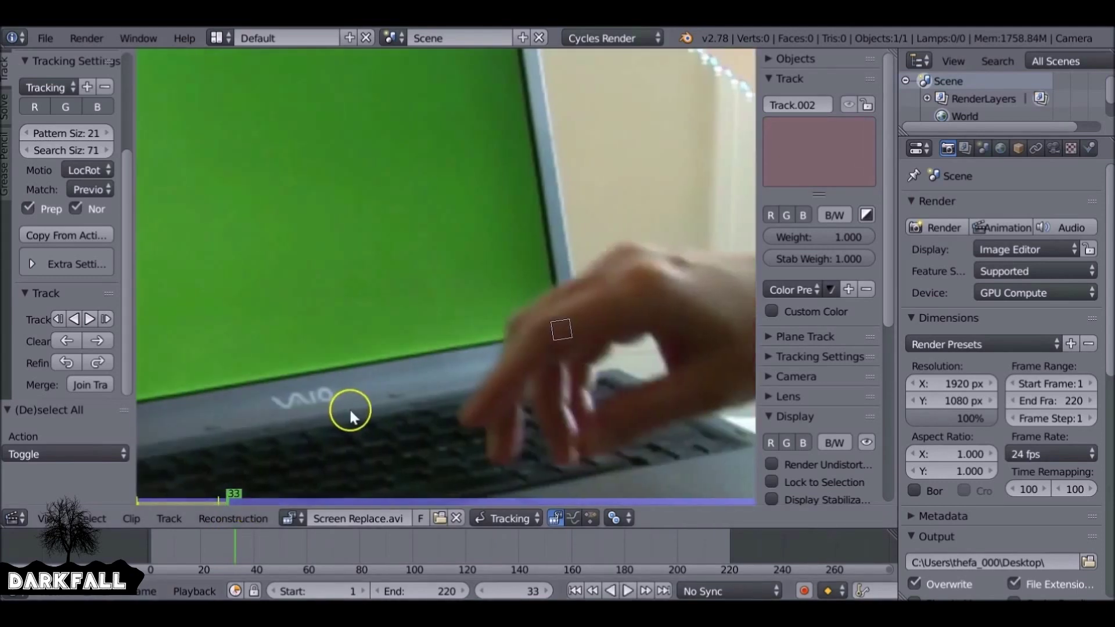
scroll(430, 365, "down", 2)
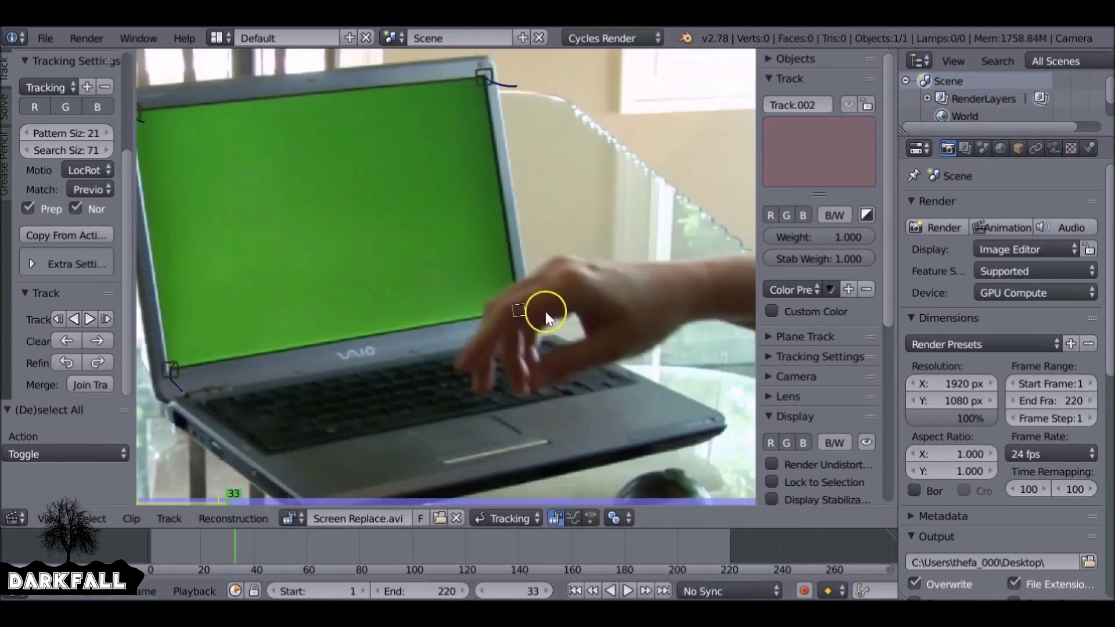
key("Left")
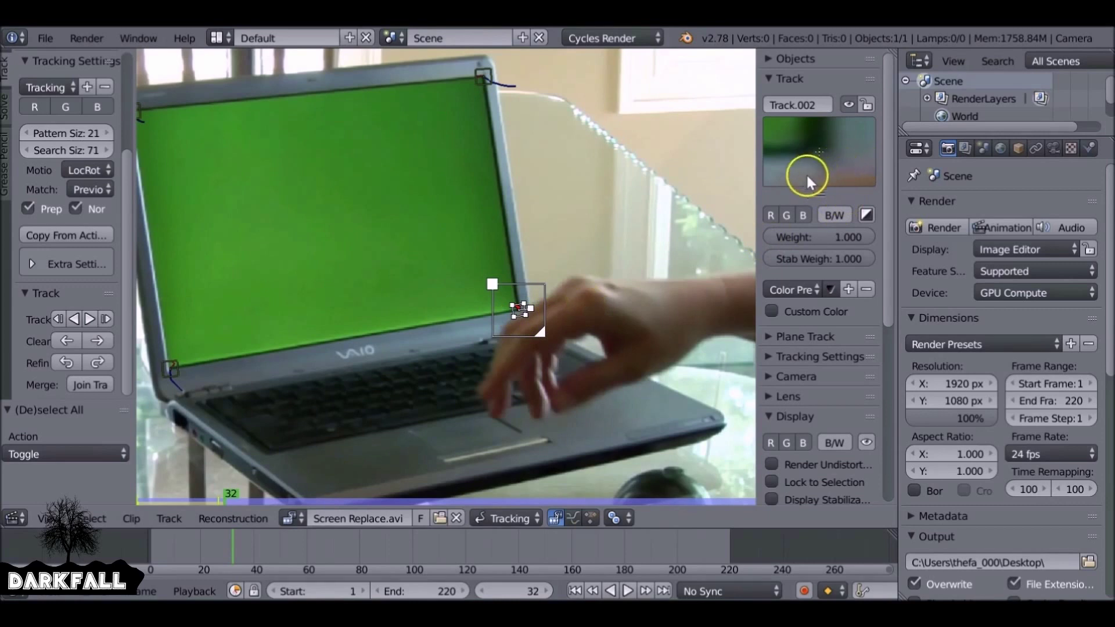
key("Left")
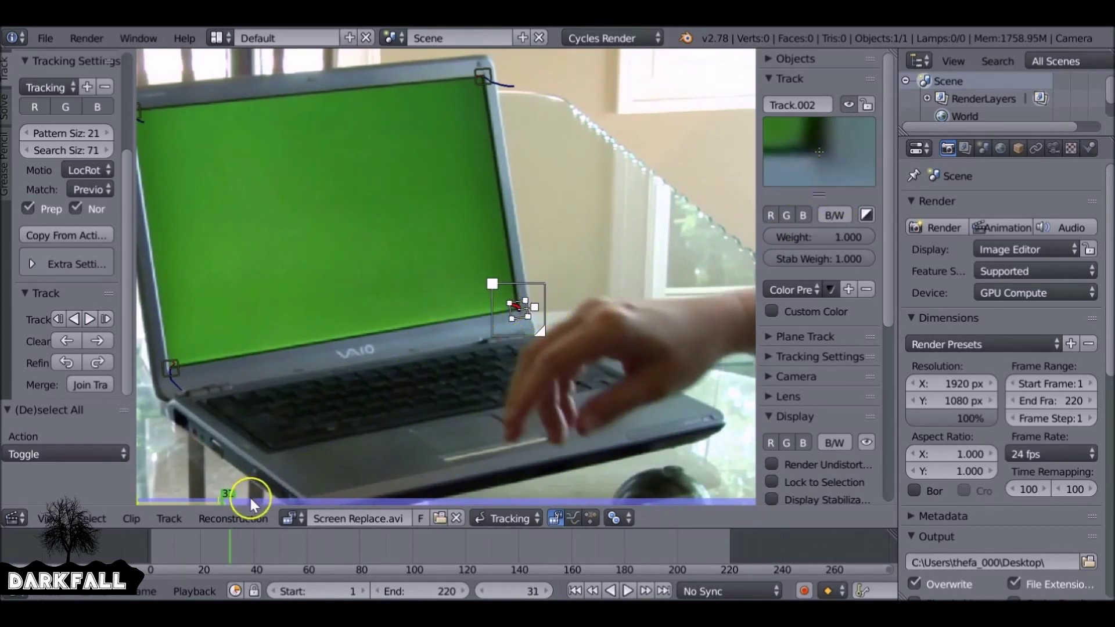
left_click(98, 341)
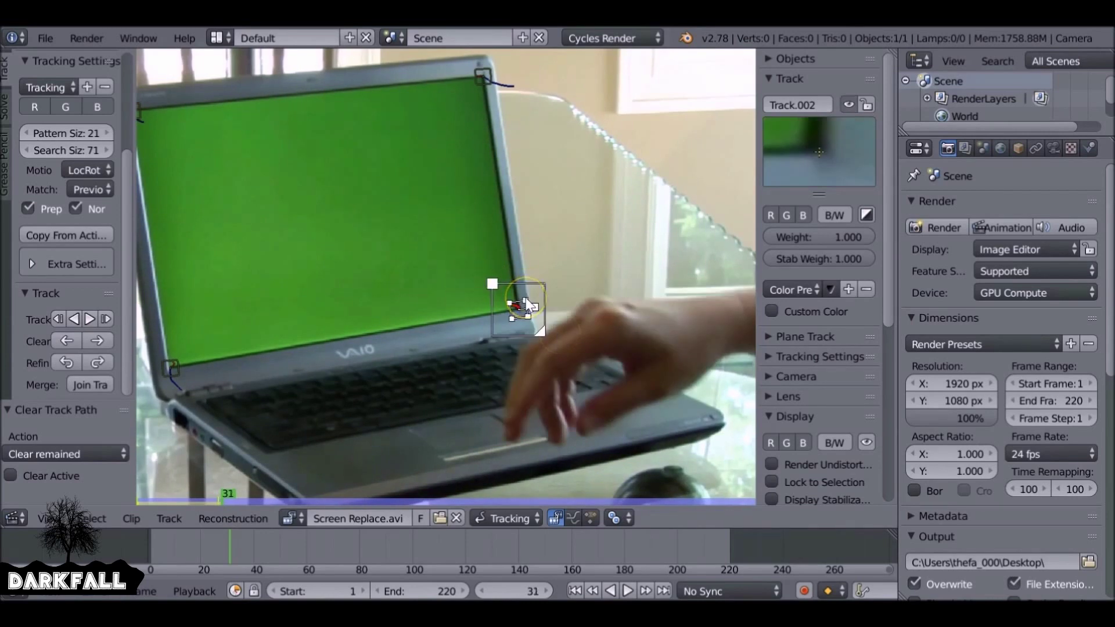
At frame 31, offset the lower-right marker's pattern area onto the VAIO logo's O, by -0.184 in X and -0.048 in Y.
key("g")
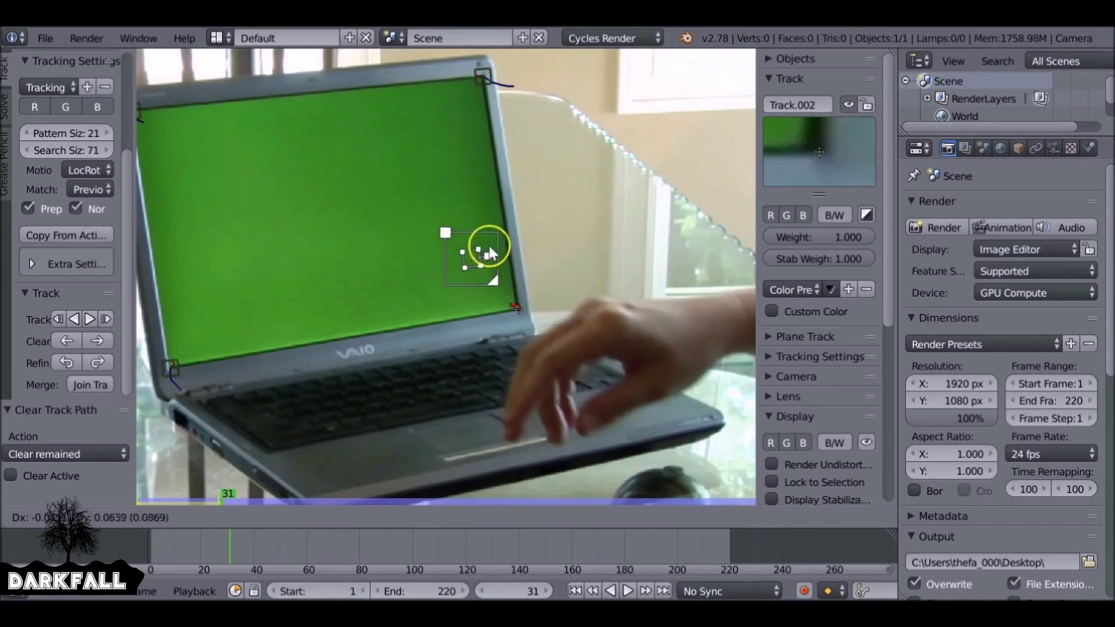
mouse_move(490, 283)
left_mouse_down()
mouse_move(458, 258)
mouse_move(444, 325)
mouse_move(406, 330)
mouse_move(398, 343)
left_mouse_up()
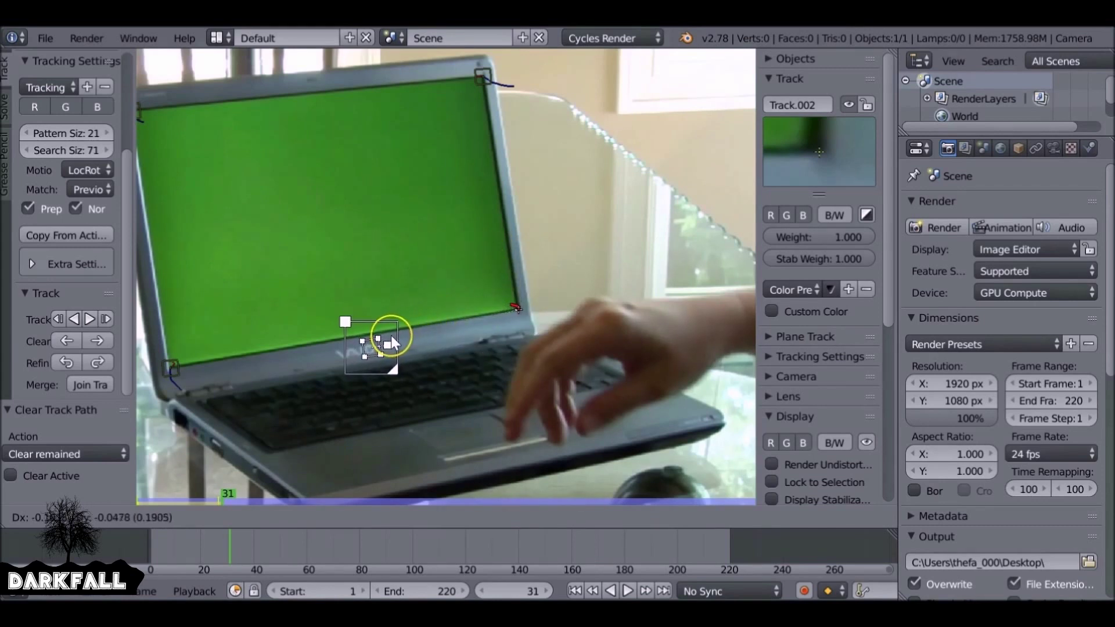
left_click(390, 335)
scroll(390, 335, "up", 3)
middle_click_drag(358, 383, 380, 360)
scroll(450, 304, "up", 6)
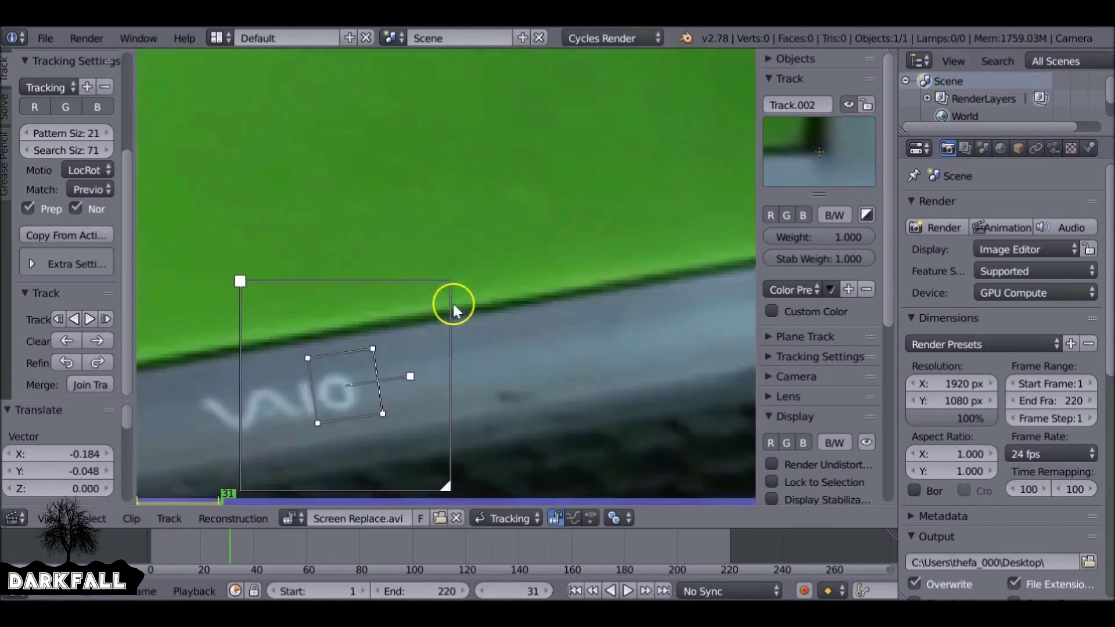
scroll(447, 294, "down", 2)
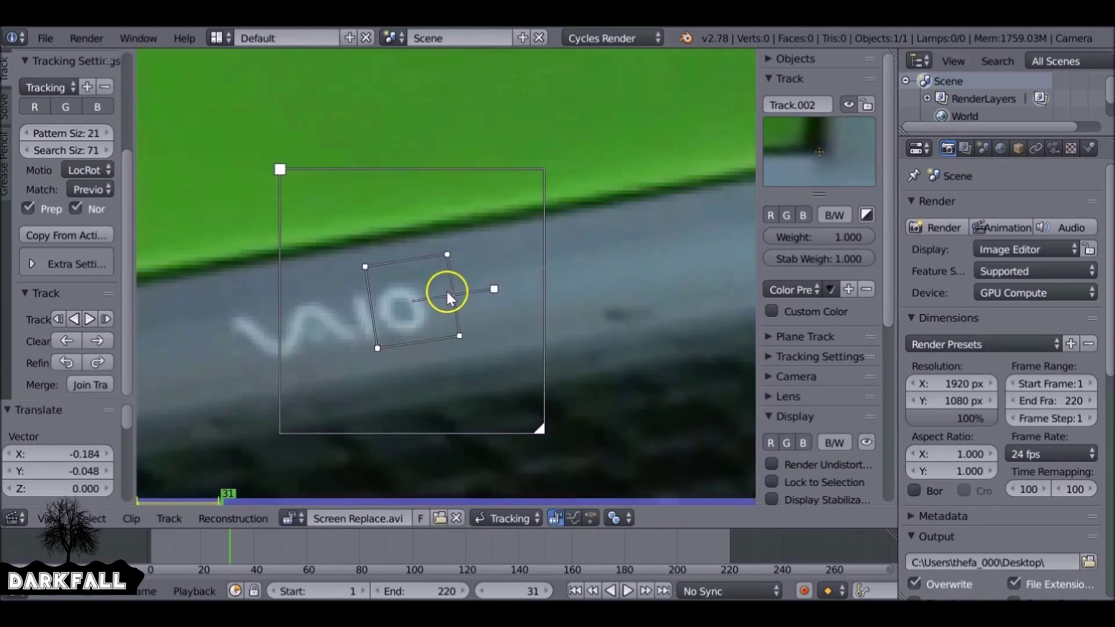
scroll(492, 289, "down", 3)
Fine-tune the offset pattern area over the logo's O by 0.001 in X and -0.001 in Y, keeping the track point at the corner.
key("g")
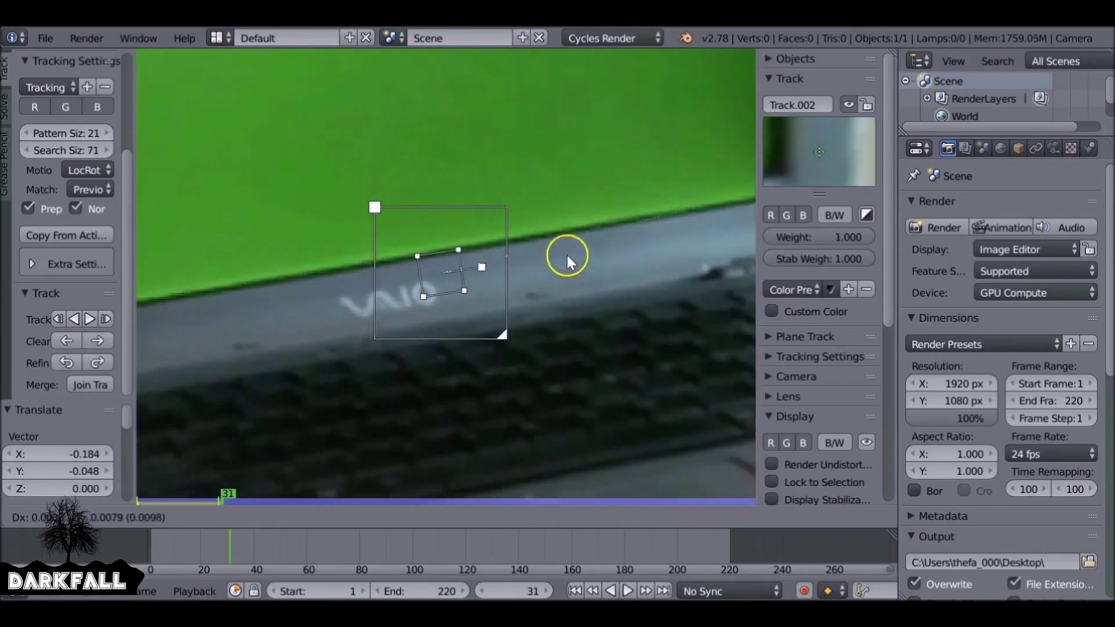
right_click(553, 258)
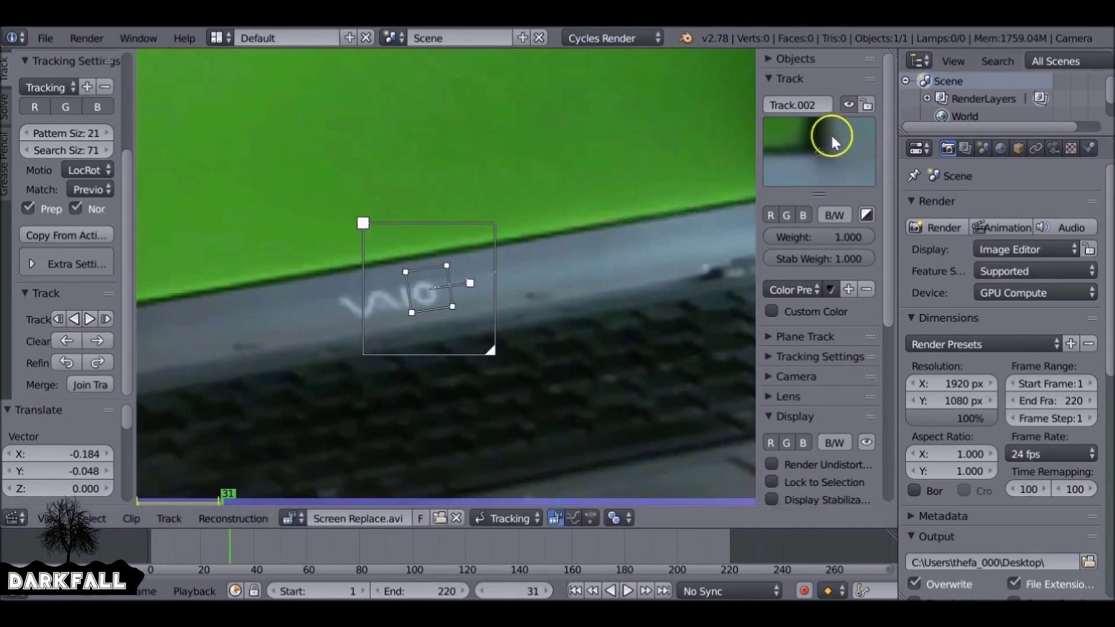
key("g")
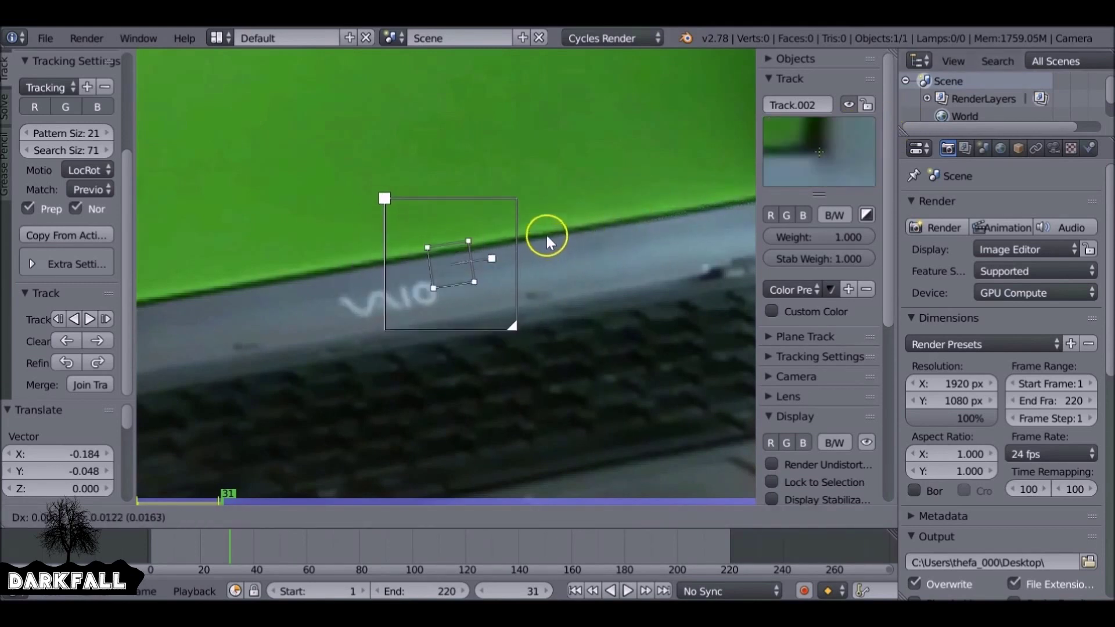
left_click(529, 265)
scroll(530, 262, "down", 3)
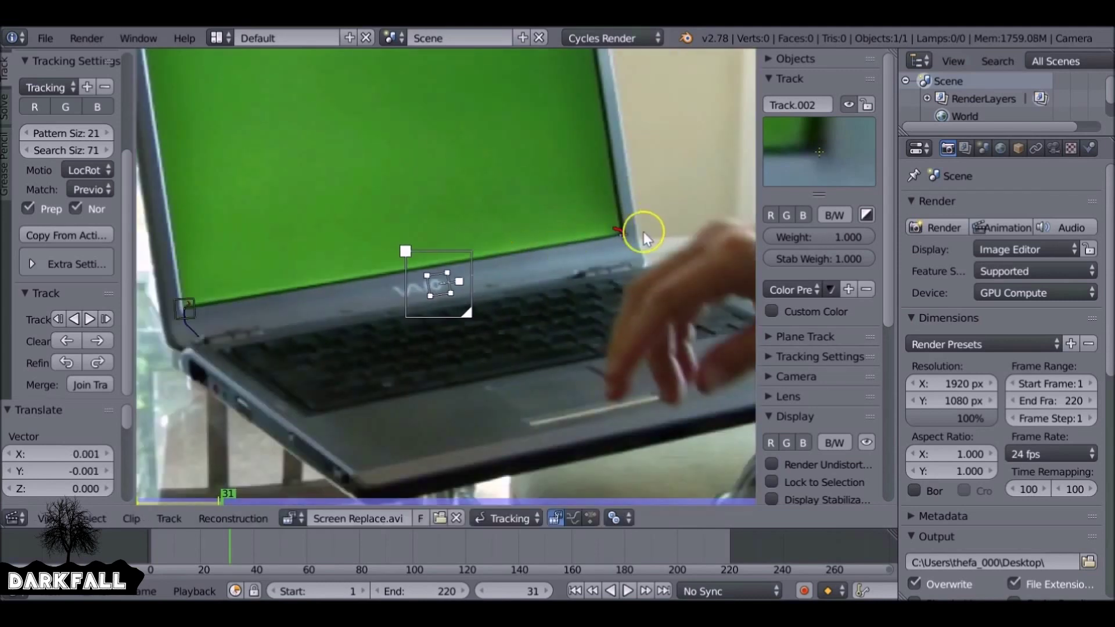
Track the offset lower-right marker forward one frame at a time from frame 31 to frame 38.
left_click(105, 319)
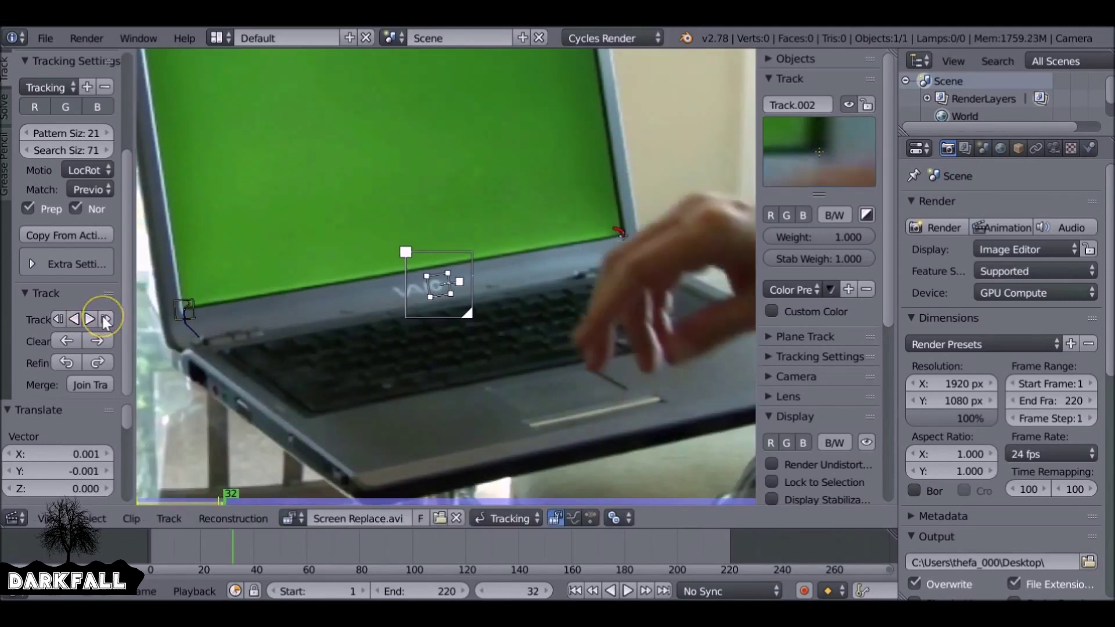
left_click(105, 319)
left_click(105, 319)
left_click(105, 319)
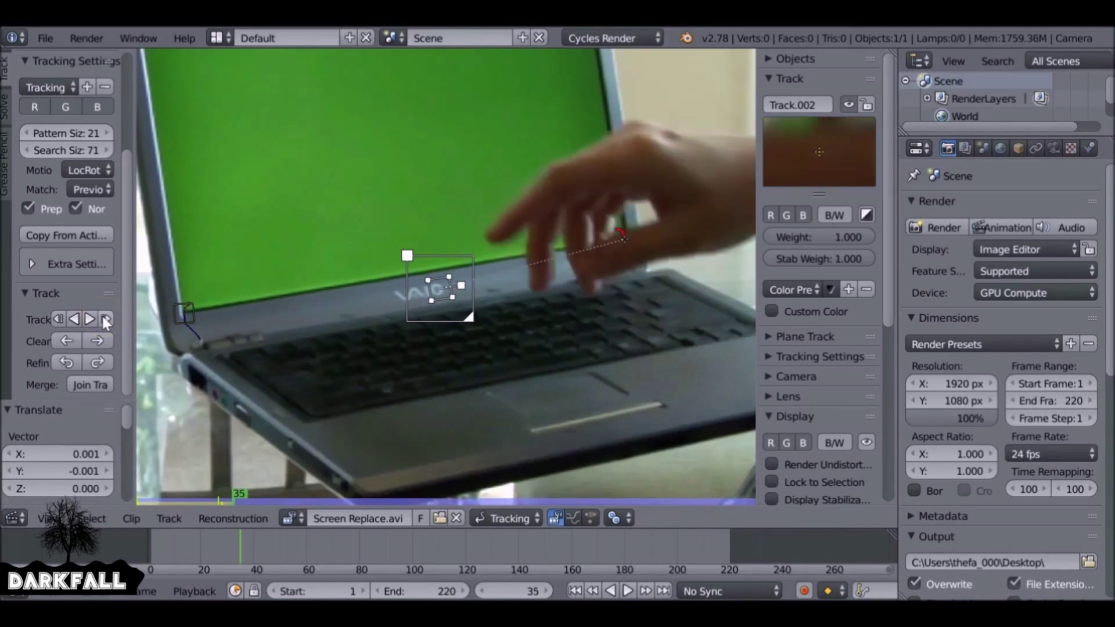
left_click(102, 315)
left_click(102, 315)
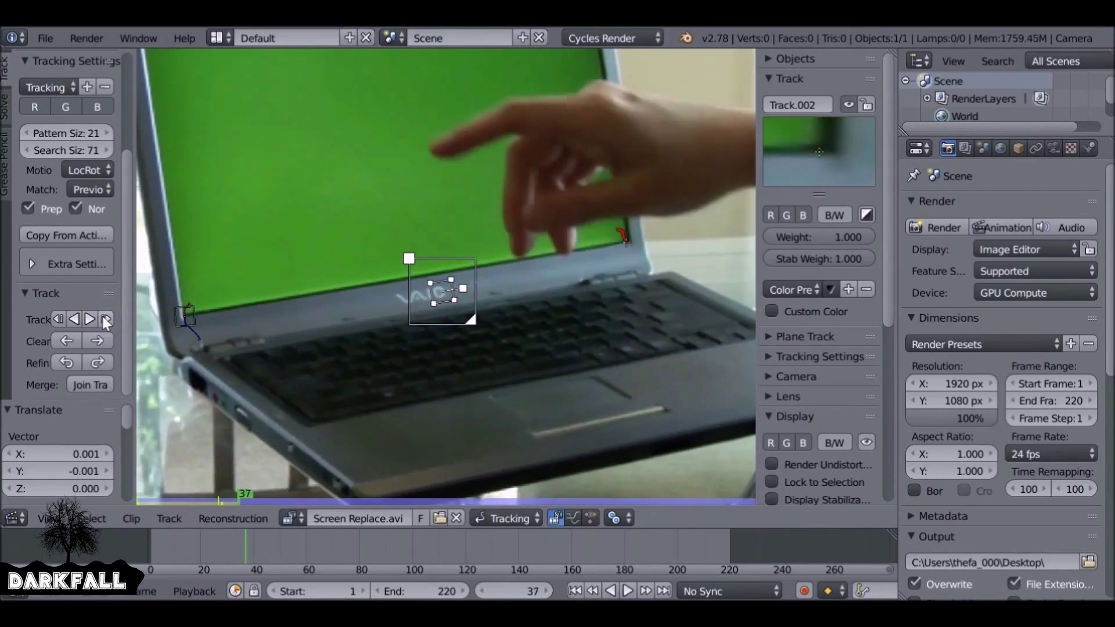
left_click(3, 316)
left_click(107, 319)
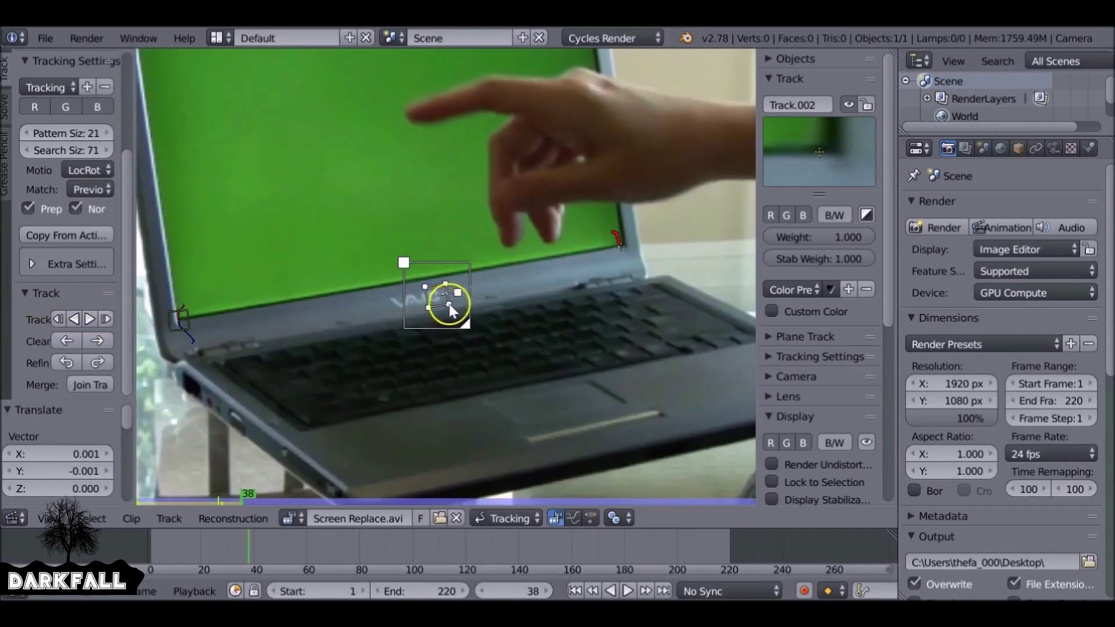
Move the pattern area back onto the green screen's lower-right corner at frame 38, by 0.184 in X and 0.049 in Y.
scroll(380, 326, "up", 2)
key("g")
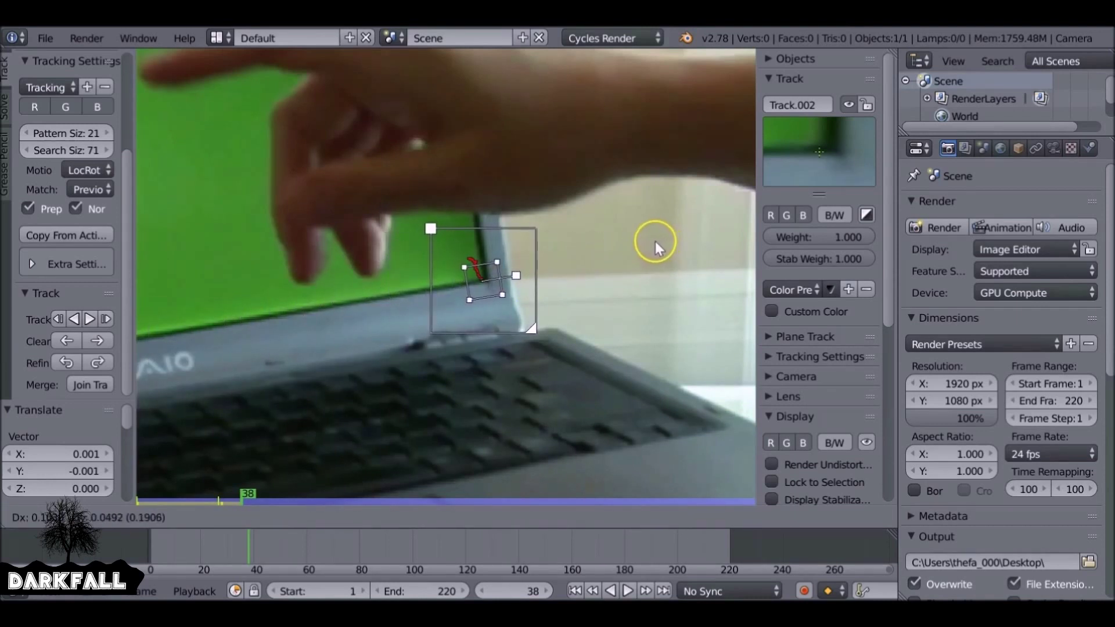
left_click(655, 242)
scroll(230, 273, "down", 2)
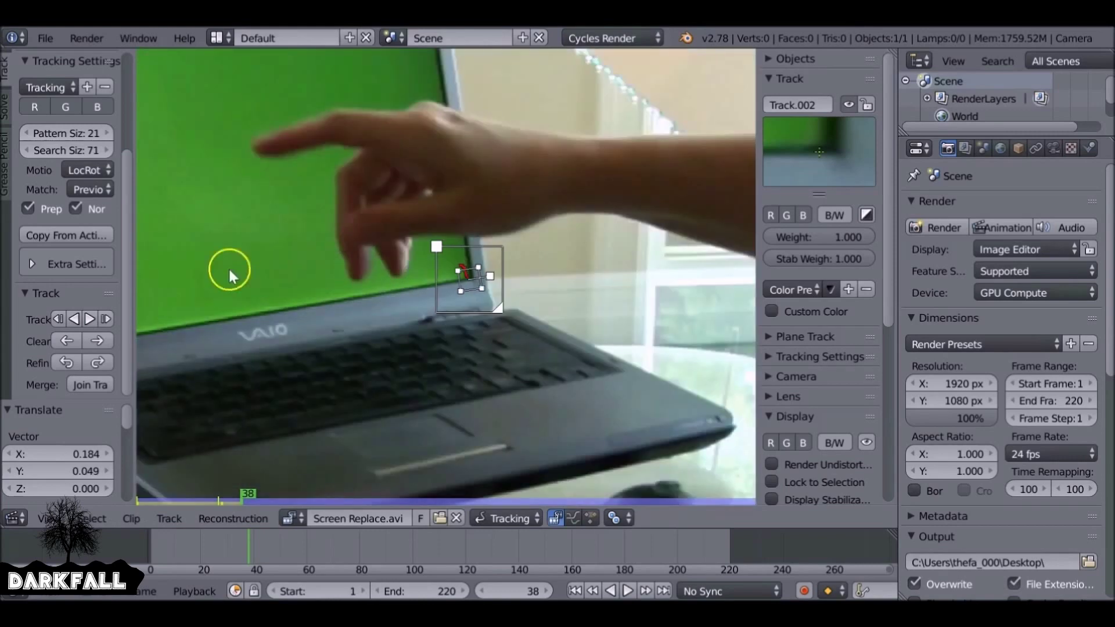
Track the lower-right marker forward from frame 38 and go back to frame 155 to check its track.
left_click(90, 319)
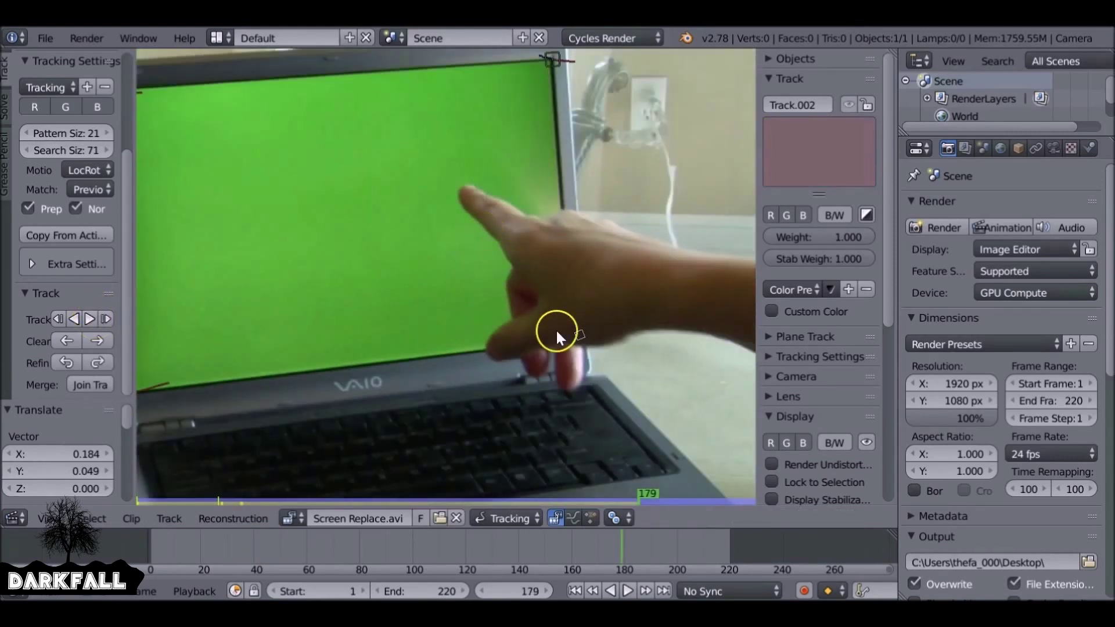
mouse_move(623, 556)
left_mouse_down()
mouse_move(443, 530)
mouse_move(490, 577)
mouse_move(546, 577)
left_mouse_up()
key("alt+a")
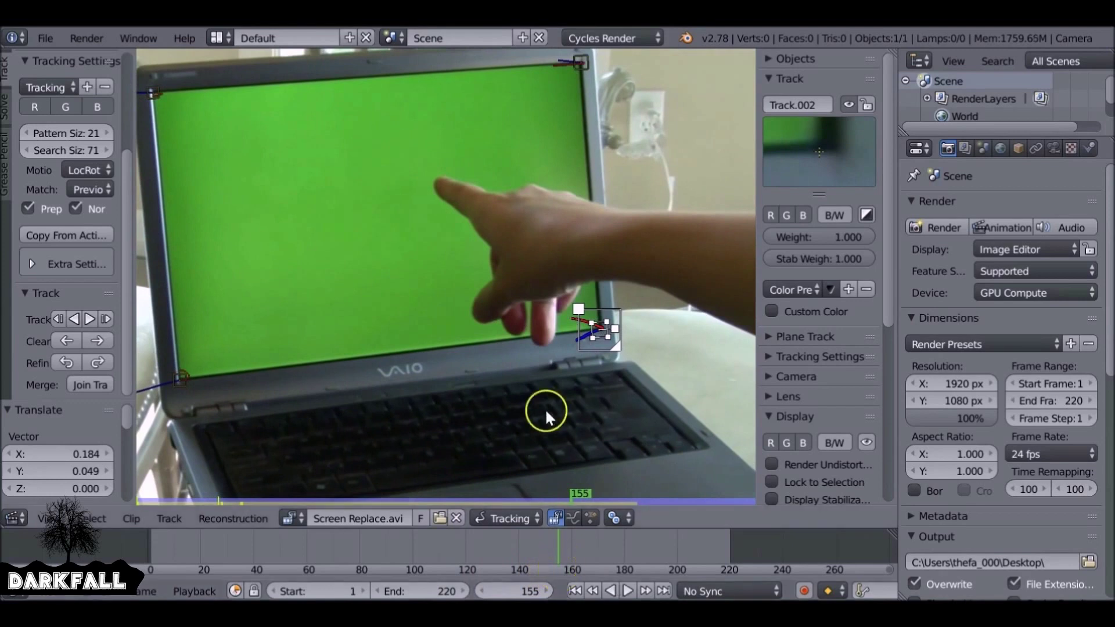
Step forward to frame 173 and clear the lower-right marker's remaining track after that frame.
key("Right")
key("Right")
key("Right")
key("Right")
key("Right")
key("Right")
key("Right")
key("Right")
key("Right")
key("Right")
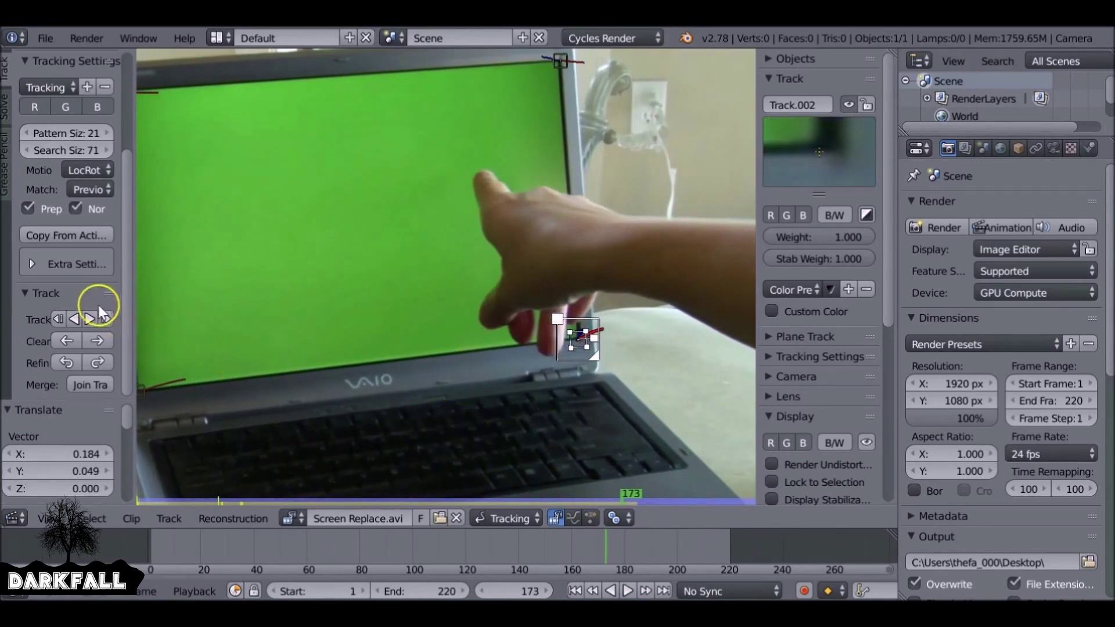
left_click(98, 343)
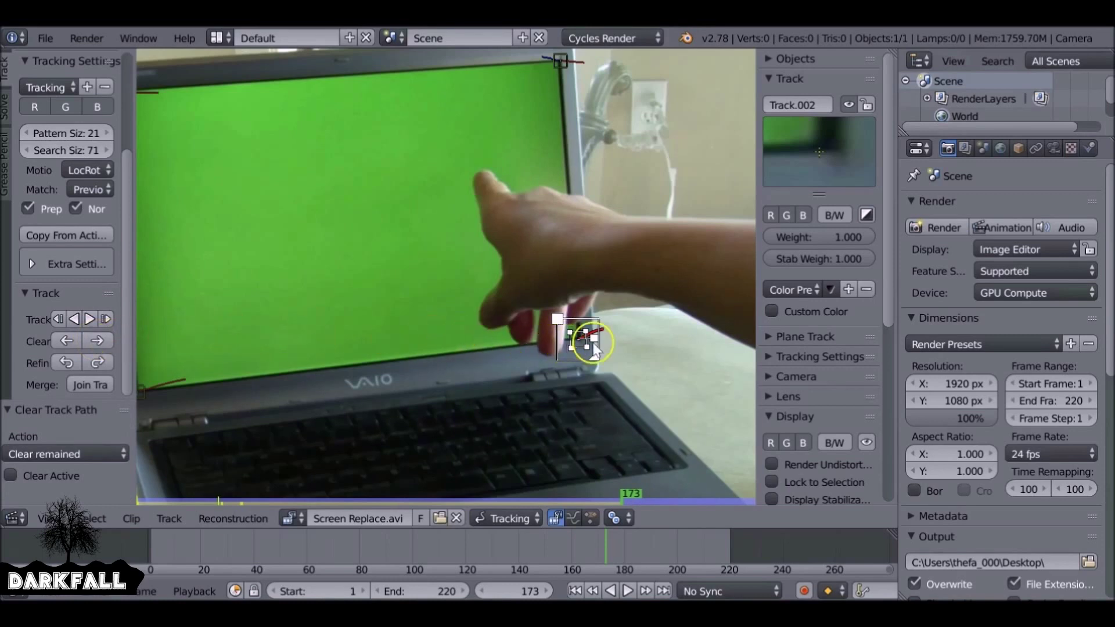
Offset the lower-right marker's pattern area onto the VAIO logo by -0.302 in X and -0.060 in Y, and track frame by frame to frame 182.
mouse_move(593, 347)
left_mouse_down()
mouse_move(574, 339)
mouse_move(411, 368)
mouse_move(386, 451)
left_mouse_up()
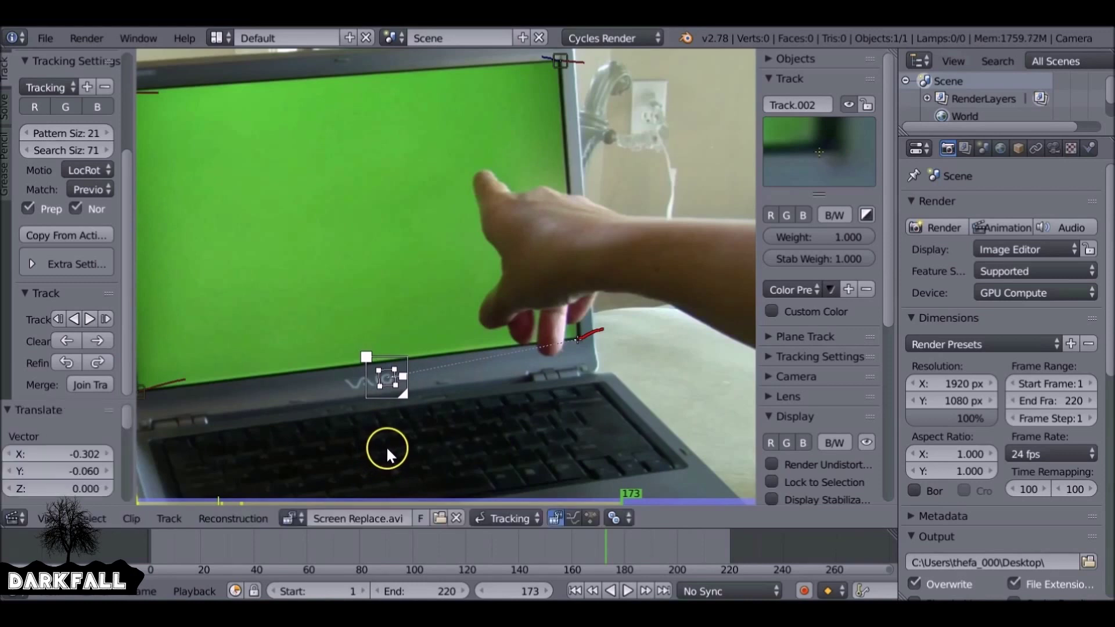
left_click(105, 319)
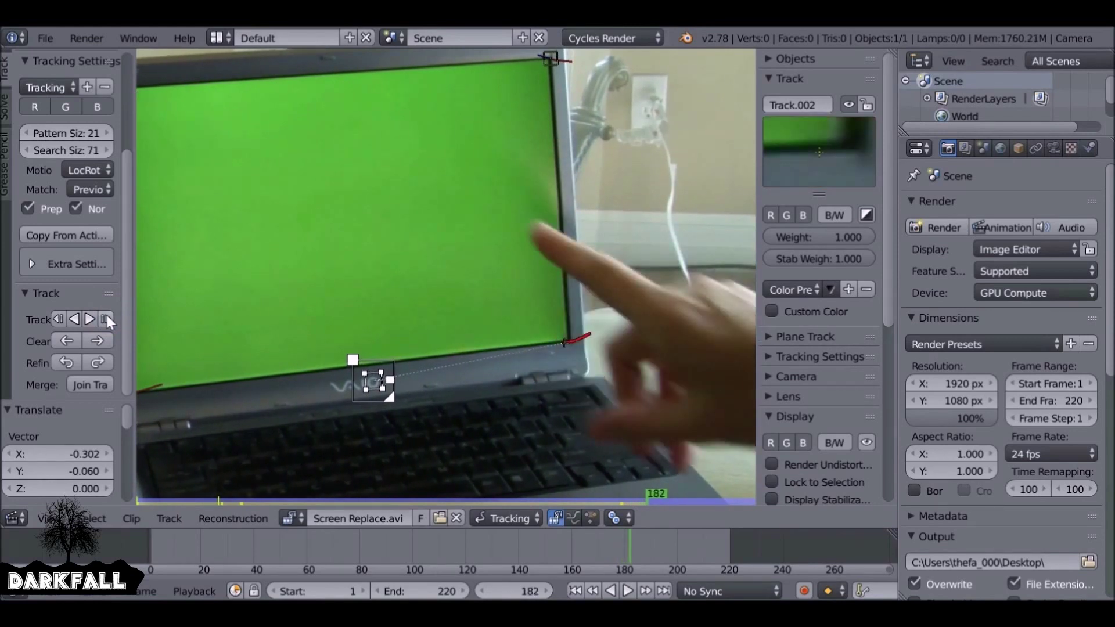
Move the pattern area back to the screen's lower-right corner by 0.301 in X and 0.062 in Y, and fine-tune it by -0.002 in Y.
key("g")
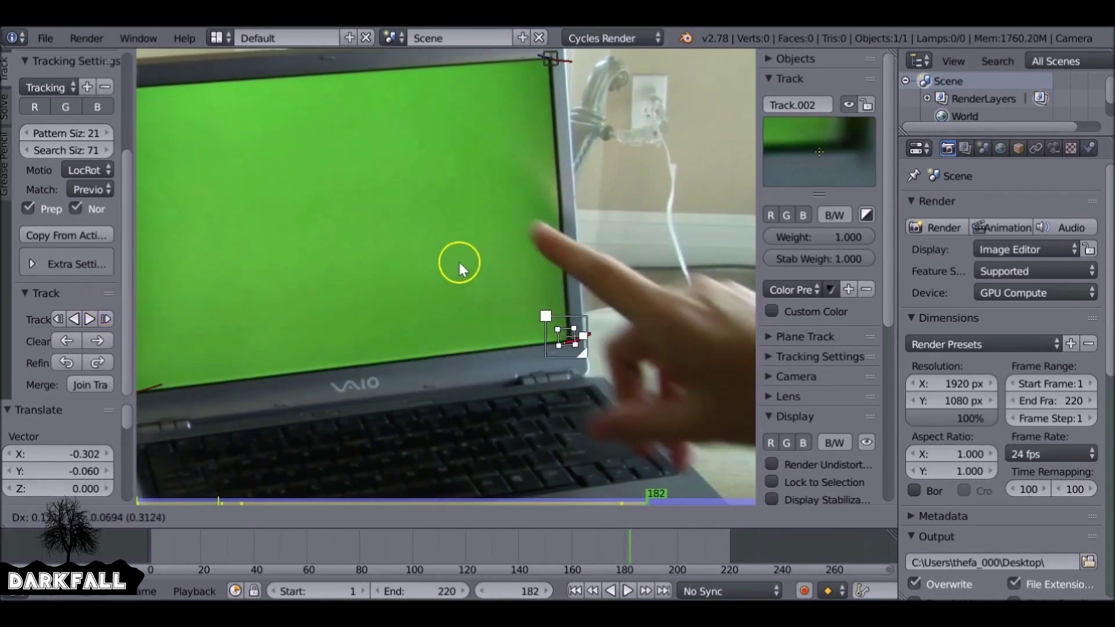
left_click(453, 273)
scroll(629, 391, "up", 6)
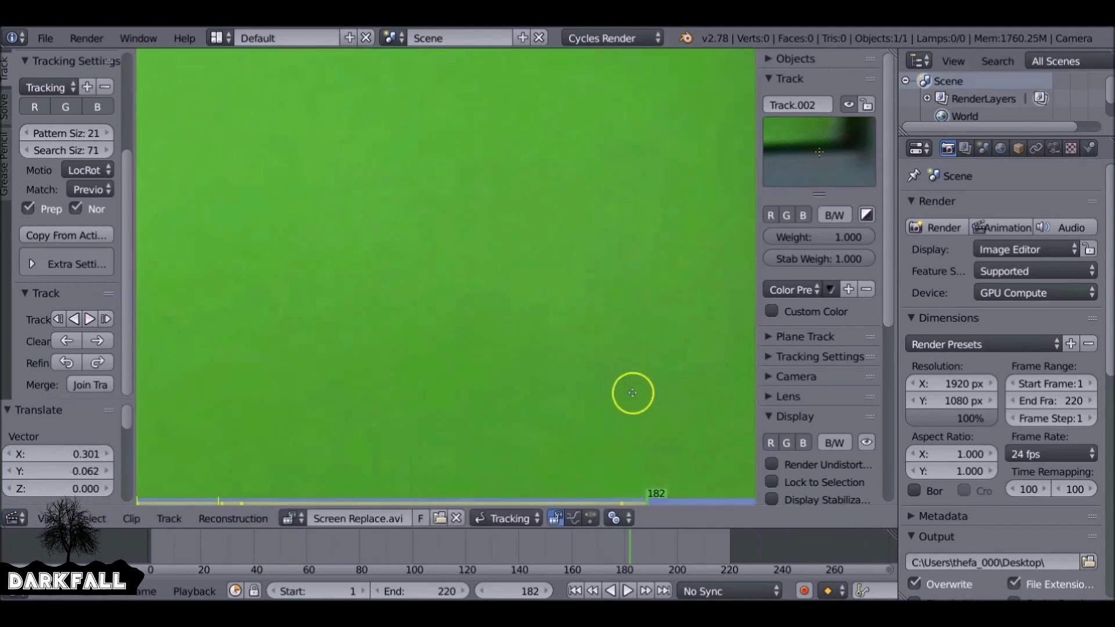
middle_click_drag(629, 391, 167, 167)
scroll(316, 310, "up", 2)
middle_click_drag(323, 326, 437, 245)
scroll(437, 245, "up", 6)
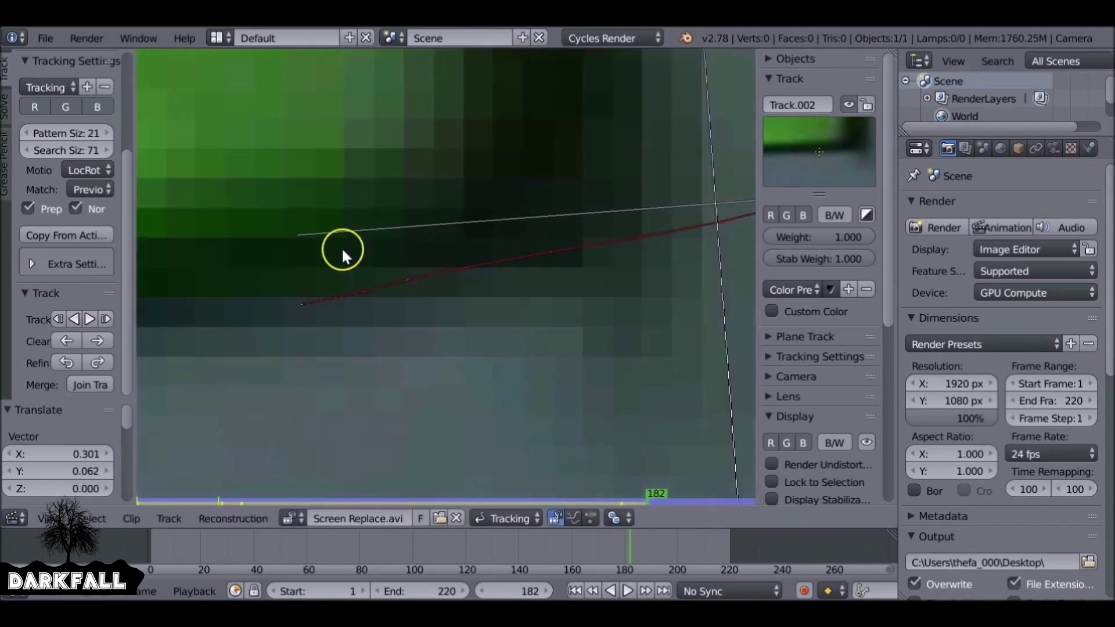
key("g")
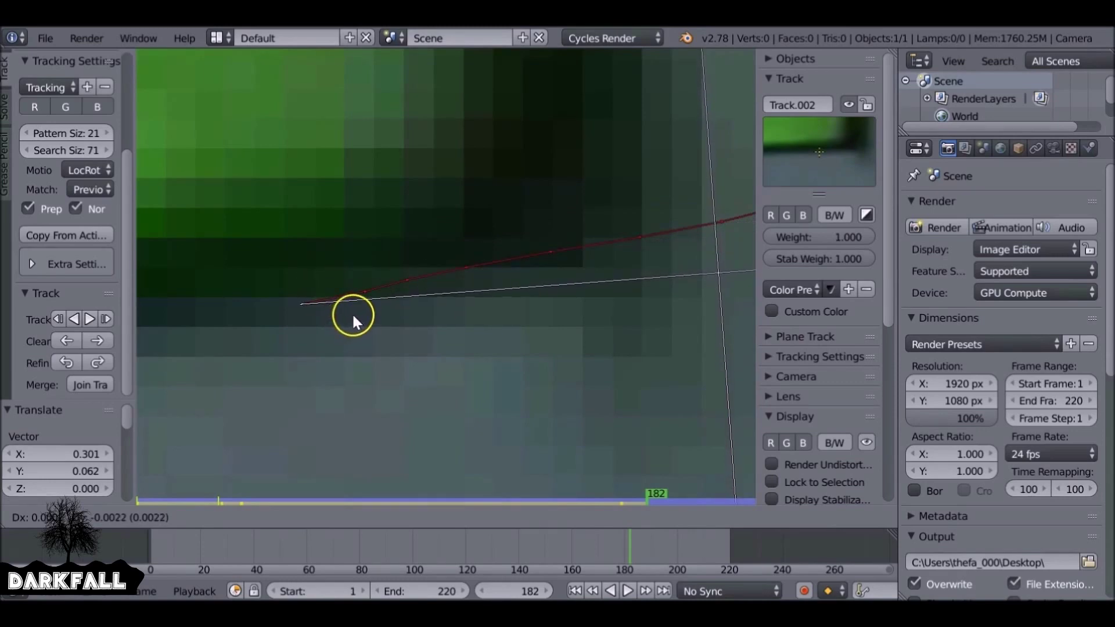
left_click(353, 319)
scroll(353, 319, "down", 8)
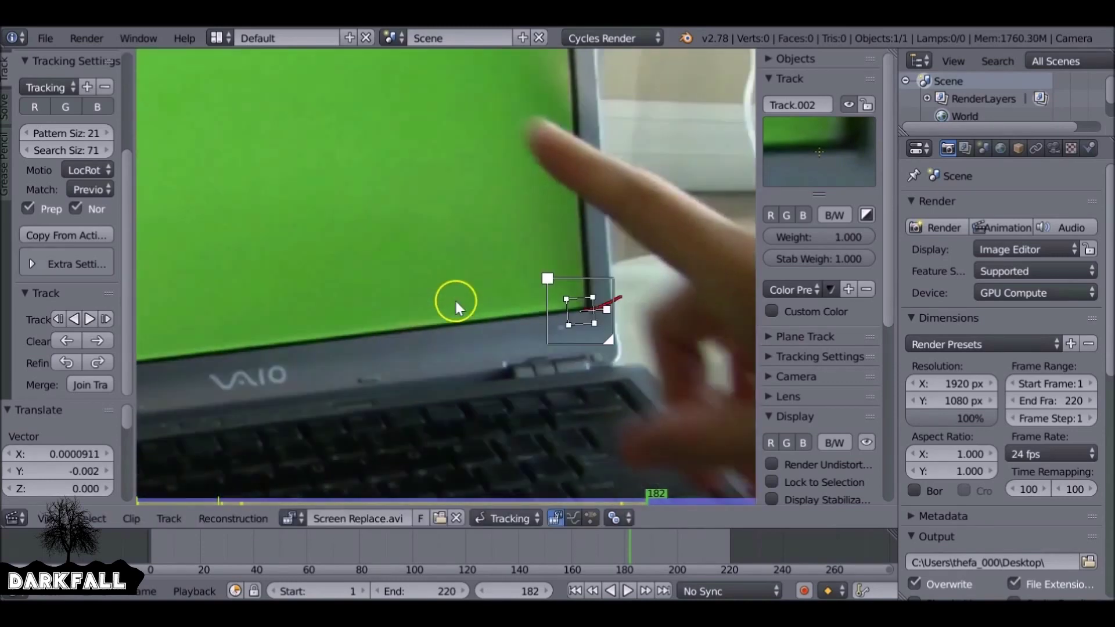
Track the lower-right marker forward from frame 182 to frame 220, and play and scrub the clip backward to frame 1 to check the tracks.
left_click(91, 319)
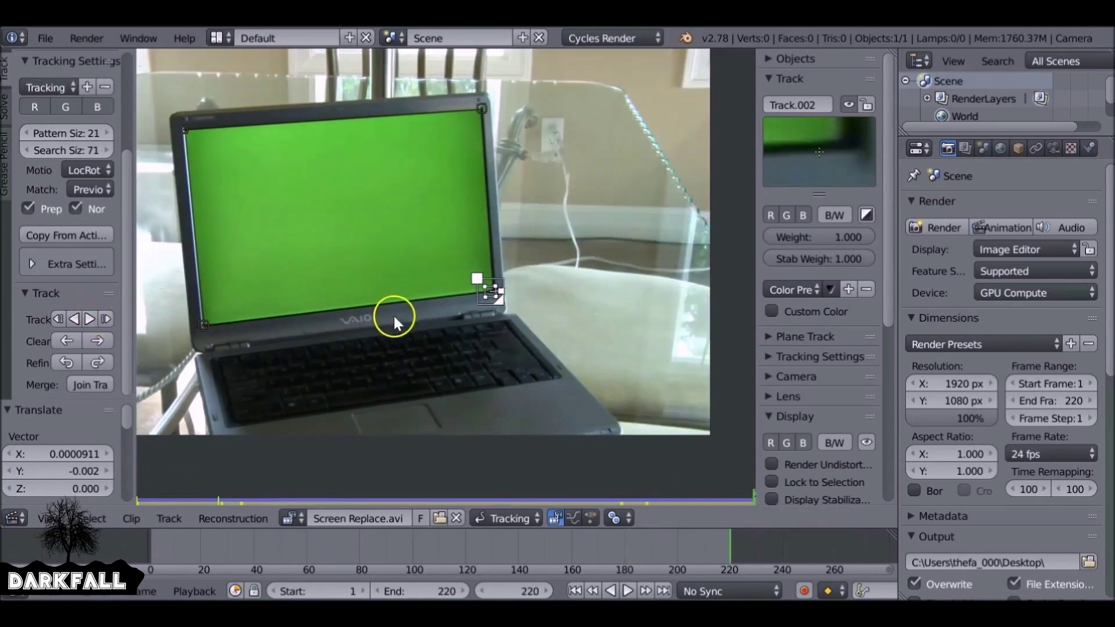
scroll(439, 272, "down", 2)
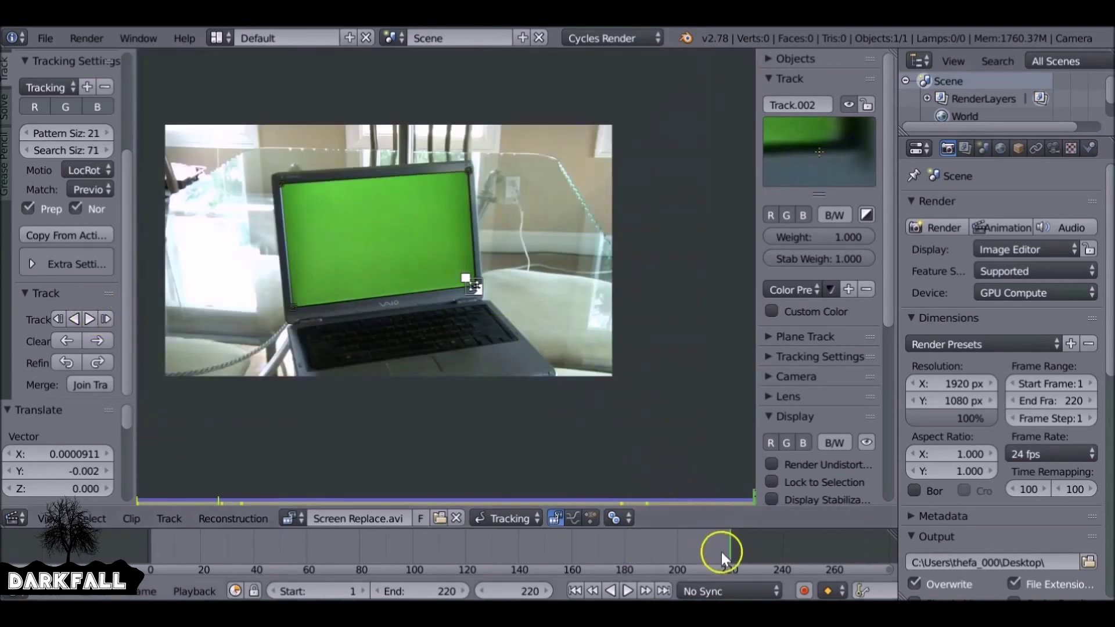
key("alt+shift+a")
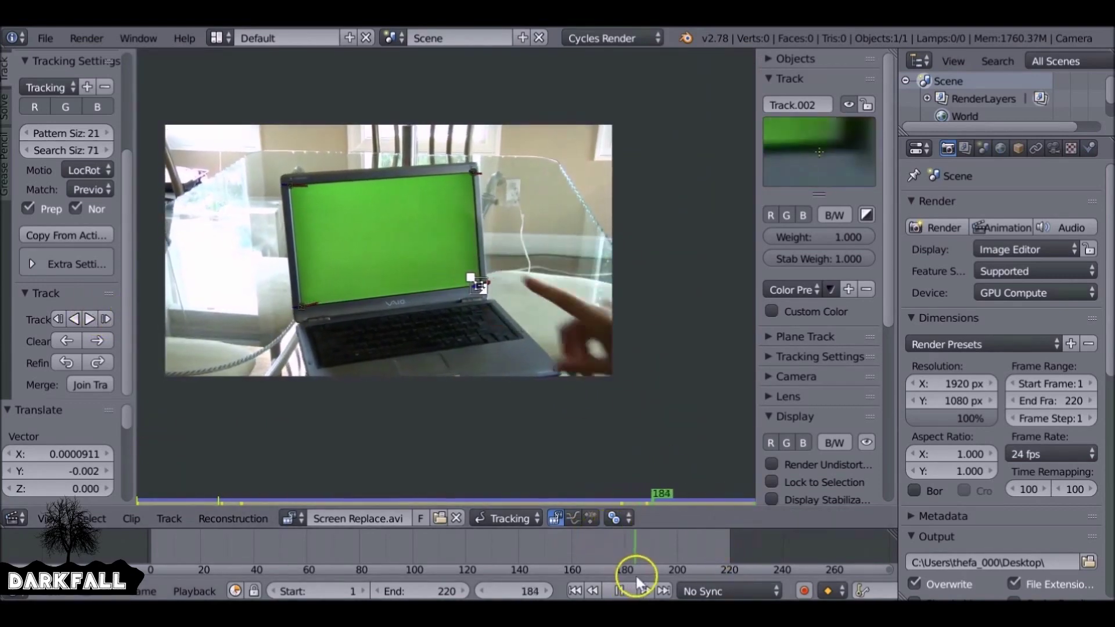
left_click_drag(562, 578, 211, 546)
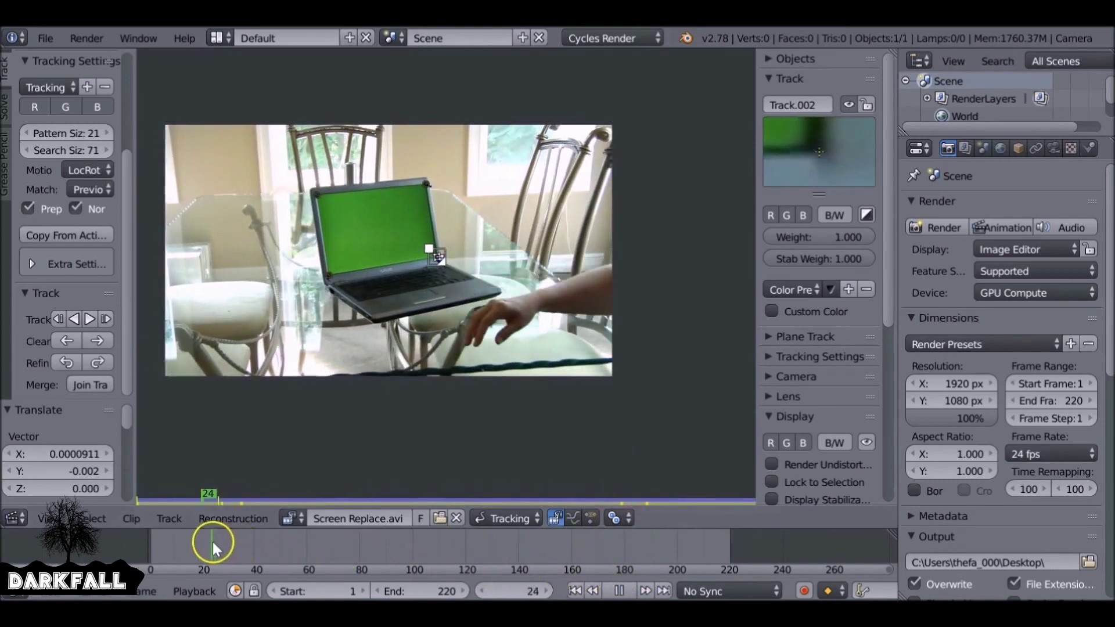
left_click(619, 590)
left_click(575, 590)
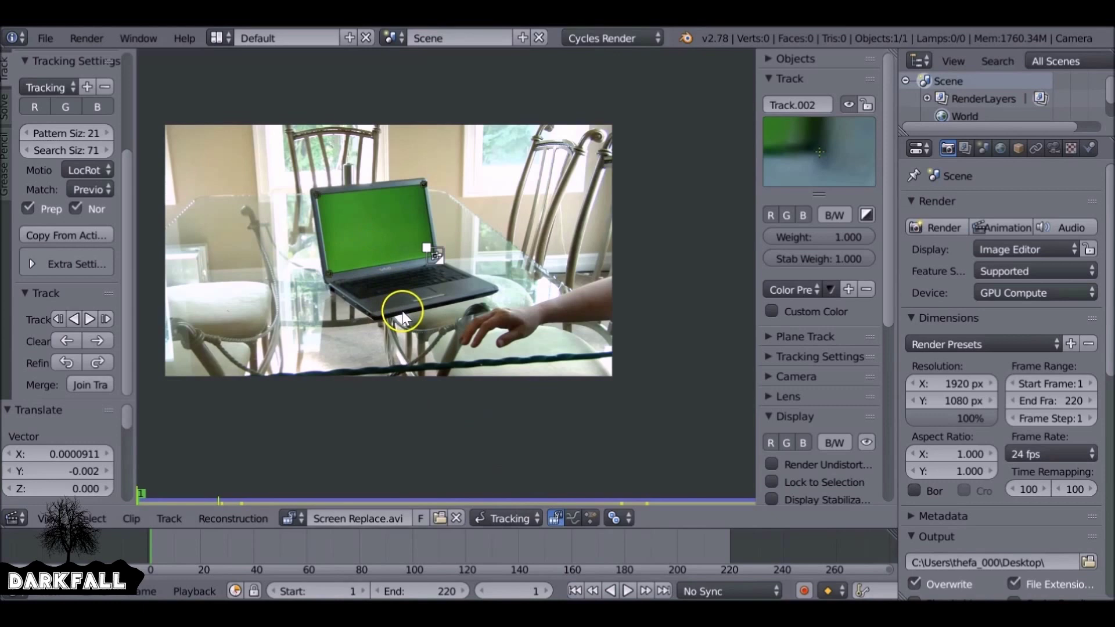
Create a plane track from all four corner markers at the last frame, 220.
left_click(6, 108)
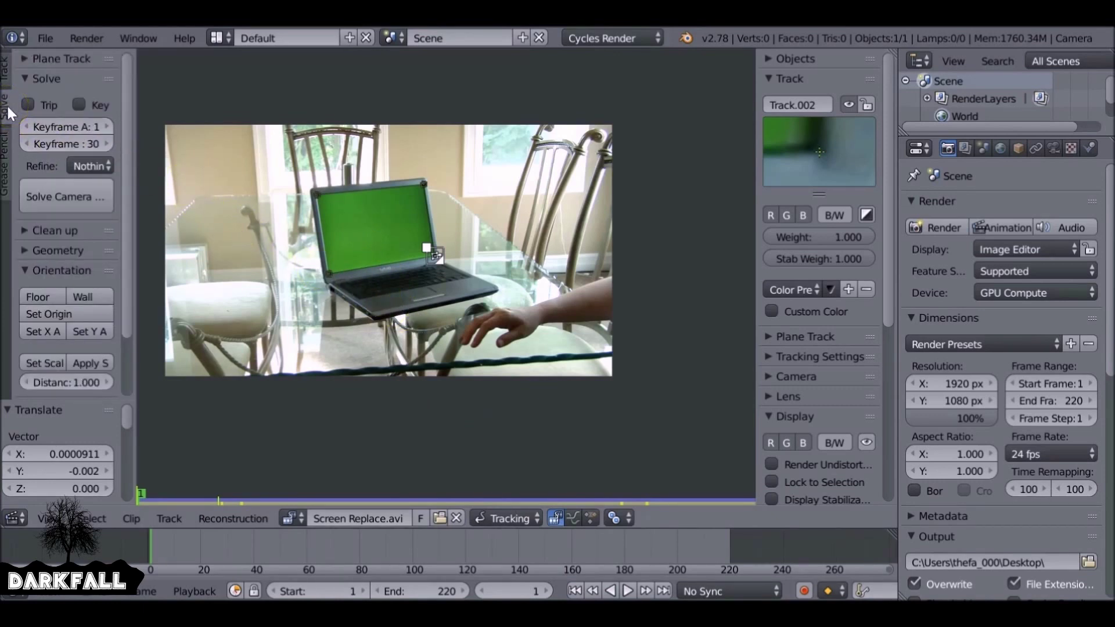
left_click(664, 591)
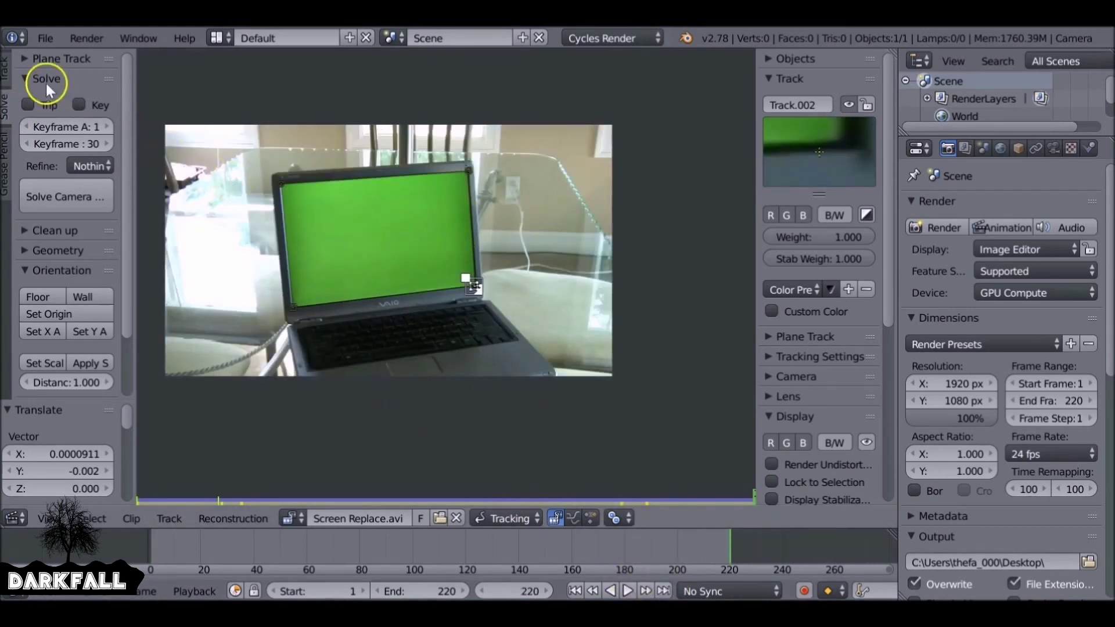
left_click(26, 60)
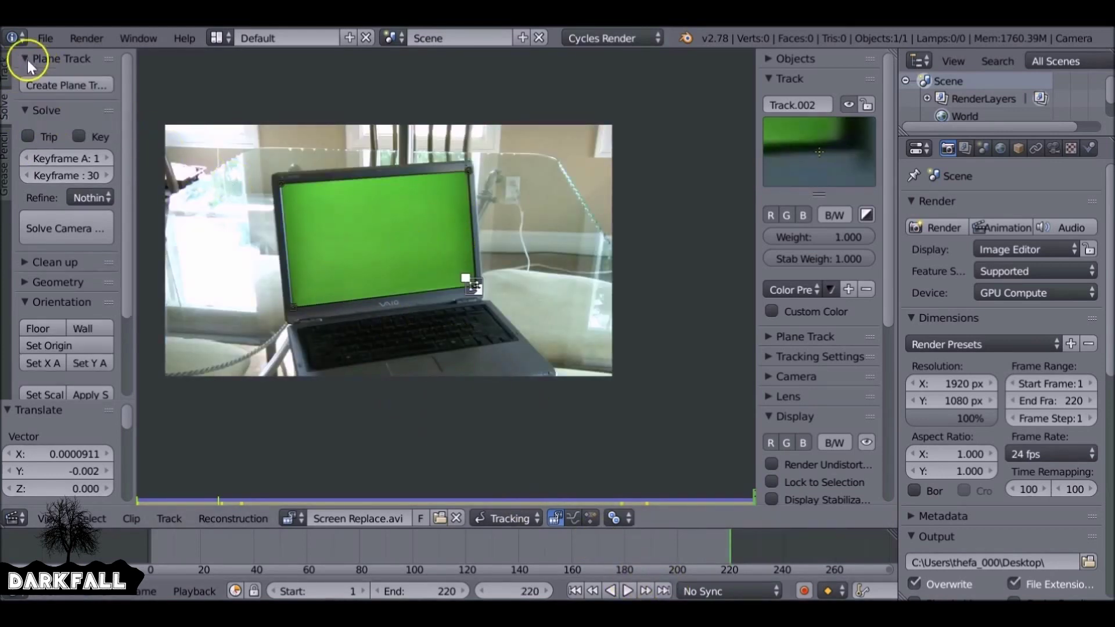
left_click(50, 88)
key("a")
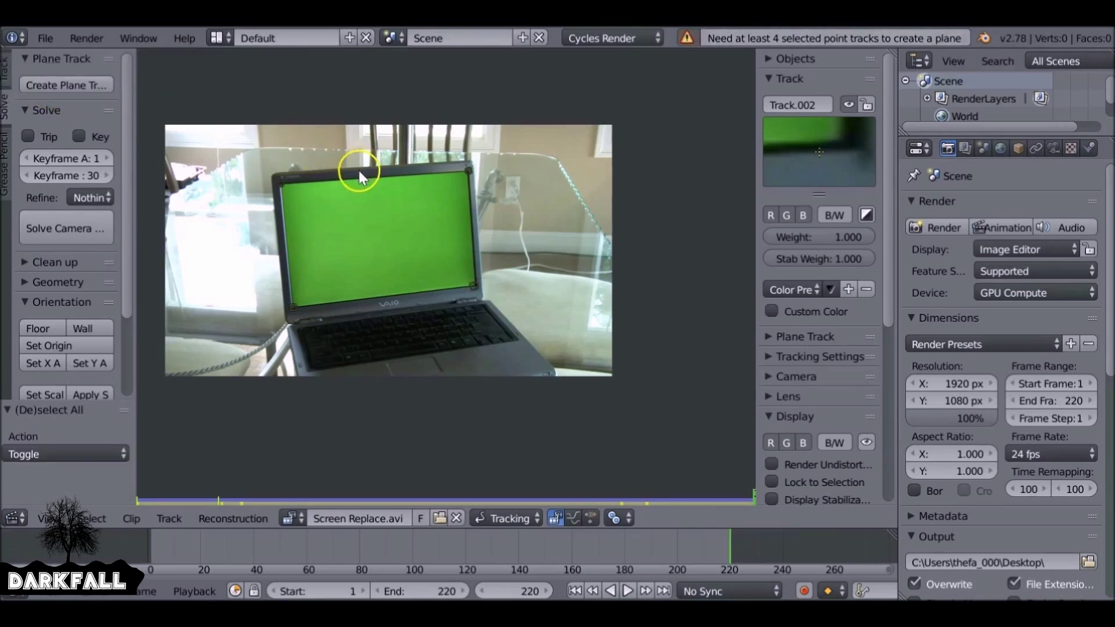
key("a")
left_click(87, 84)
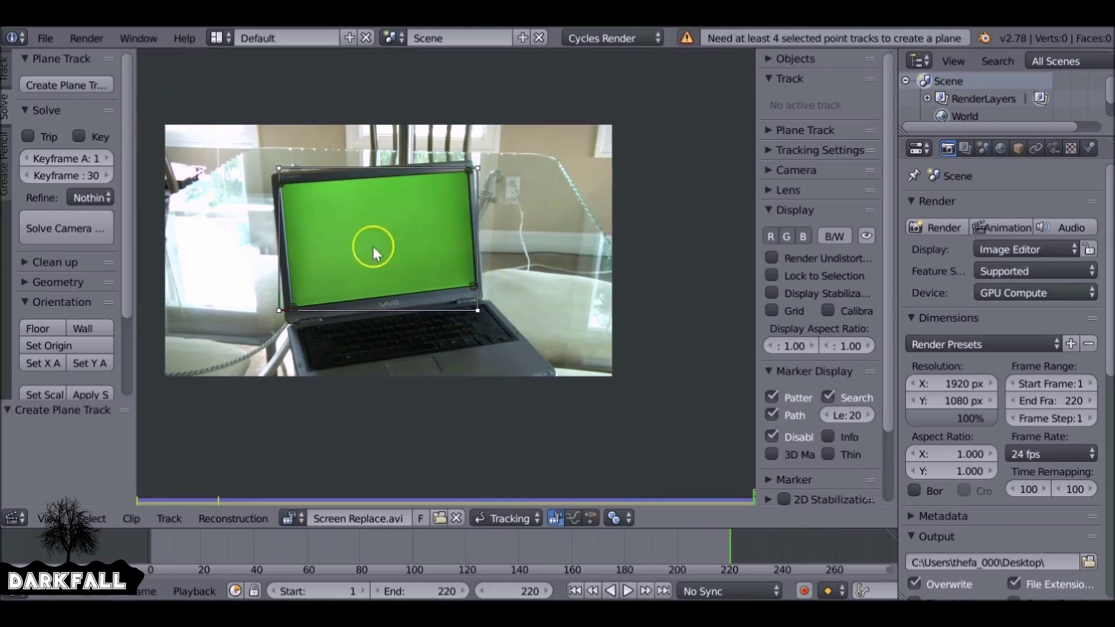
Hide the side panels and place the plane track's upper-left corner precisely on the green screen's upper-left corner.
scroll(372, 246, "up", 5)
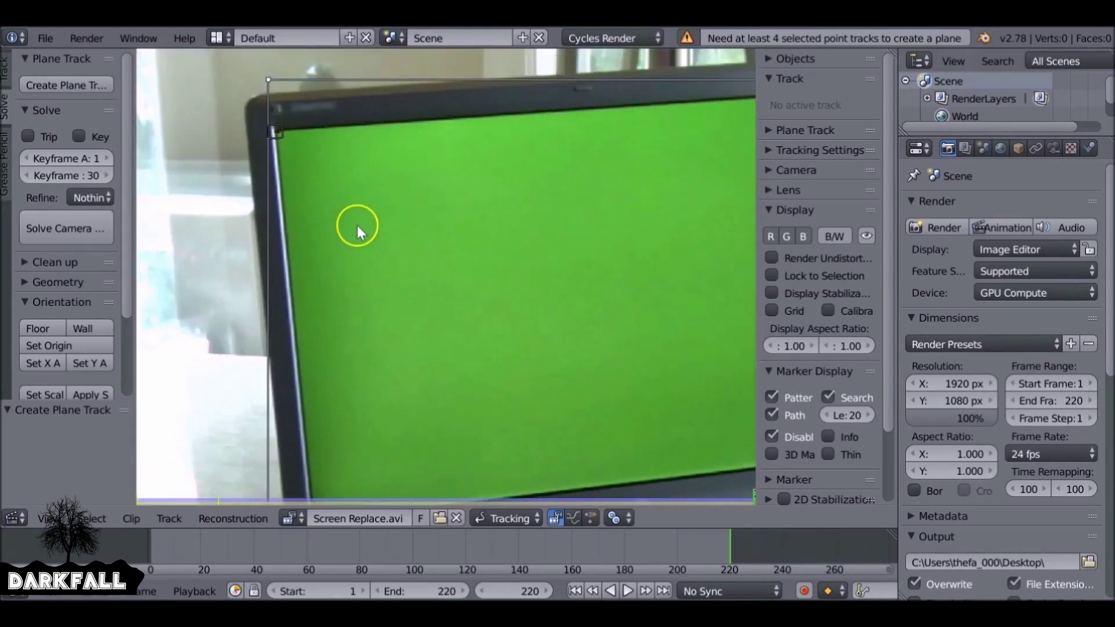
key("t")
key("n")
scroll(231, 129, "up", 3)
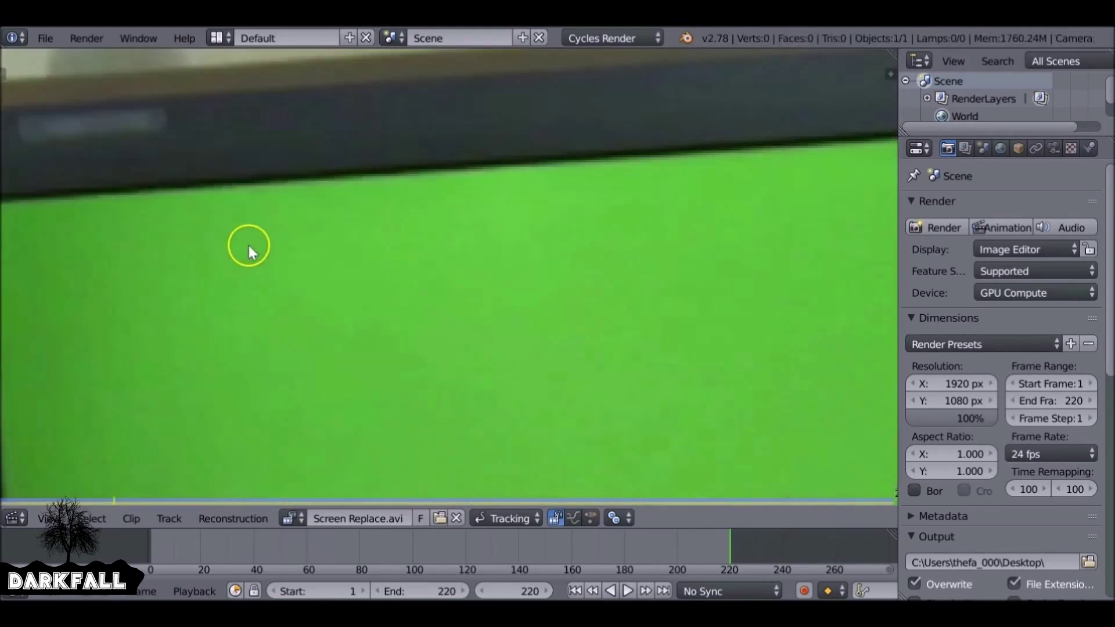
middle_click_drag(181, 202, 412, 321)
scroll(282, 199, "up", 2)
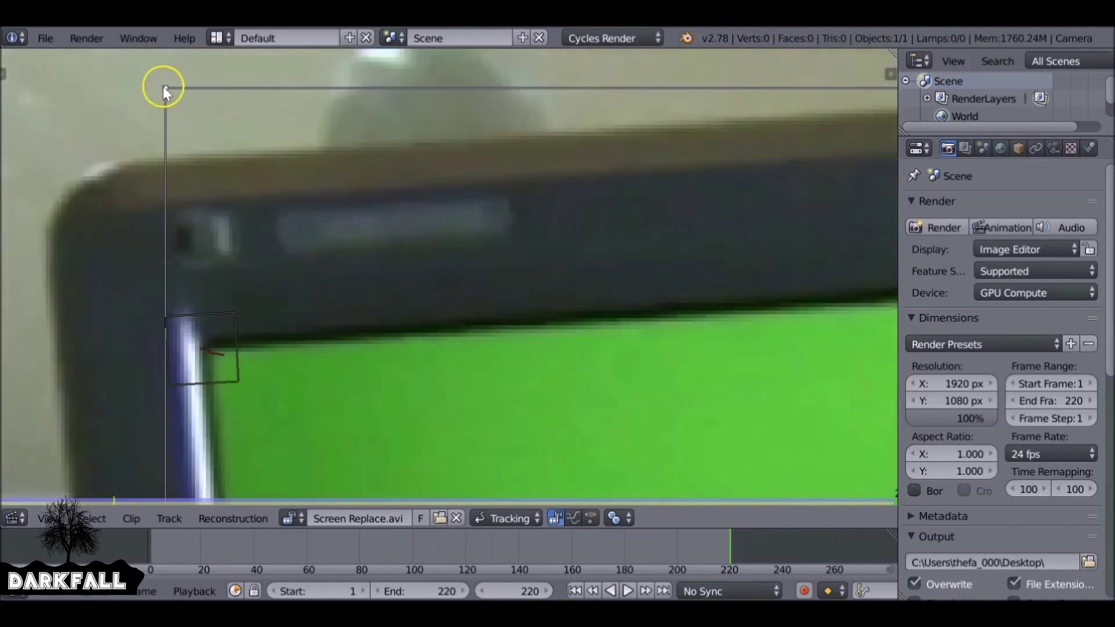
left_click_drag(164, 88, 208, 344)
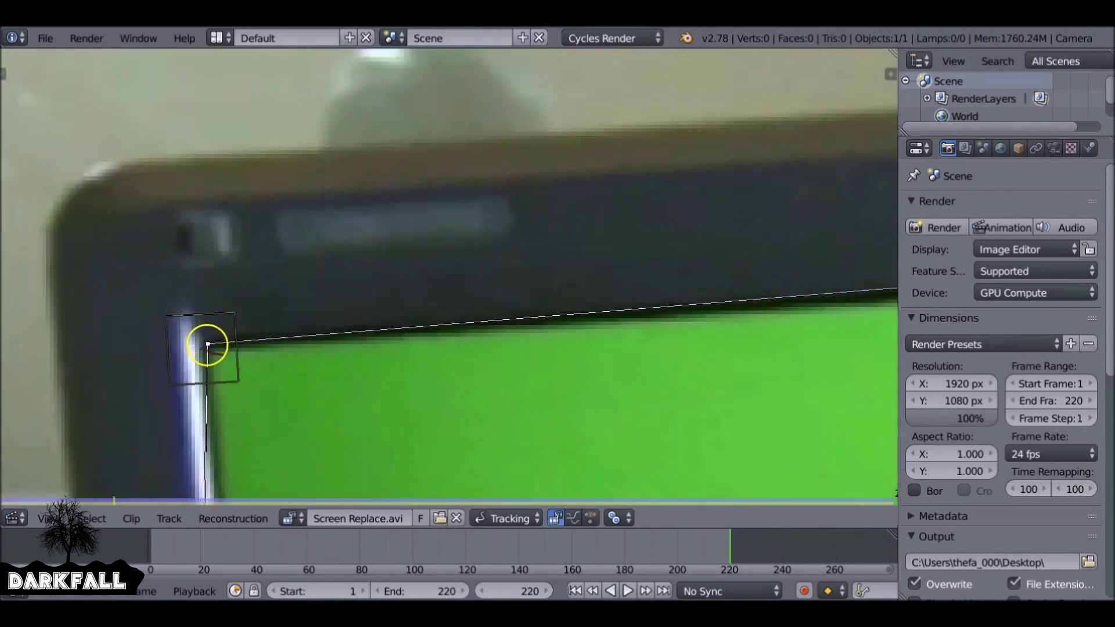
middle_click_drag(233, 345, 316, 276)
scroll(315, 261, "up", 5)
middle_click_drag(205, 285, 549, 209)
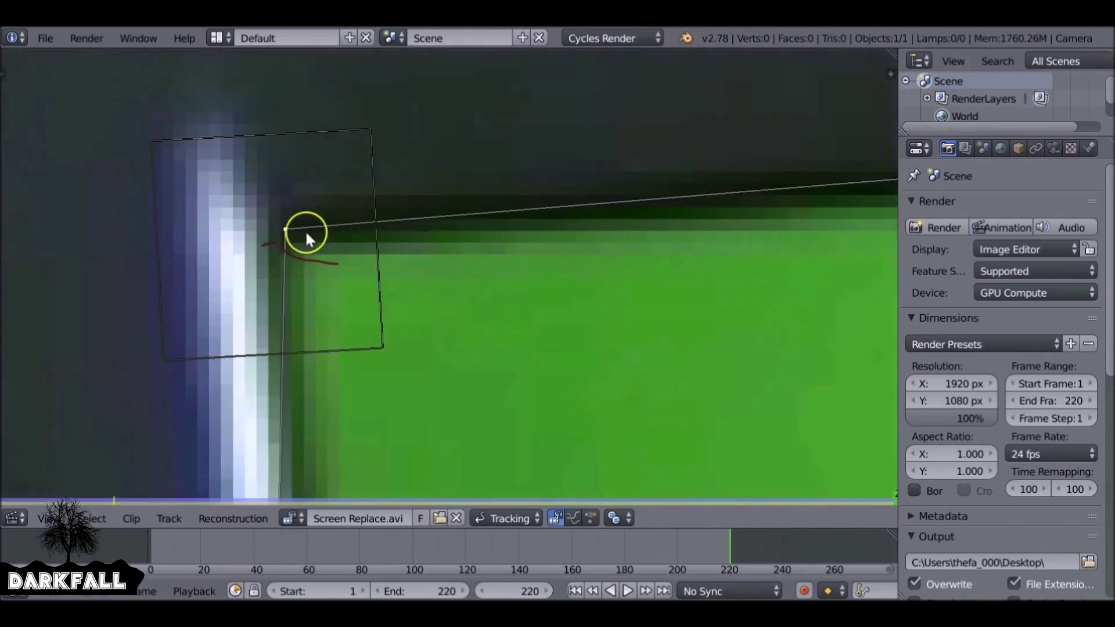
left_click_drag(292, 231, 284, 230)
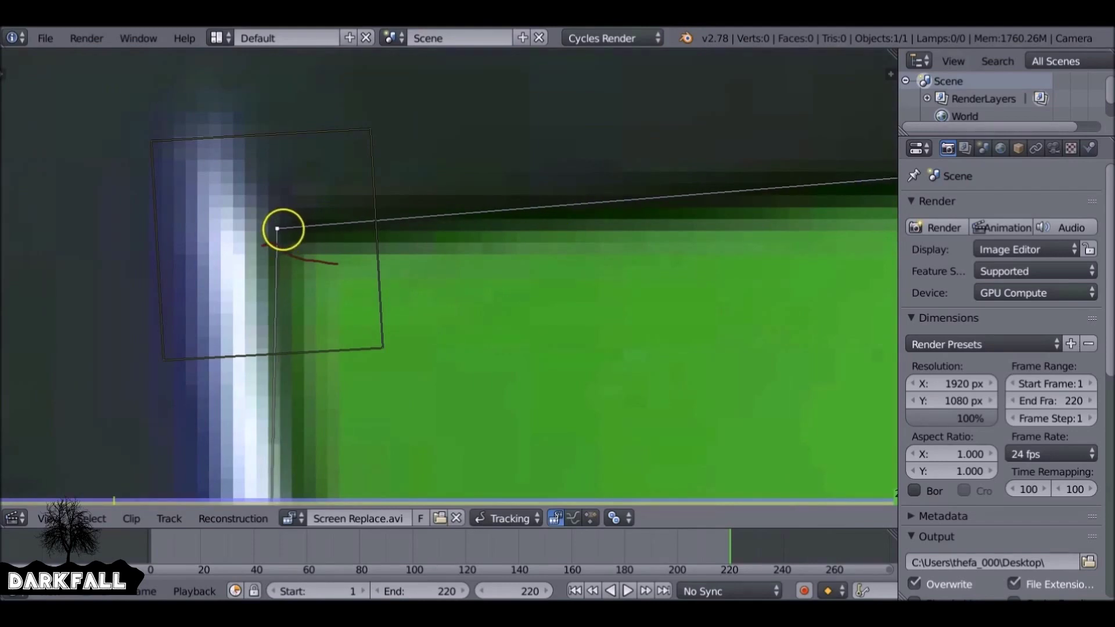
Place the plane track's lower-left corner precisely on the green screen's lower-left corner.
scroll(388, 273, "down", 6)
middle_click_drag(488, 408, 367, 244)
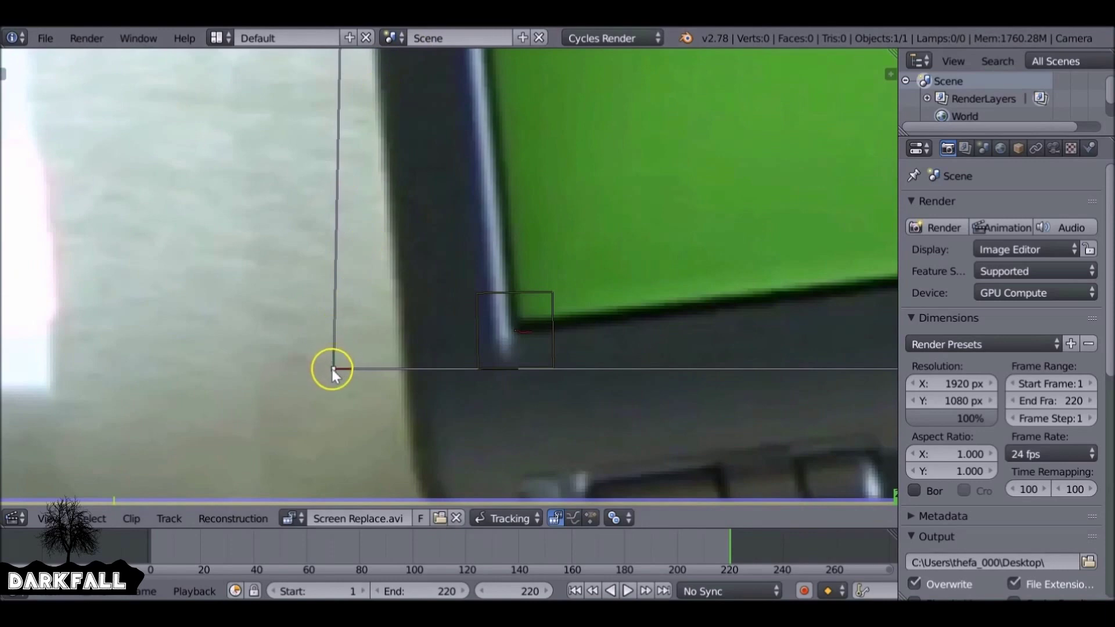
left_click_drag(333, 369, 518, 328)
scroll(526, 262, "up", 4)
middle_click_drag(581, 401, 312, 337)
scroll(307, 368, "up", 3)
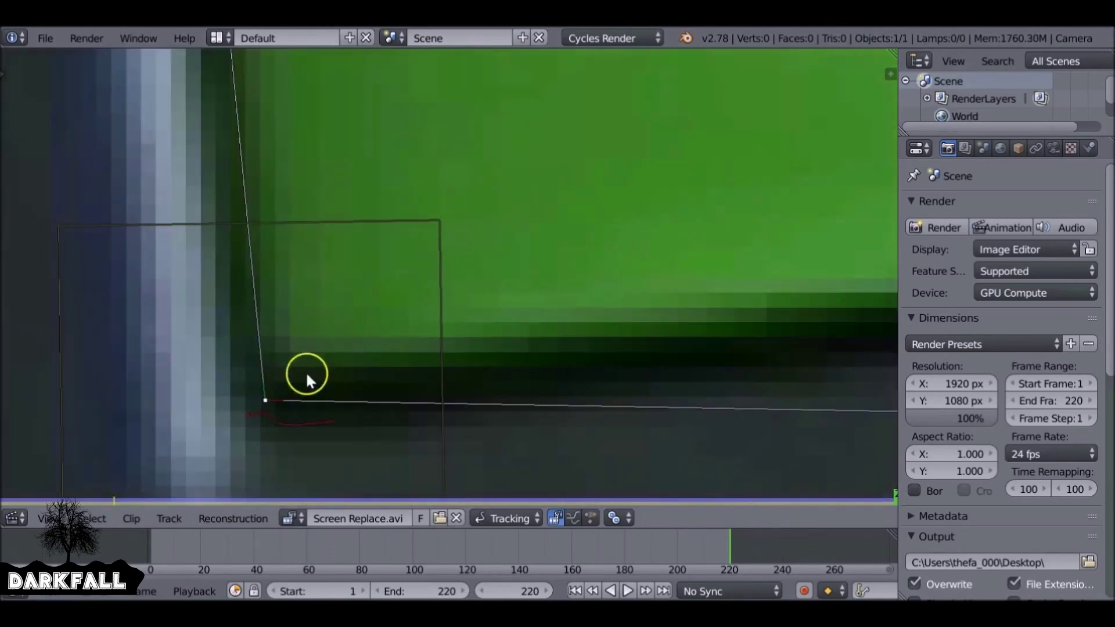
left_click_drag(265, 400, 249, 420)
Fit the plane track's right-side corners to the green screen's right corners and return to frame 1.
scroll(249, 420, "down", 10)
middle_click_drag(683, 345, 663, 350)
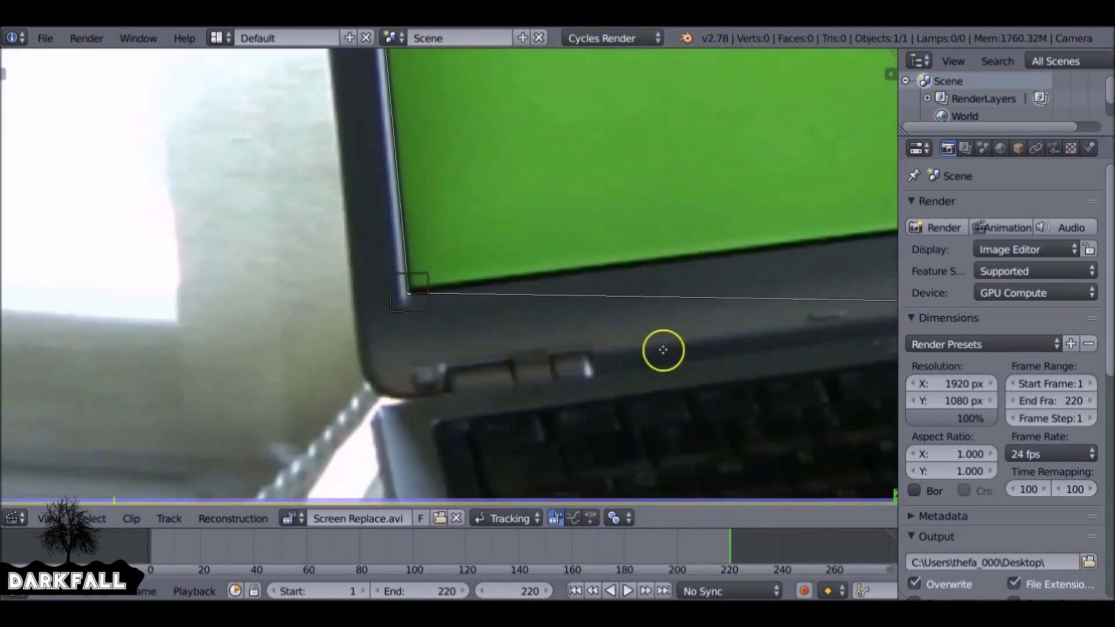
scroll(663, 350, "down", 4)
scroll(465, 320, "up", 8)
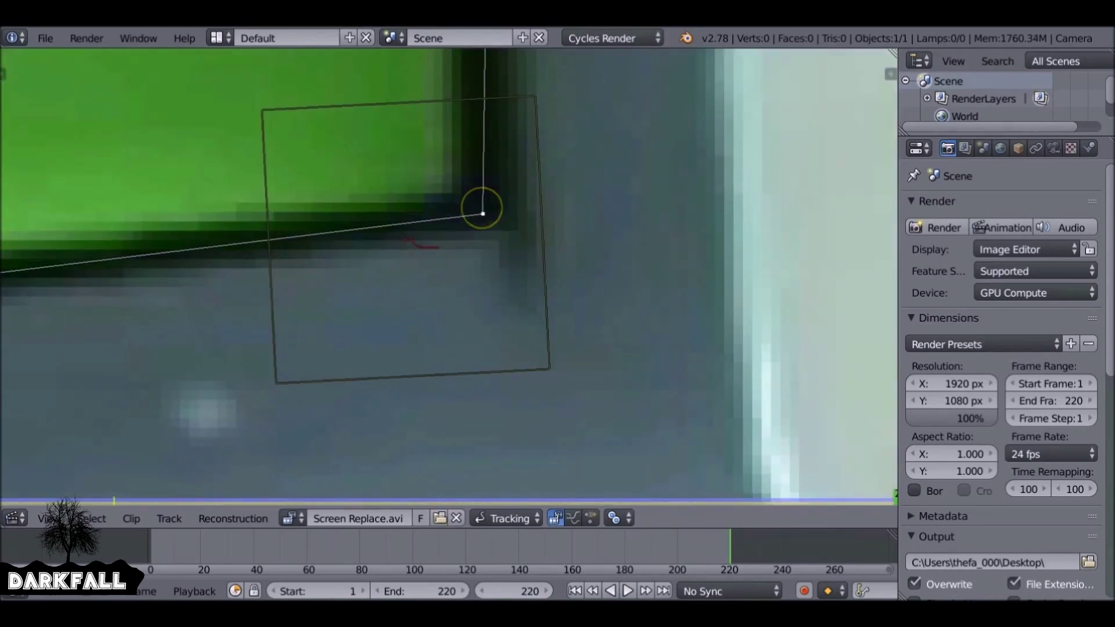
left_click(575, 590)
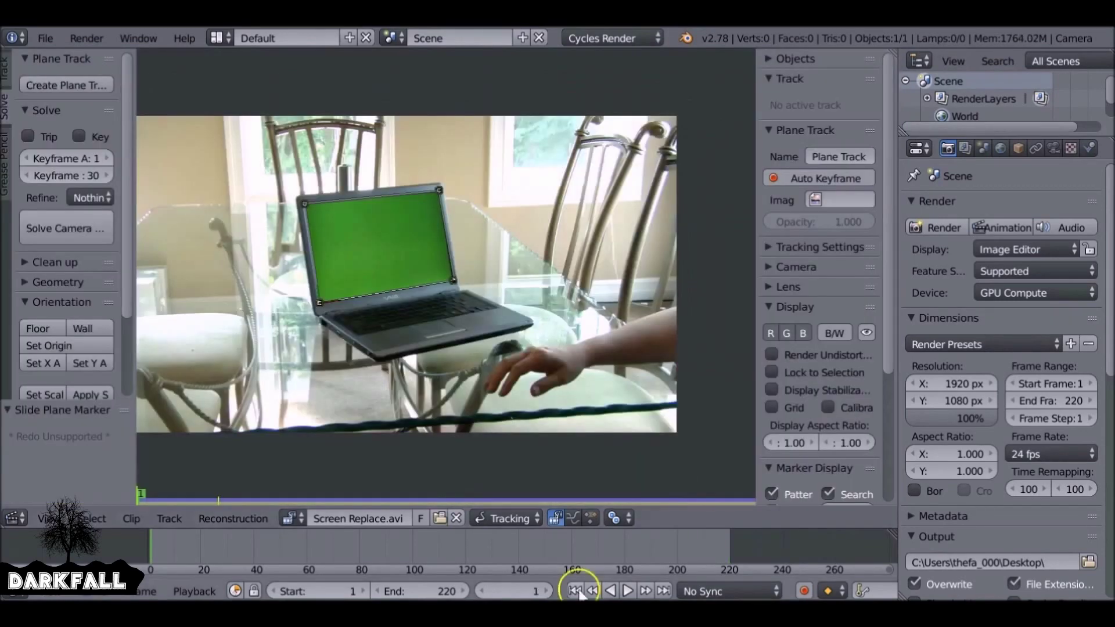
Change the clip editor to the Node Editor's compositing nodes with Backdrop enabled, and move the Render Layers node farther from the Composite node.
left_click(14, 518)
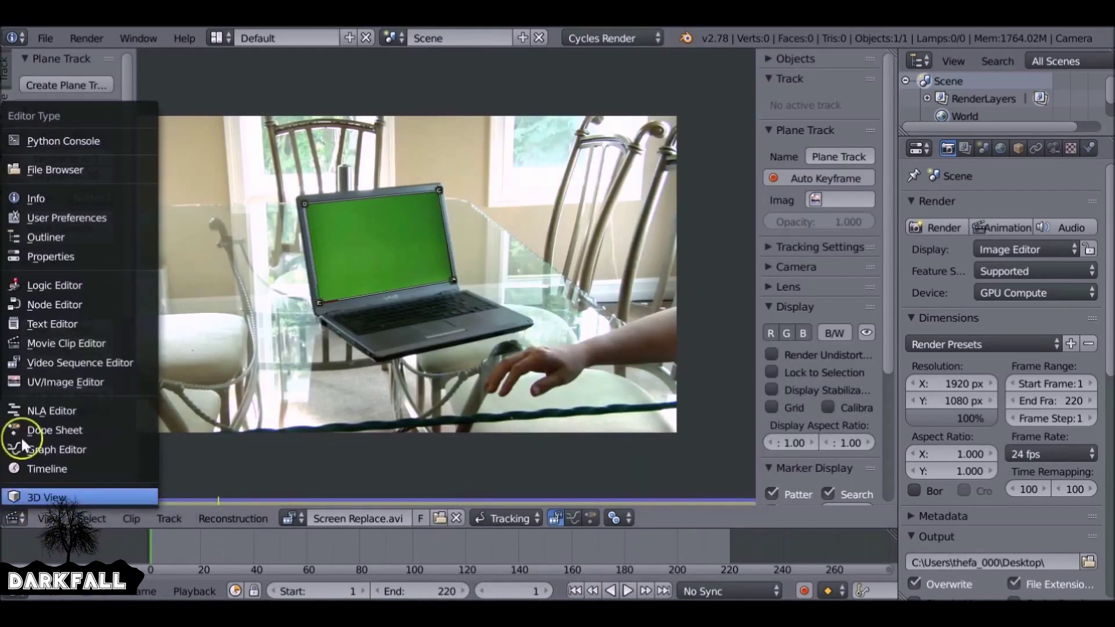
left_click(51, 301)
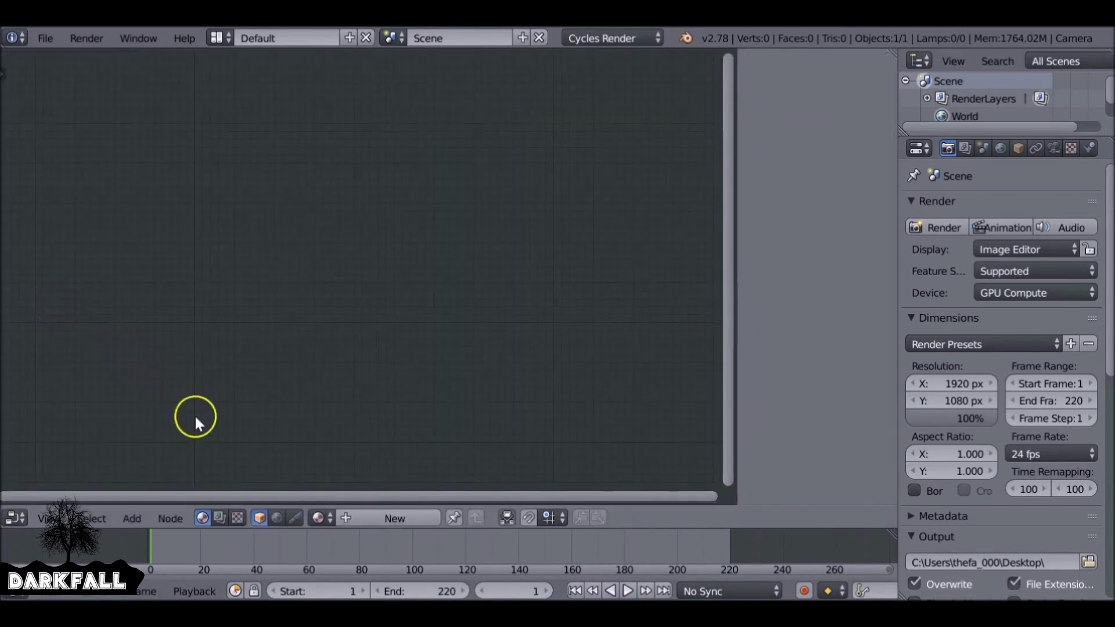
left_click(218, 518)
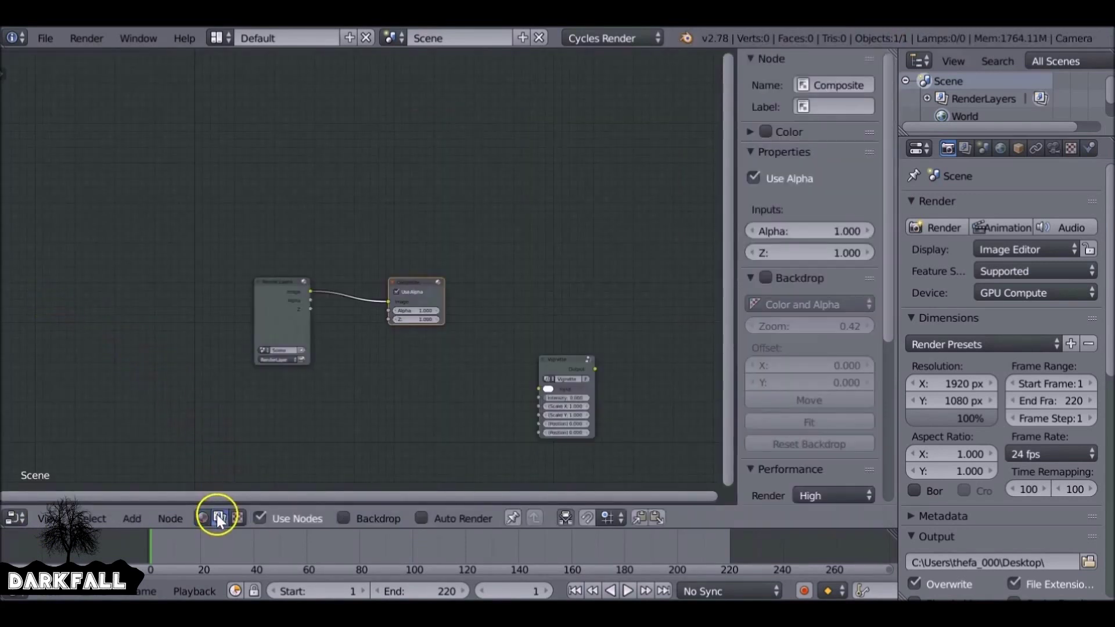
left_click(354, 515)
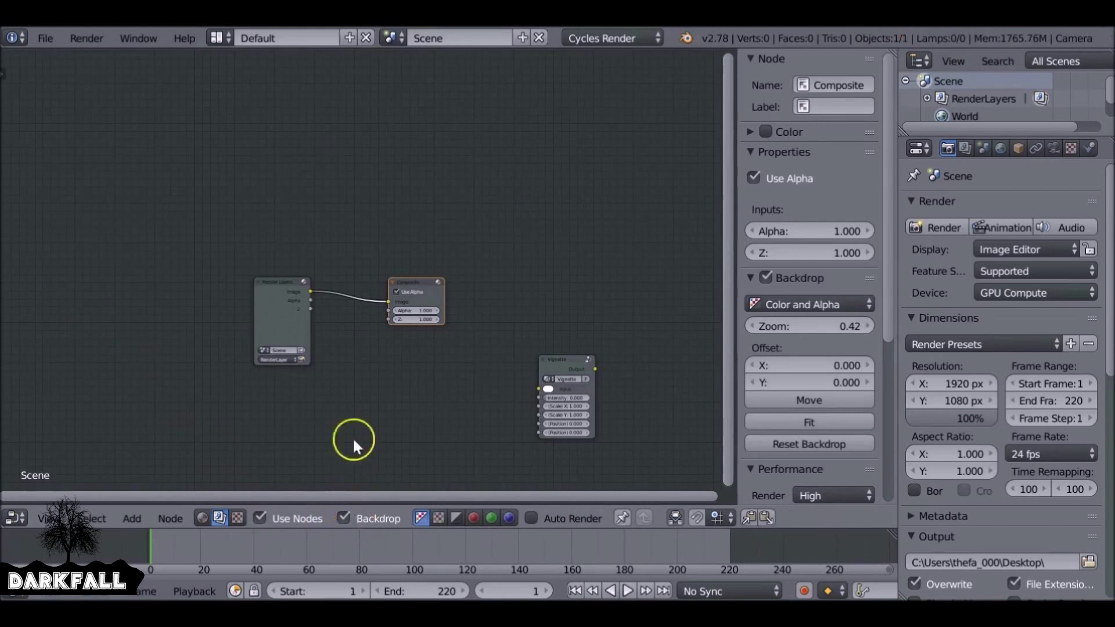
left_click_drag(271, 310, 184, 271)
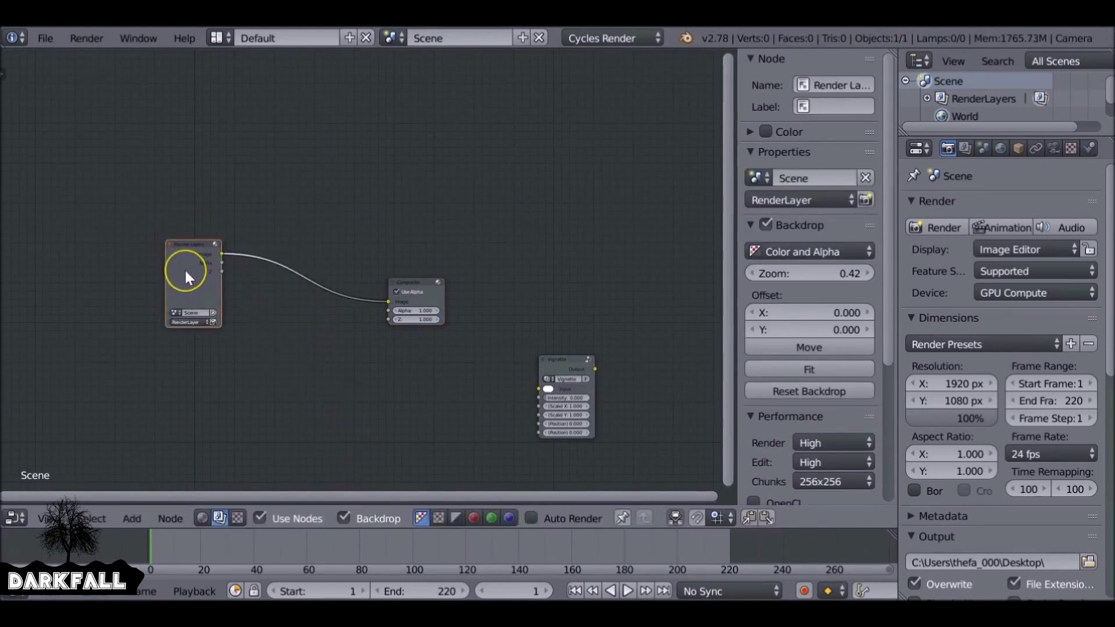
Switch the Render Layers node to a Movie Clip input node.
key("shift+s")
mouse_move(186, 270)
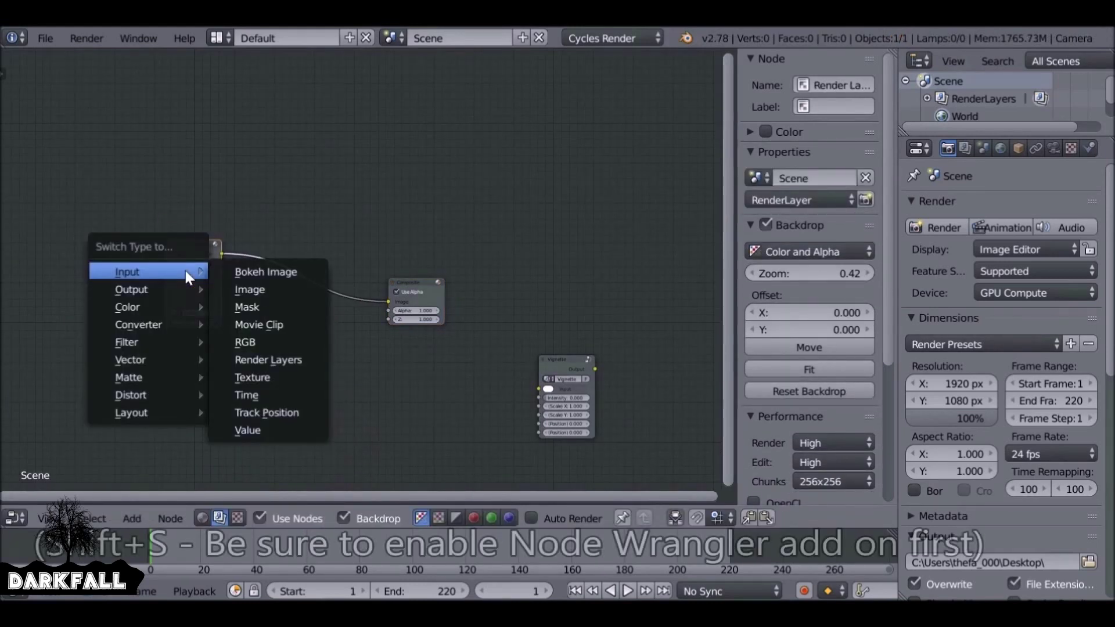
left_click(281, 325)
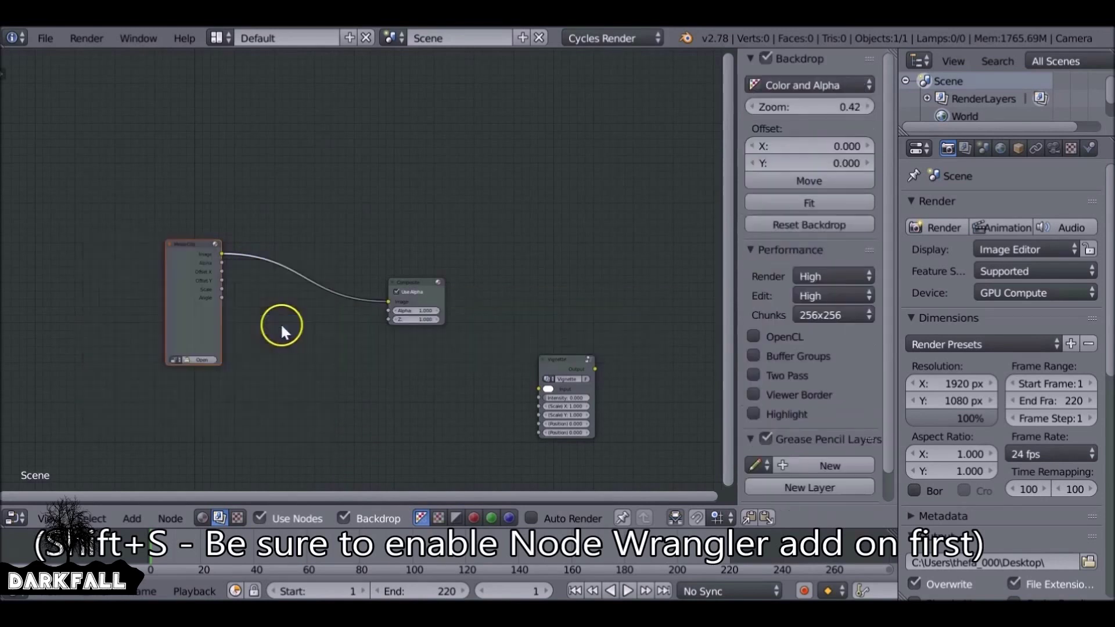
Connect the Movie Clip node to a Viewer node and move the Viewer, Composite and Vignette nodes out of the way.
left_click(174, 274, "ctrl+shift")
left_click_drag(289, 141, 700, 181)
left_click_drag(415, 284, 718, 229)
left_click_drag(560, 361, 536, 306)
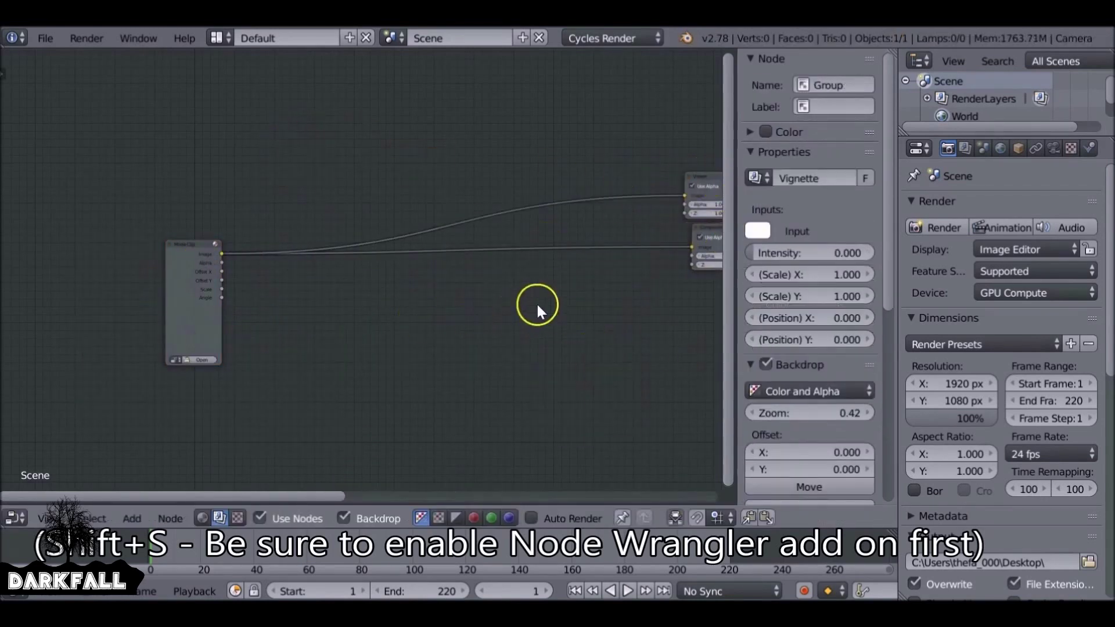
Load Screen Replace.avi into the Movie Clip node and place the node at the backdrop's upper-left corner.
left_click(177, 359)
left_click(186, 379)
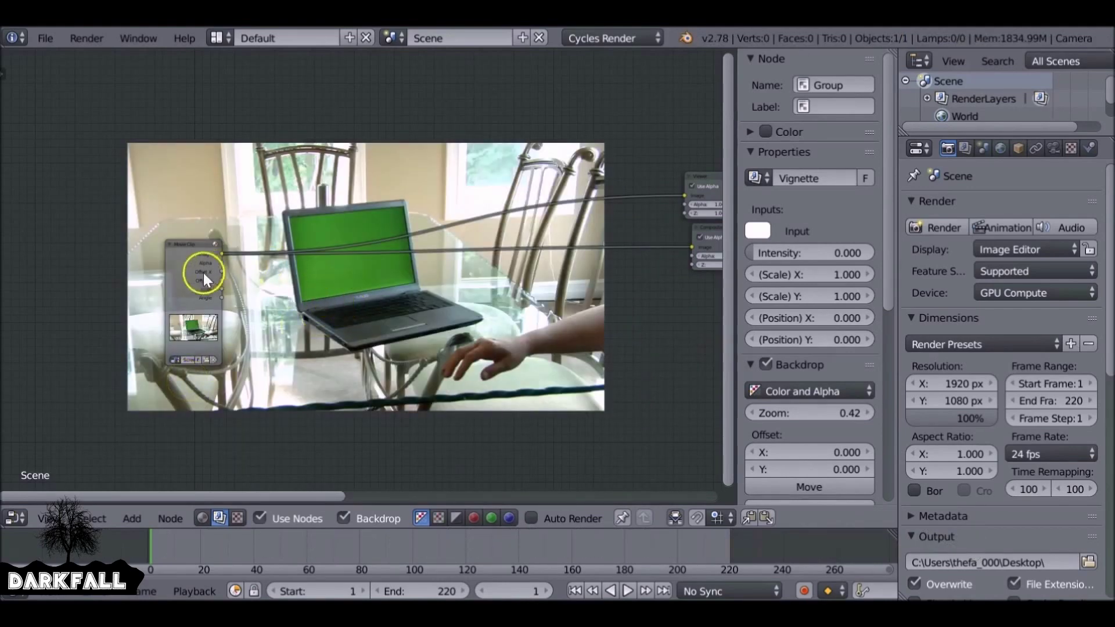
left_click_drag(175, 247, 126, 160)
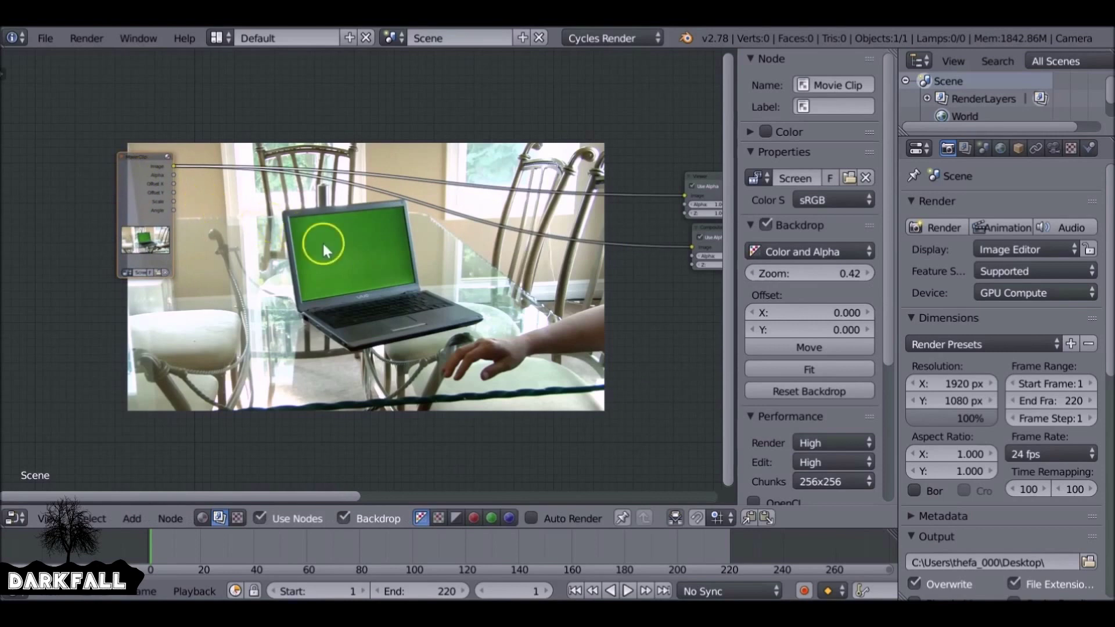
Add a Plane Track Deform node and place it below and beside the Movie Clip node.
key("shift+a")
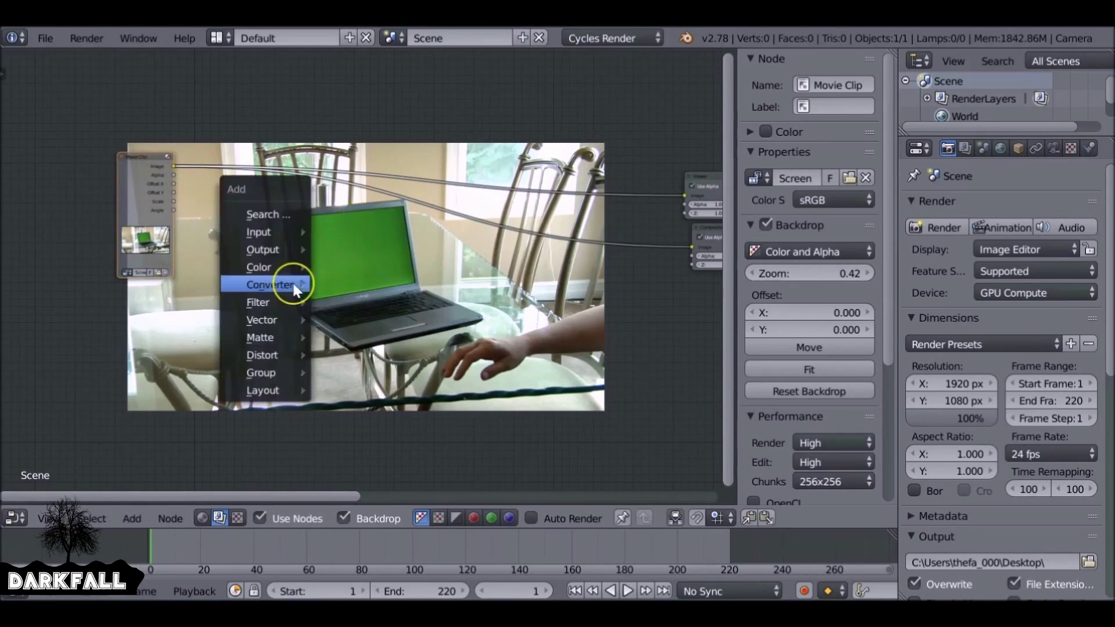
mouse_move(275, 353)
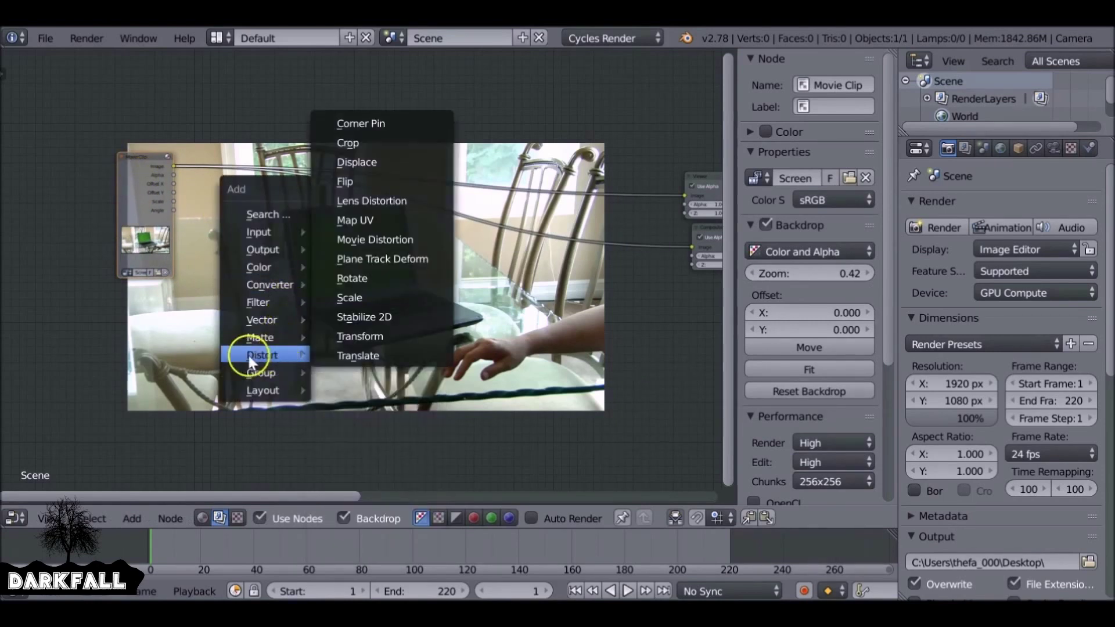
left_click(406, 259)
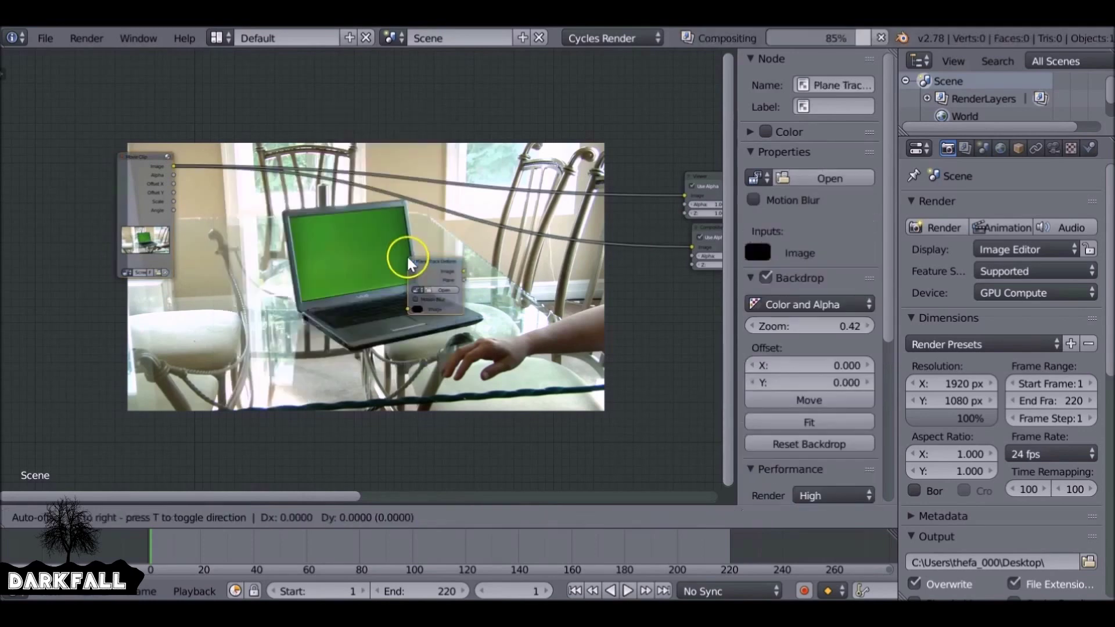
left_click(287, 291)
Set the Plane Track Deform node to the Screen Replace.avi clip, the Camera object and the Plane Track track.
scroll(286, 291, "up", 5)
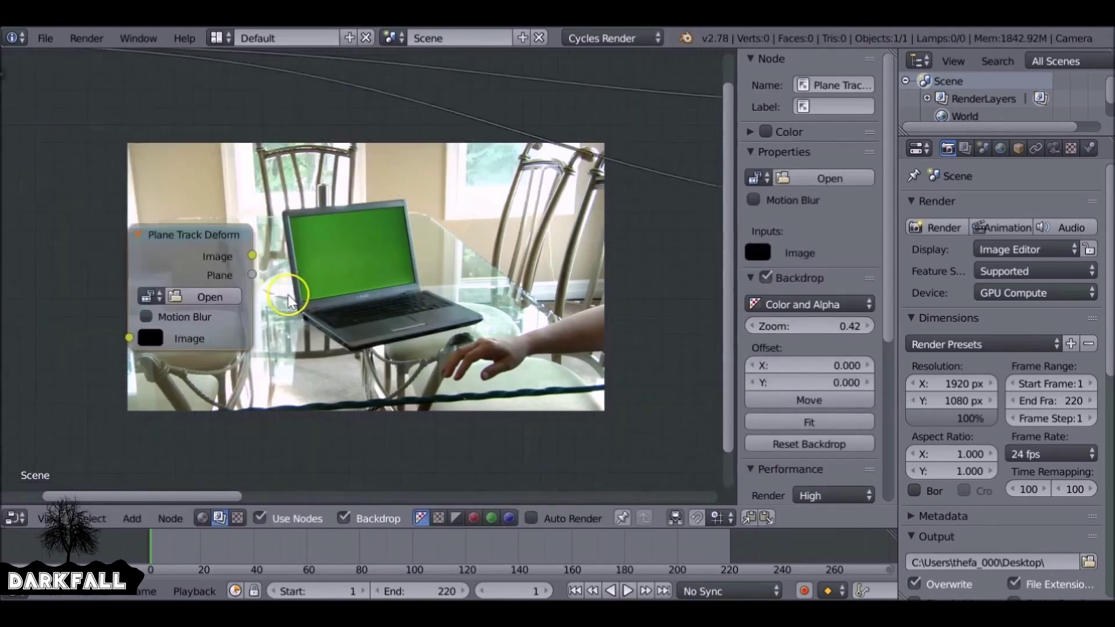
left_click(225, 280)
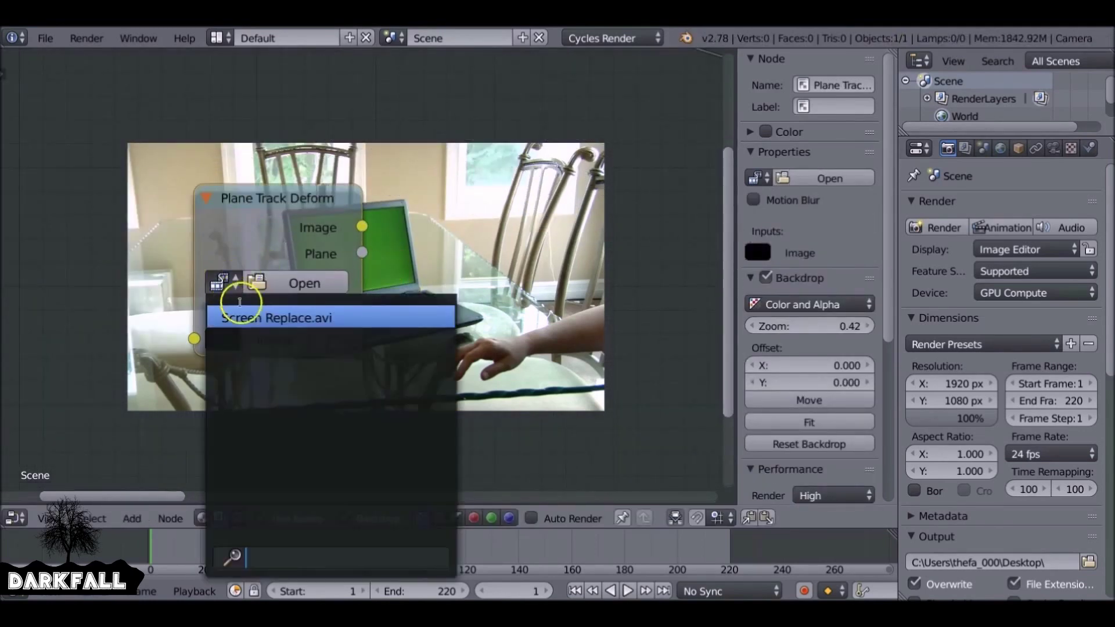
left_click(298, 318)
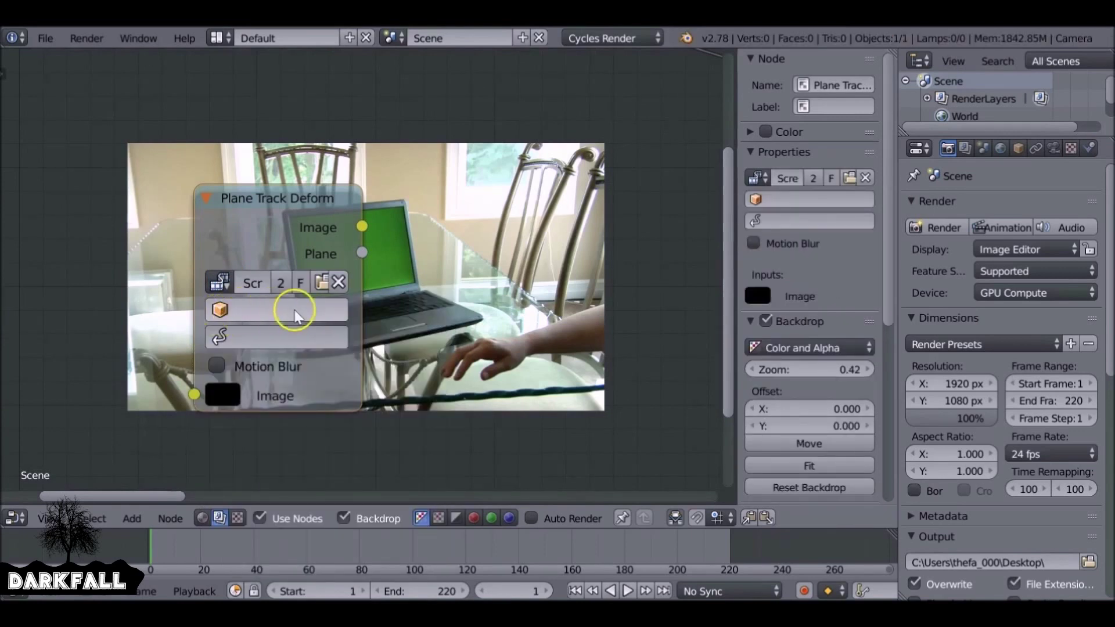
left_click(296, 310)
left_click(257, 341)
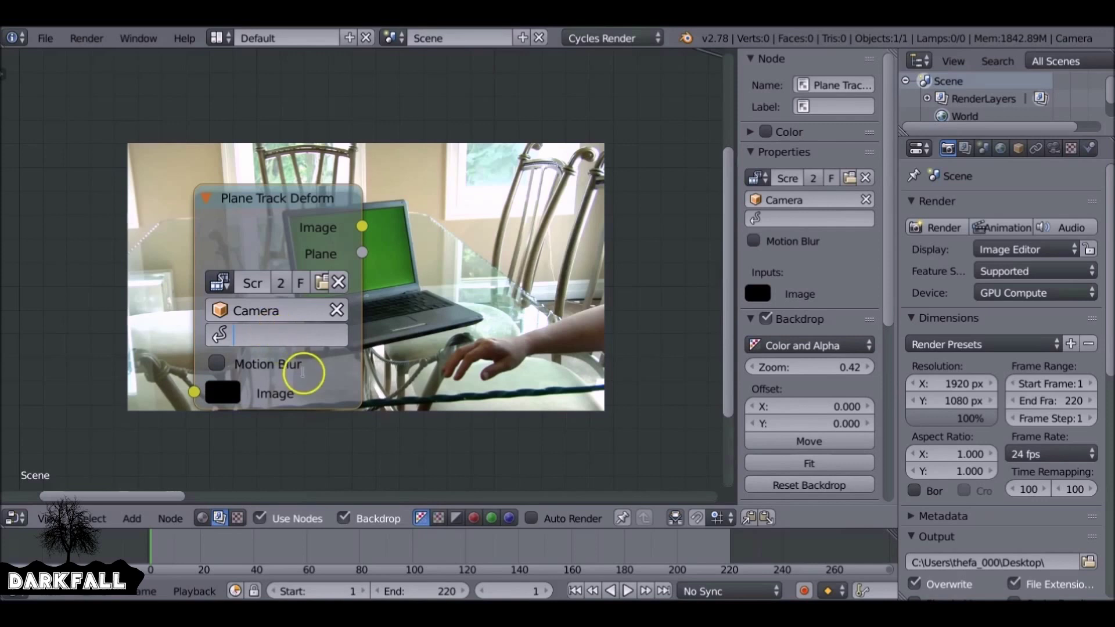
left_click(304, 337)
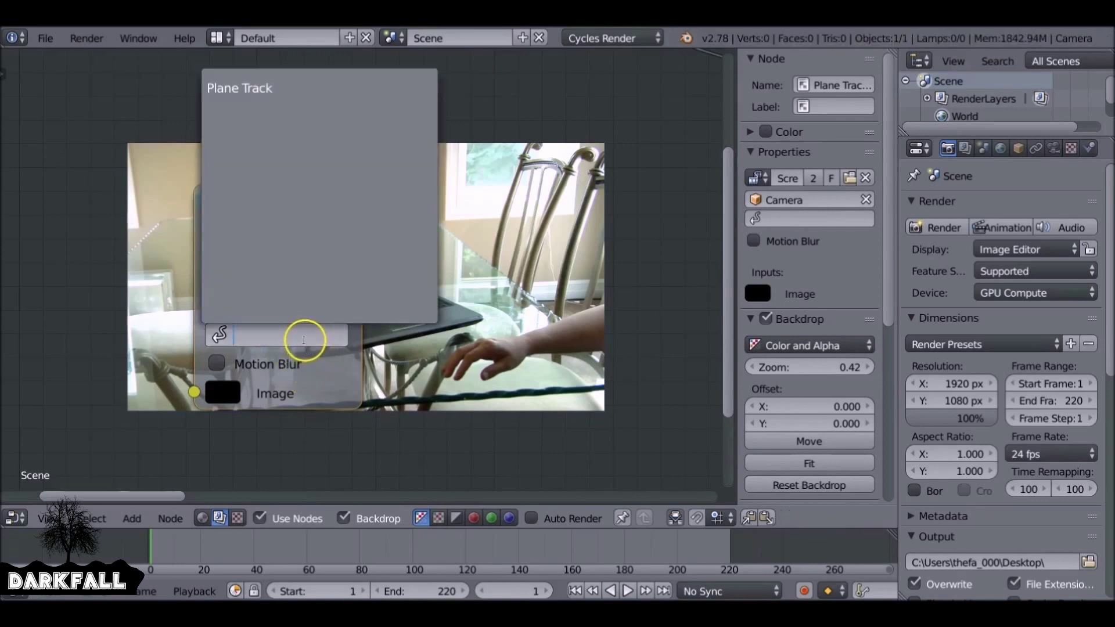
left_click(244, 88)
Insert a Mix node between the Movie Clip and Composite nodes and feed the Plane Track Deform image into its second image input.
scroll(319, 270, "down", 3)
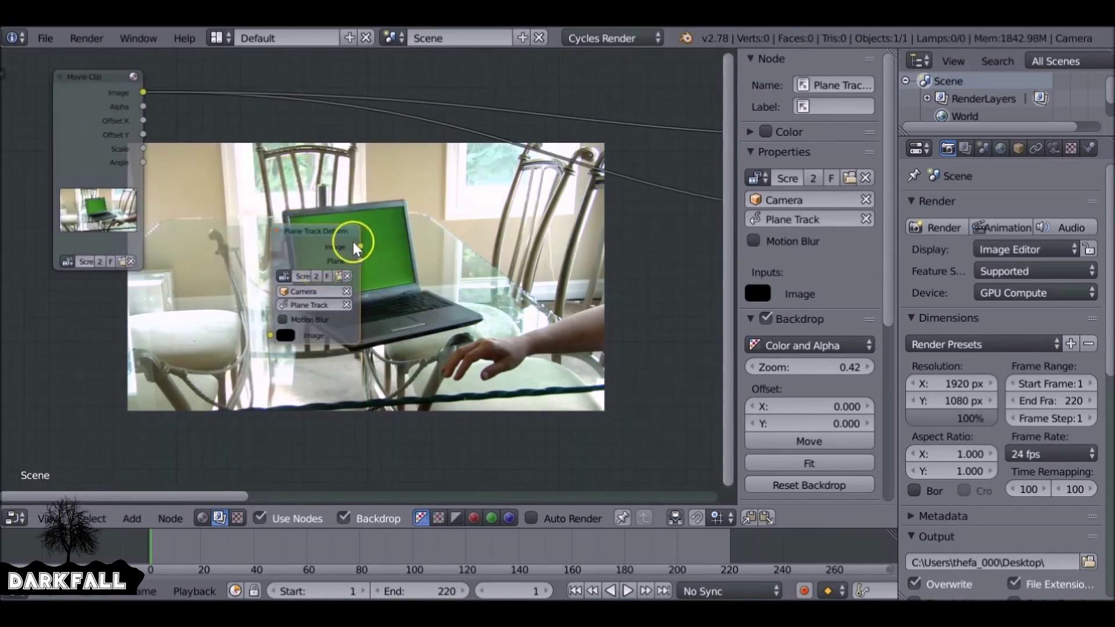
key("shift+a")
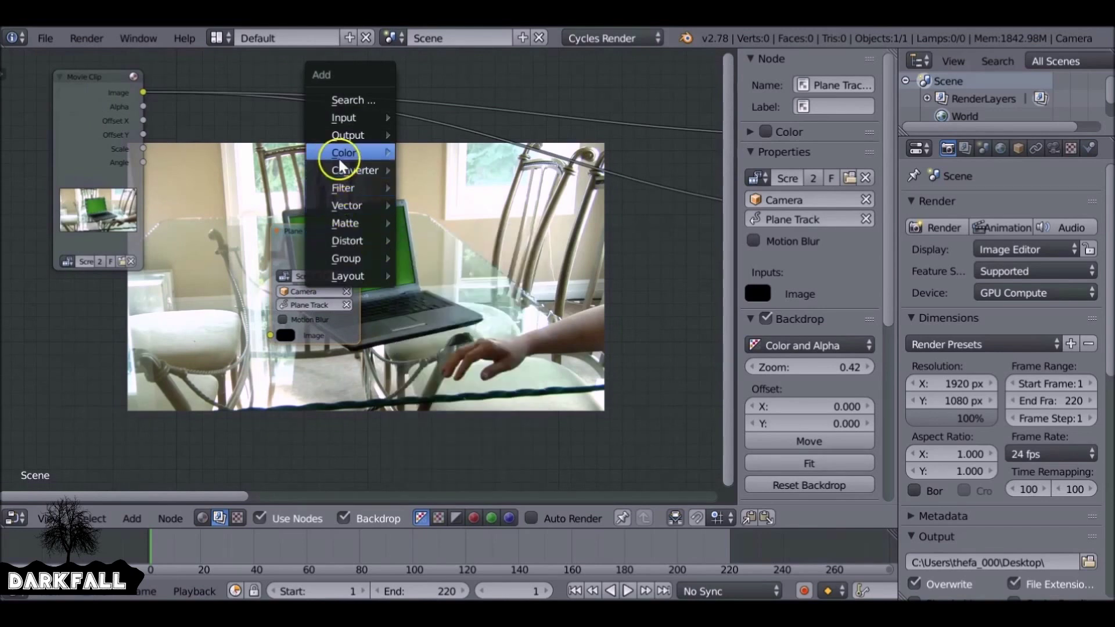
mouse_move(350, 161)
left_click(430, 307)
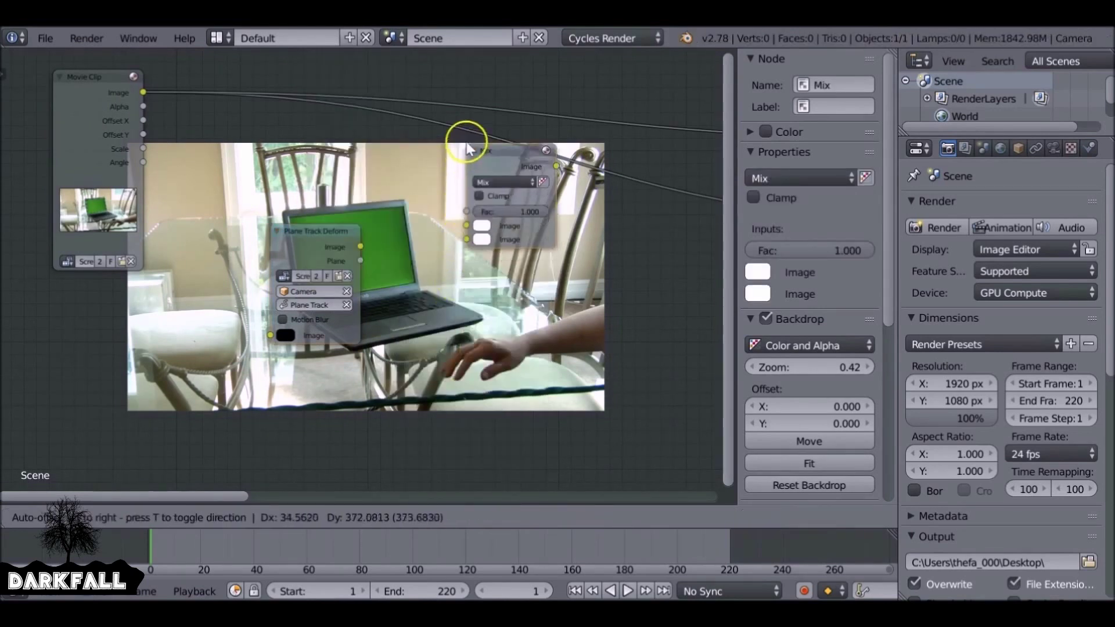
left_click(475, 119)
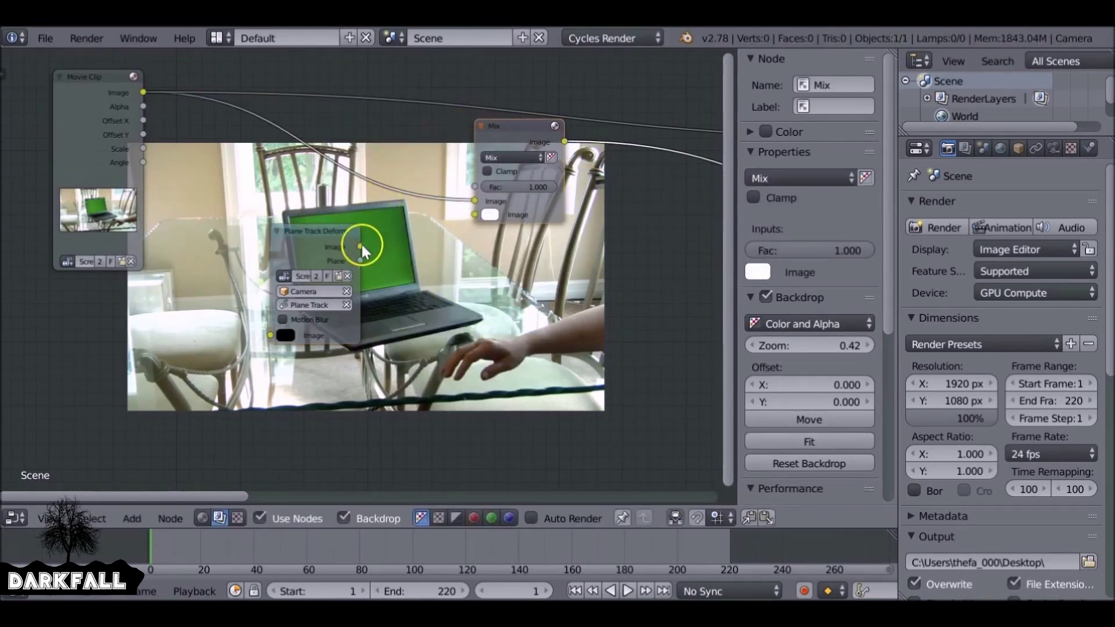
left_click_drag(361, 246, 475, 215)
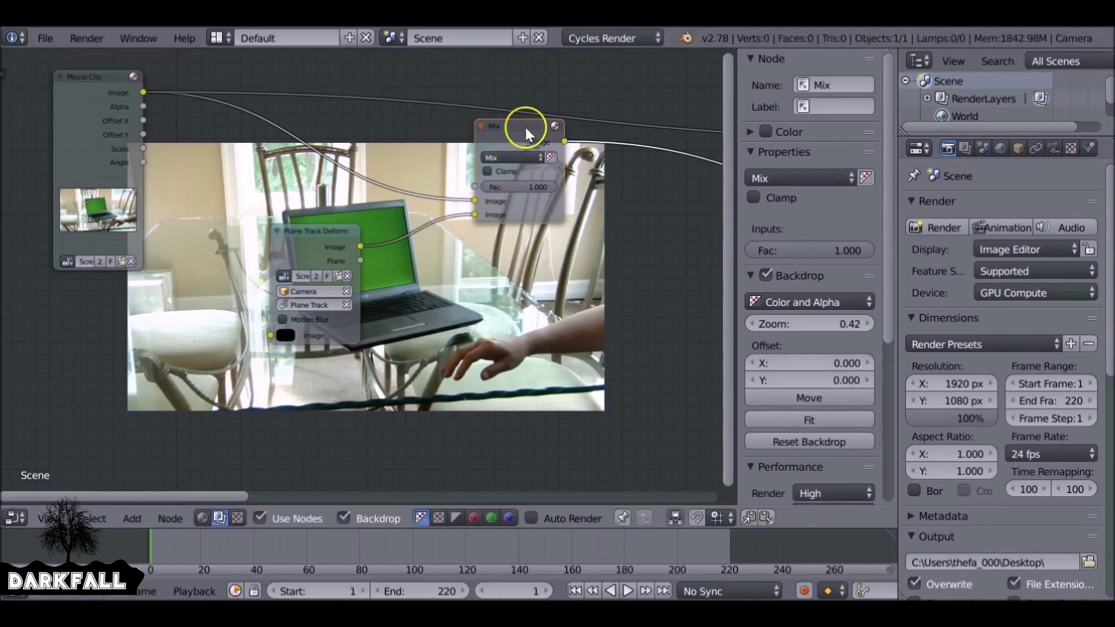
Show the Mix node's output in the Viewer with its alpha enabled, and scrub to about frame 140 before returning to frame 1.
middle_click_drag(524, 124, 451, 131)
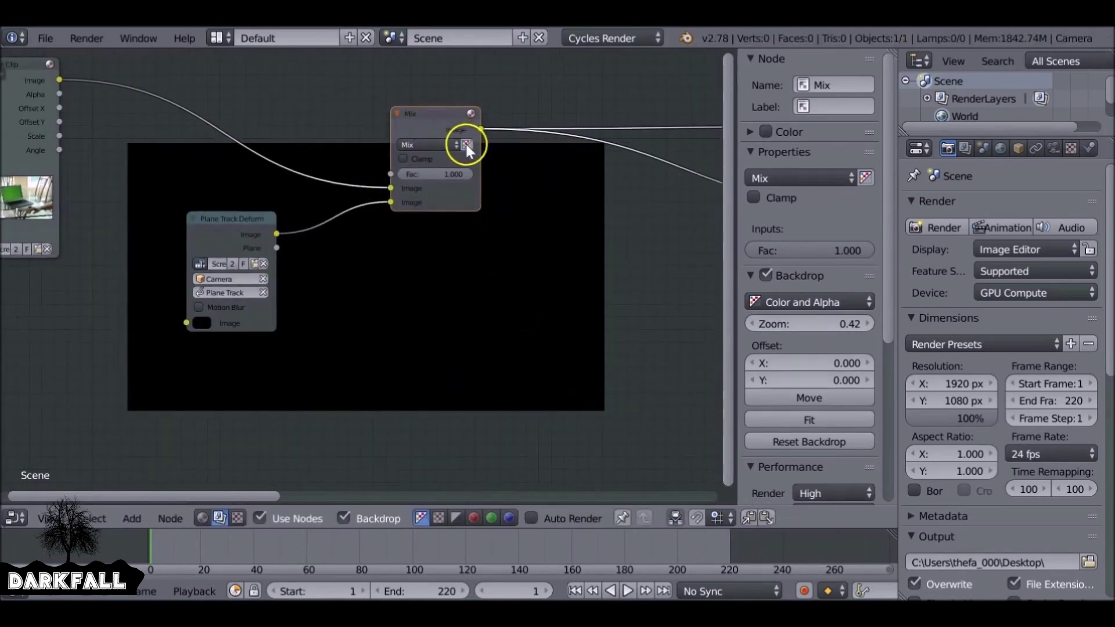
left_click(467, 145)
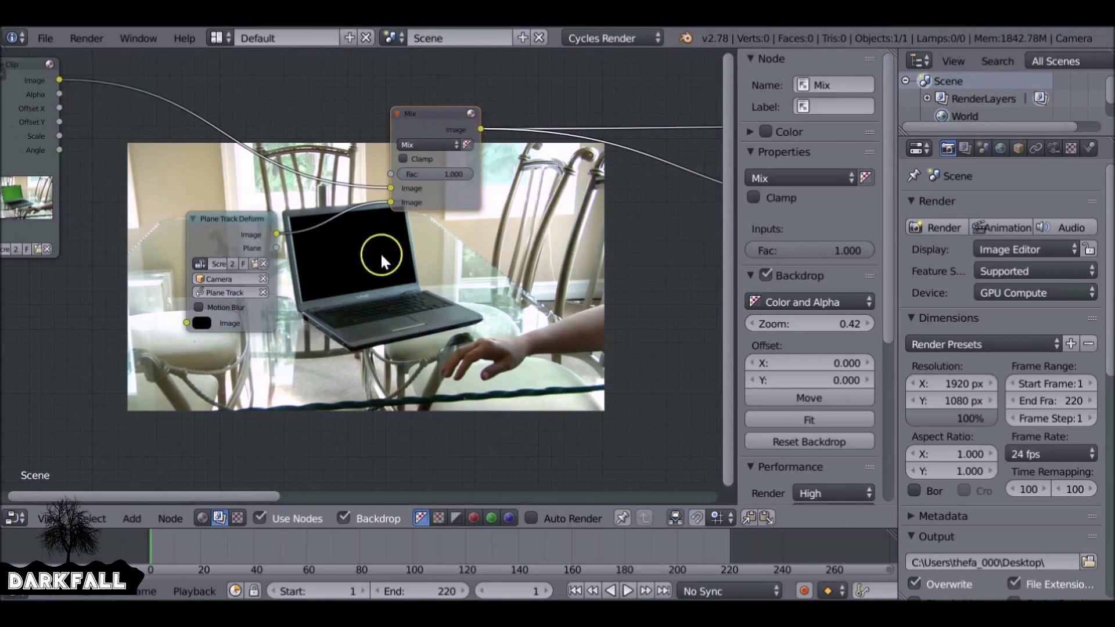
left_click_drag(242, 536, 520, 539)
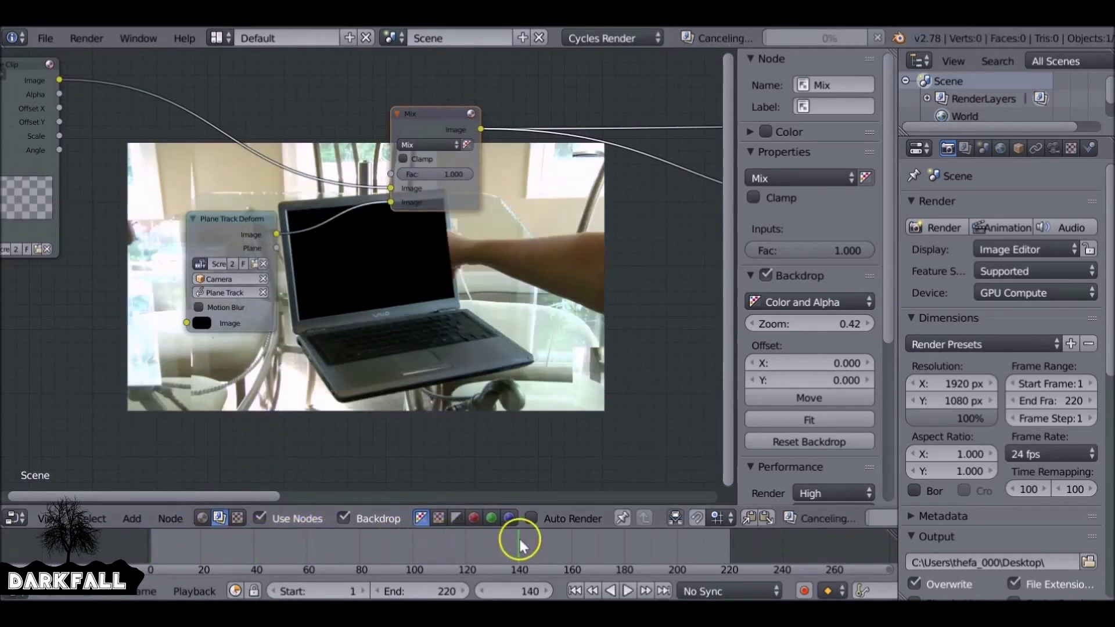
left_click(575, 590)
Try Motion Blur on the Plane Track Deform node with a shutter of 0.800, and turn it off again.
scroll(203, 324, "up", 4)
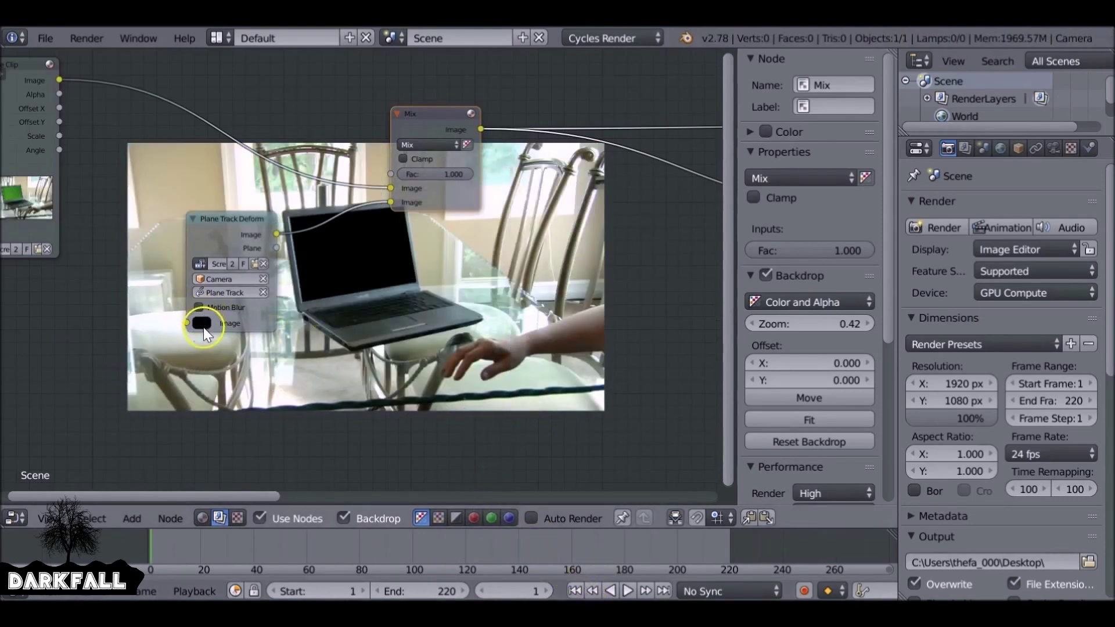
left_click(252, 268)
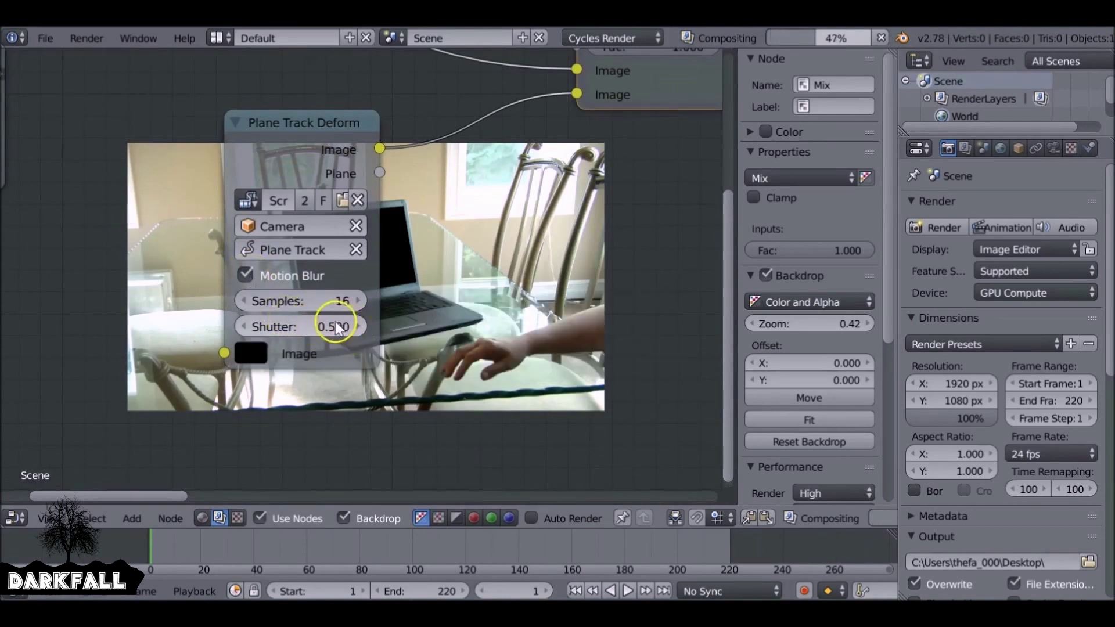
left_click(355, 326)
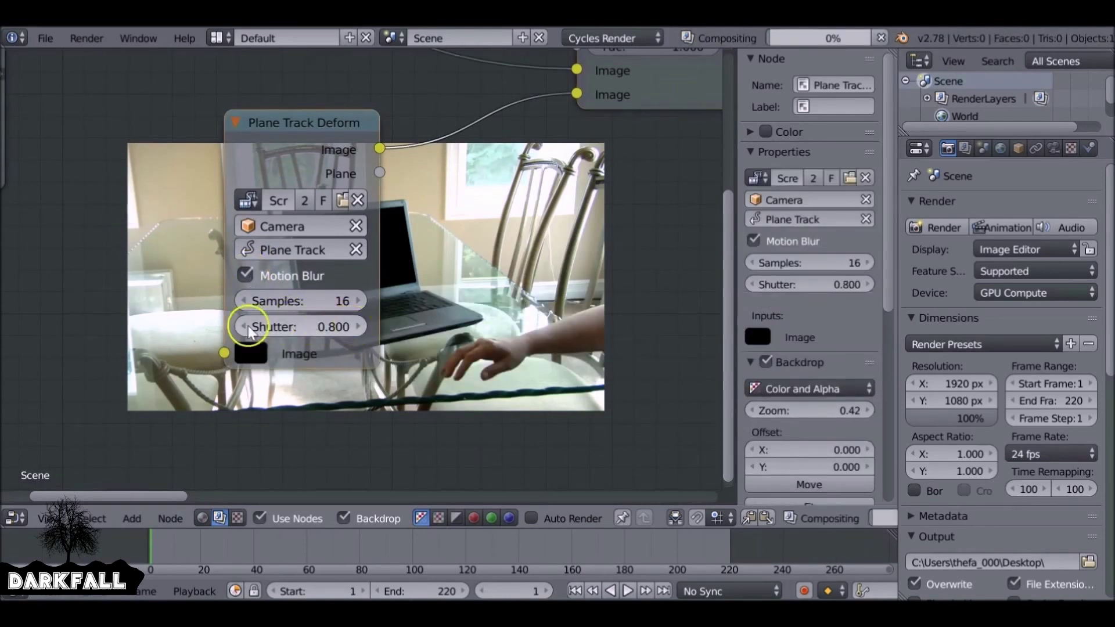
left_click(245, 274)
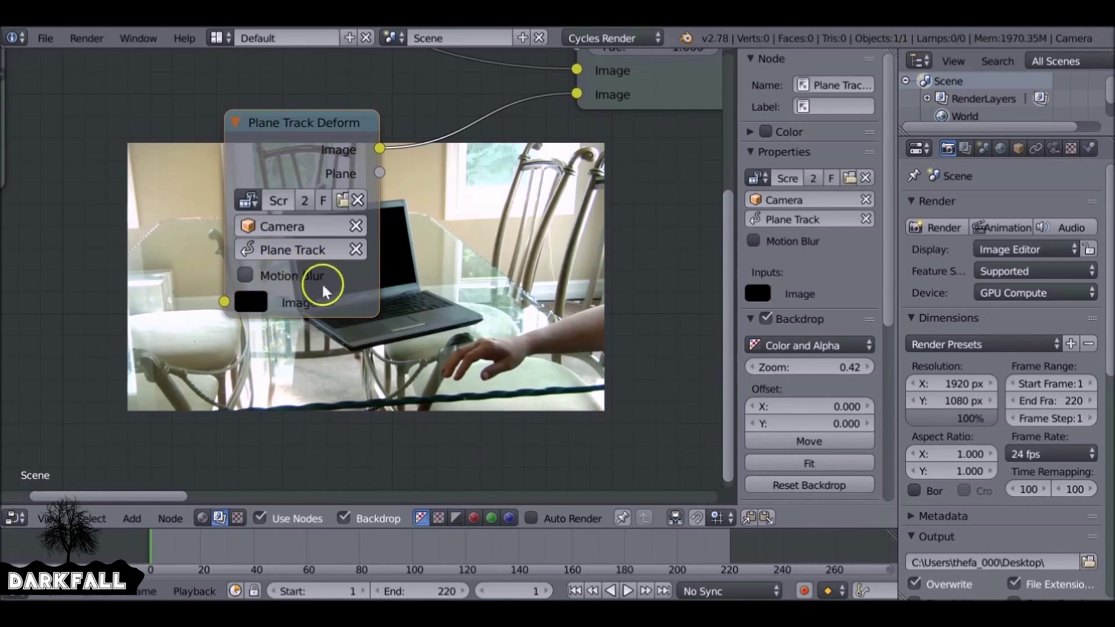
Add an Image node below the Movie Clip node and connect its image output to the Plane Track Deform image input.
key("Home")
key("shift+a")
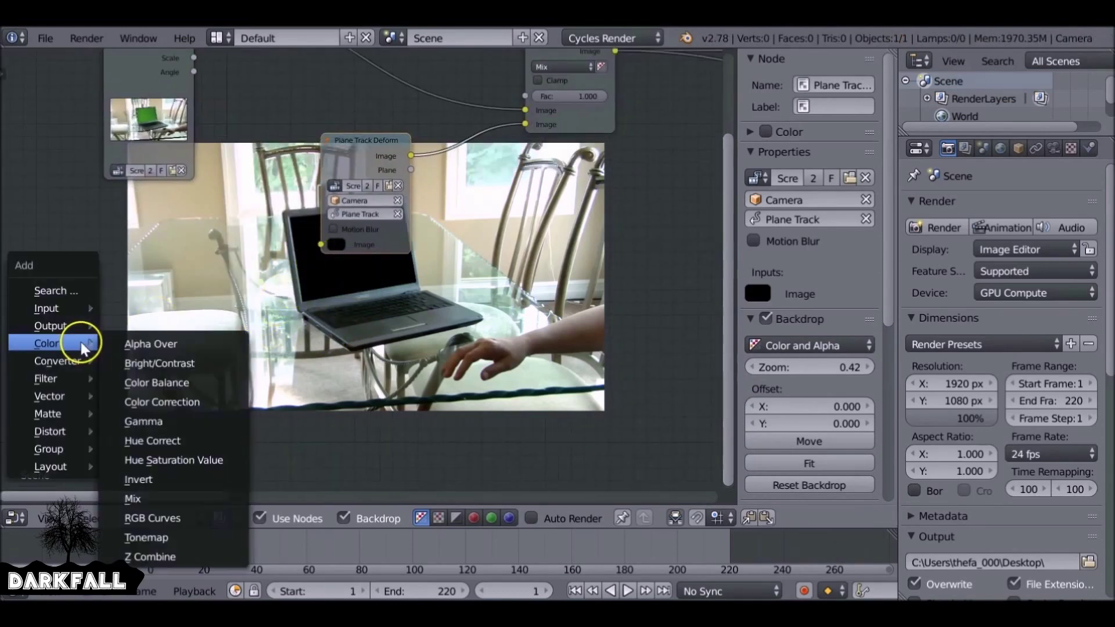
mouse_move(68, 313)
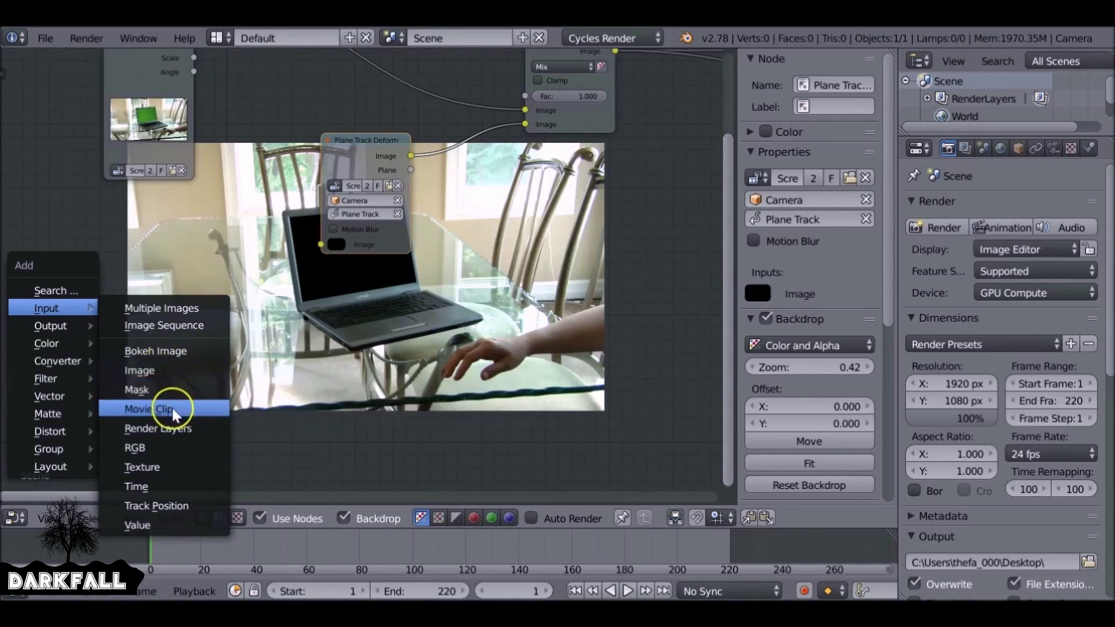
left_click(170, 373)
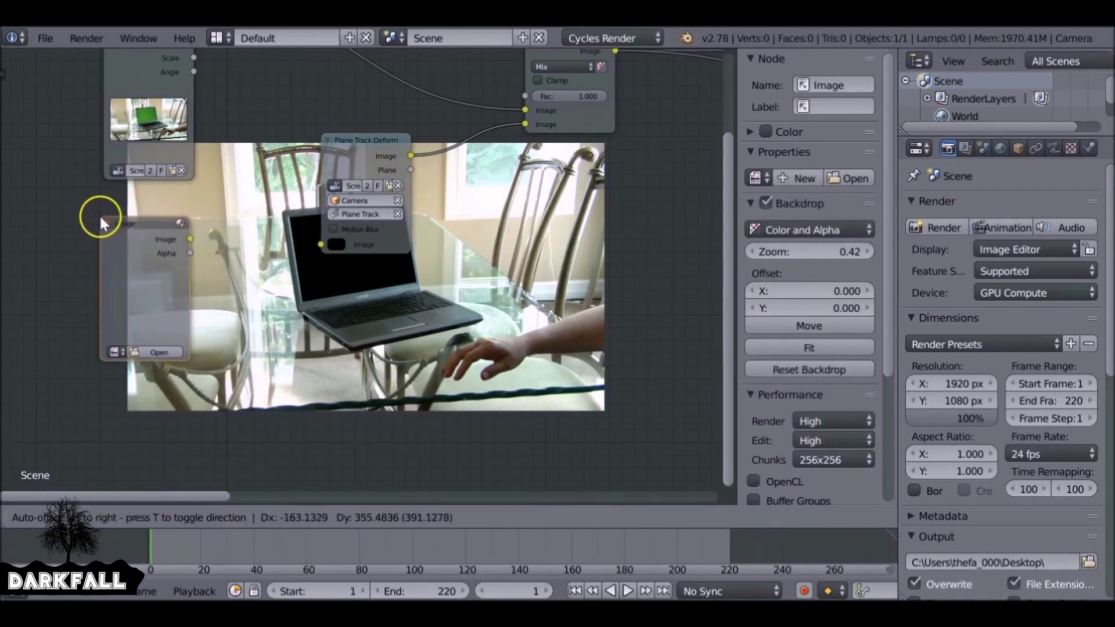
left_click_drag(189, 241, 320, 244)
left_click_drag(191, 238, 320, 245)
Load Mutant Clip.mp4 from the Screen Replacement folder into the new Image node.
left_click(158, 352)
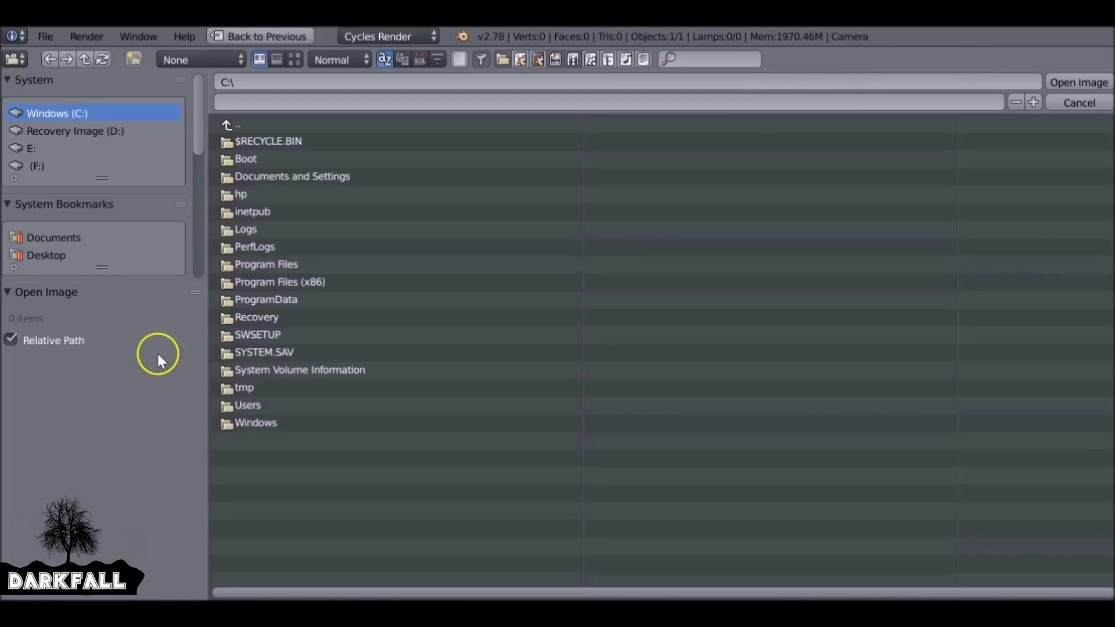
left_click(46, 255)
left_click(642, 321)
scroll(111, 258, "down", 3)
left_click(74, 252)
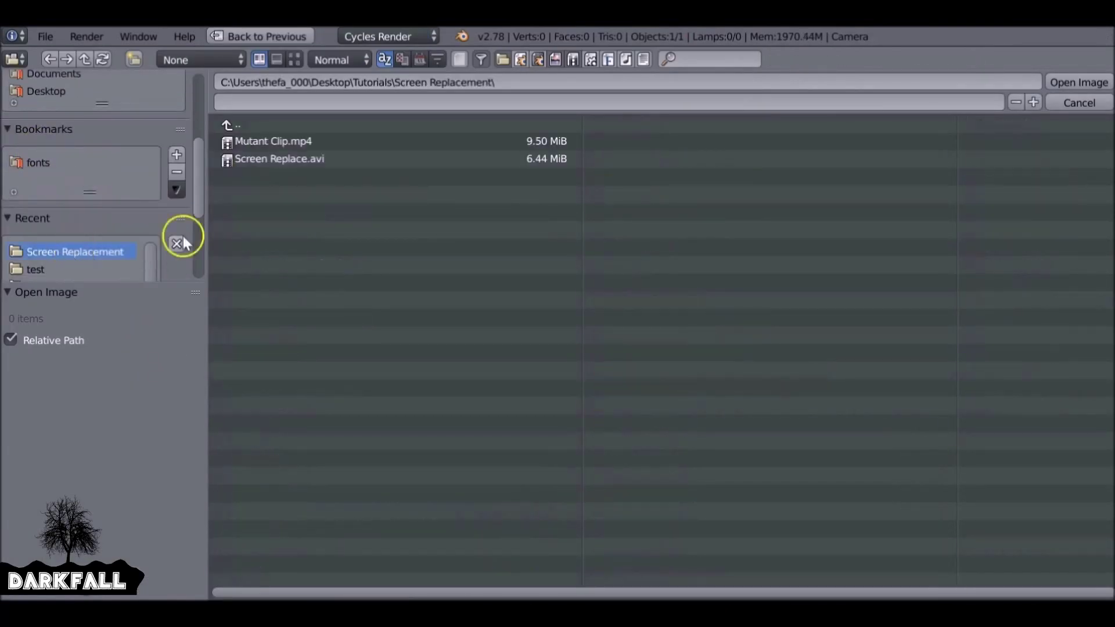
left_click(293, 165)
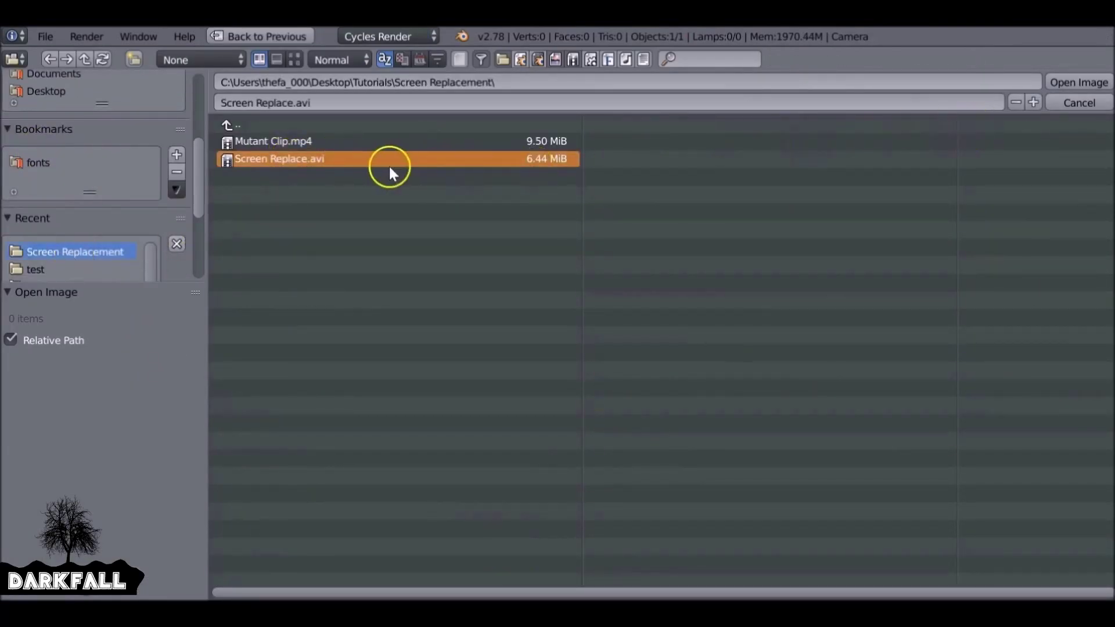
left_click(305, 141)
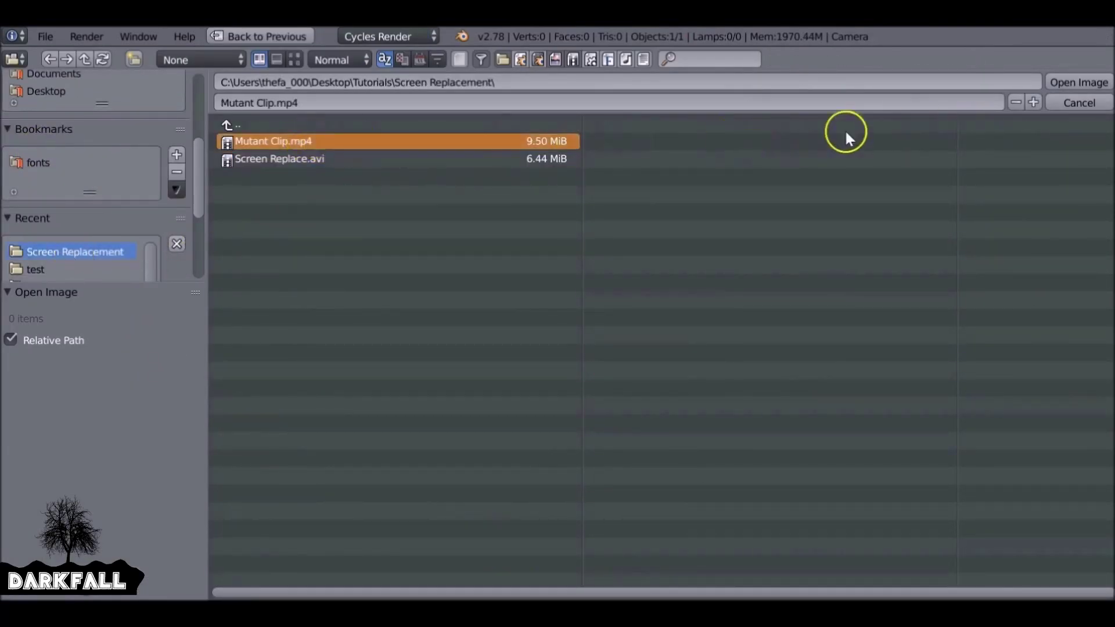
left_click(1064, 83)
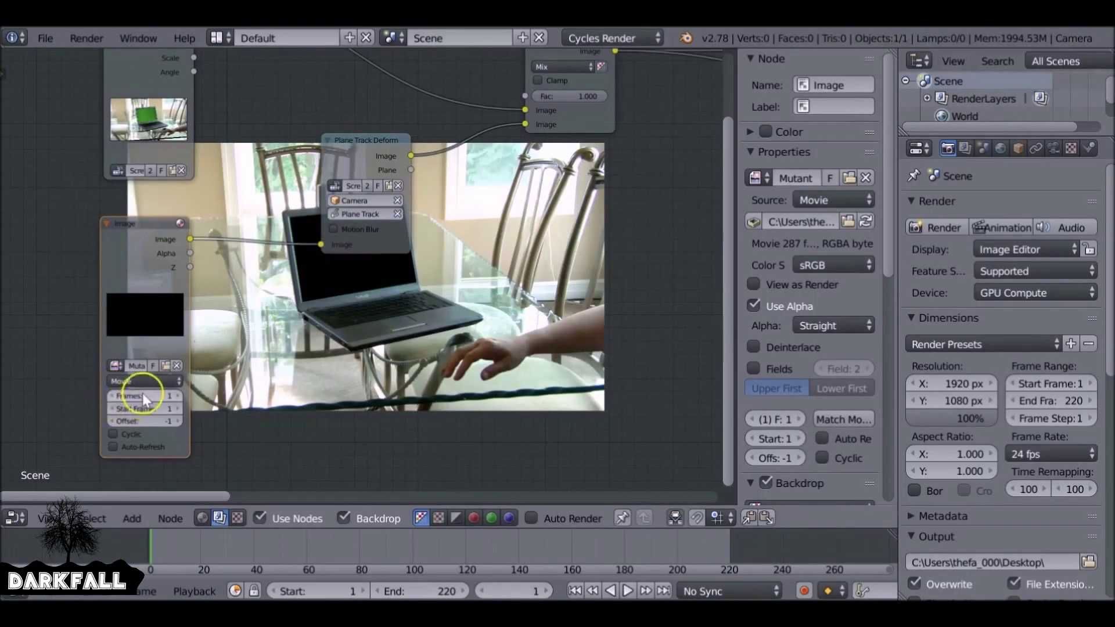
Set the Mutant Clip Image node's frame count to 500.
middle_click_drag(162, 359, 244, 270)
scroll(238, 272, "up", 5)
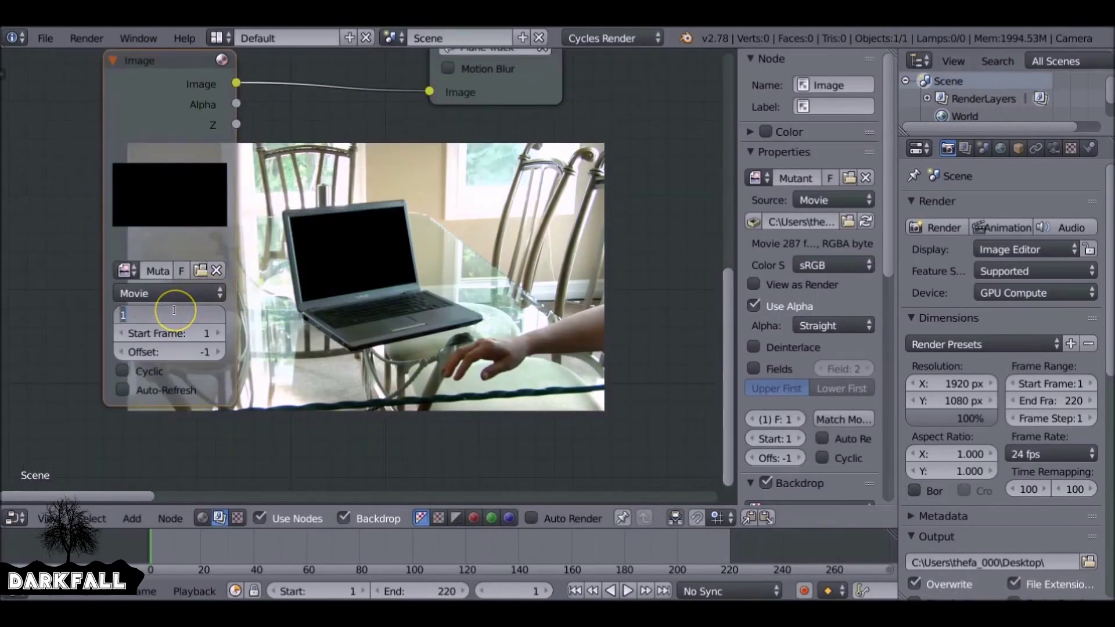
type("00")
key("Return")
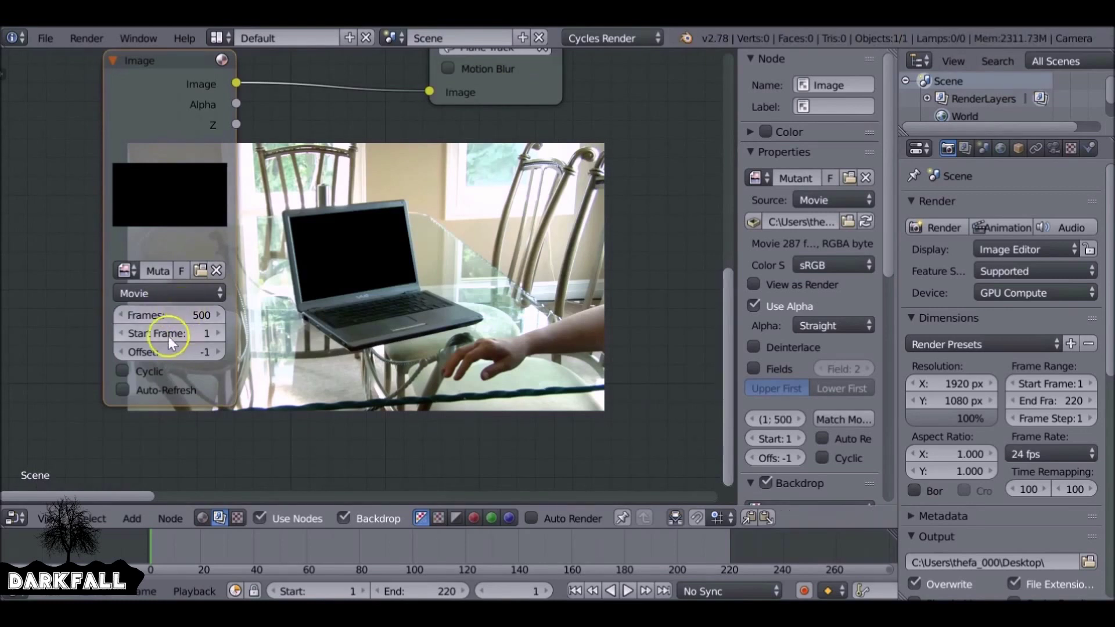
Set the Mutant Clip Image node's offset to 50 and check the composite at the start and near the end of the timeline.
left_click(172, 348)
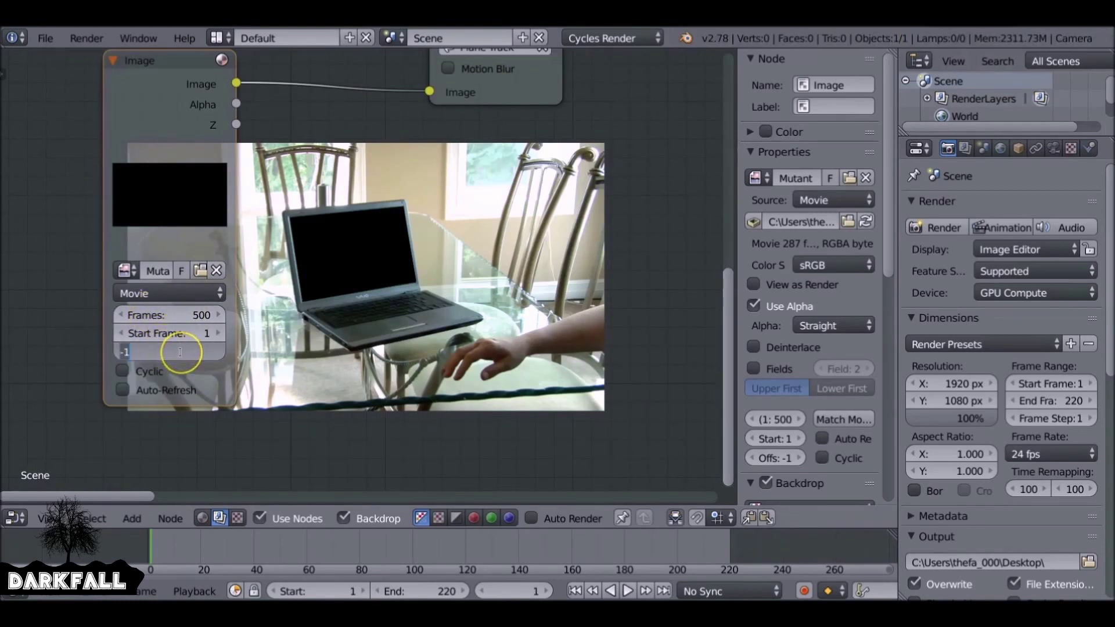
key("Return")
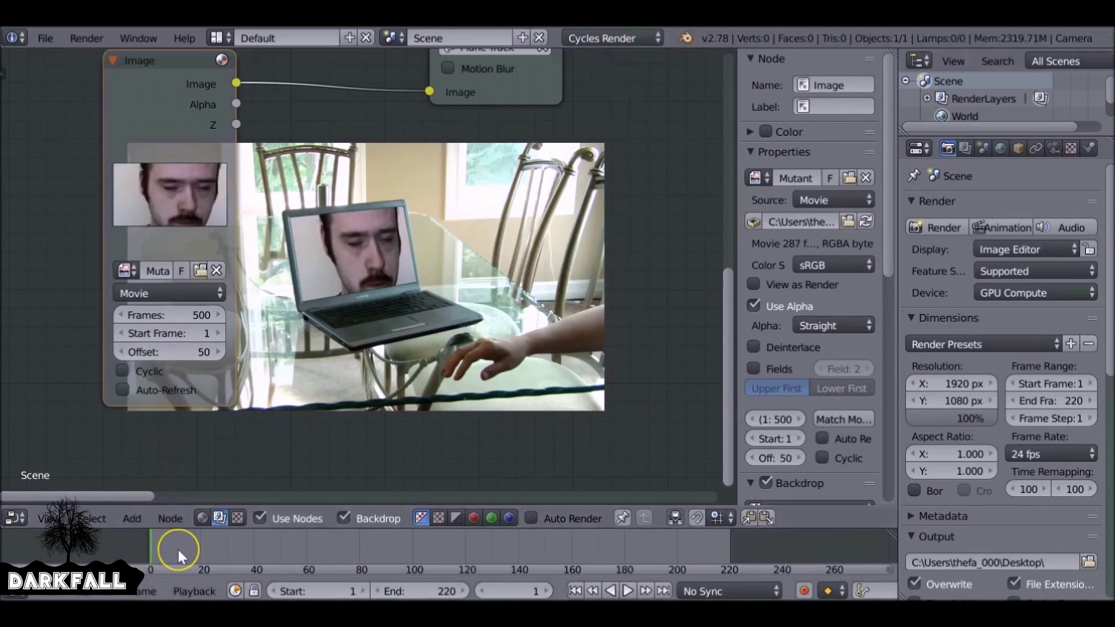
key("Right")
key("Right")
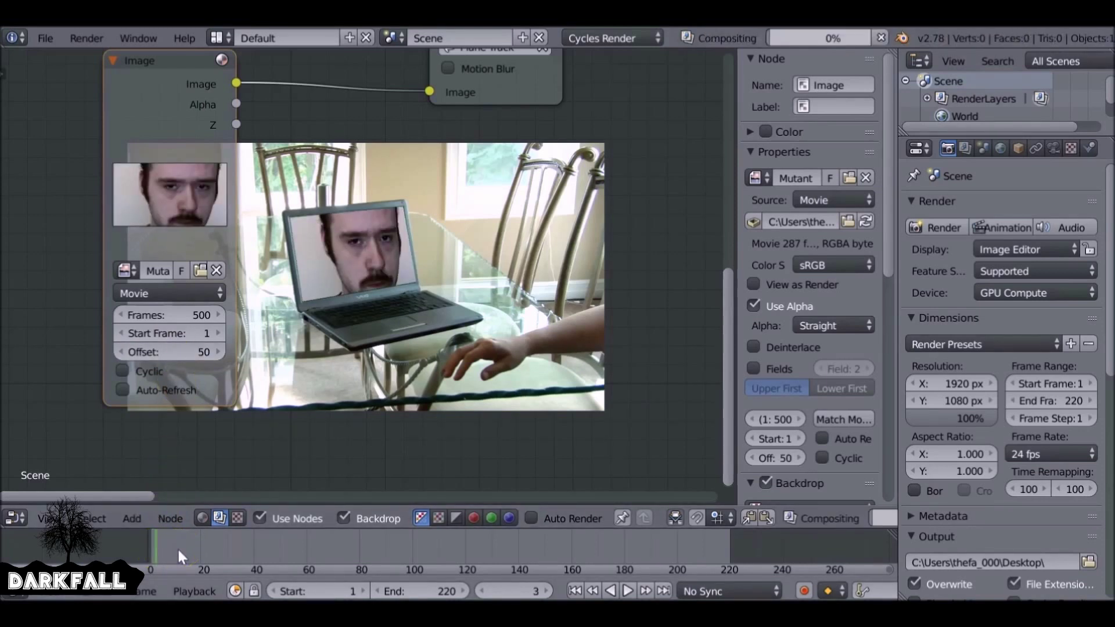
left_click(662, 591)
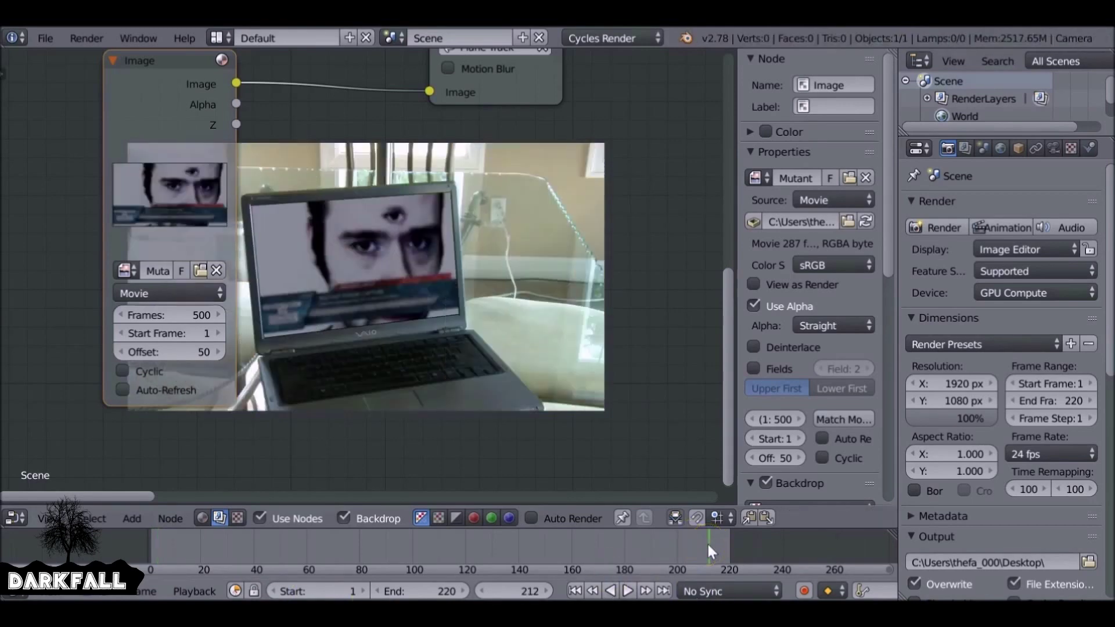
left_click(575, 590)
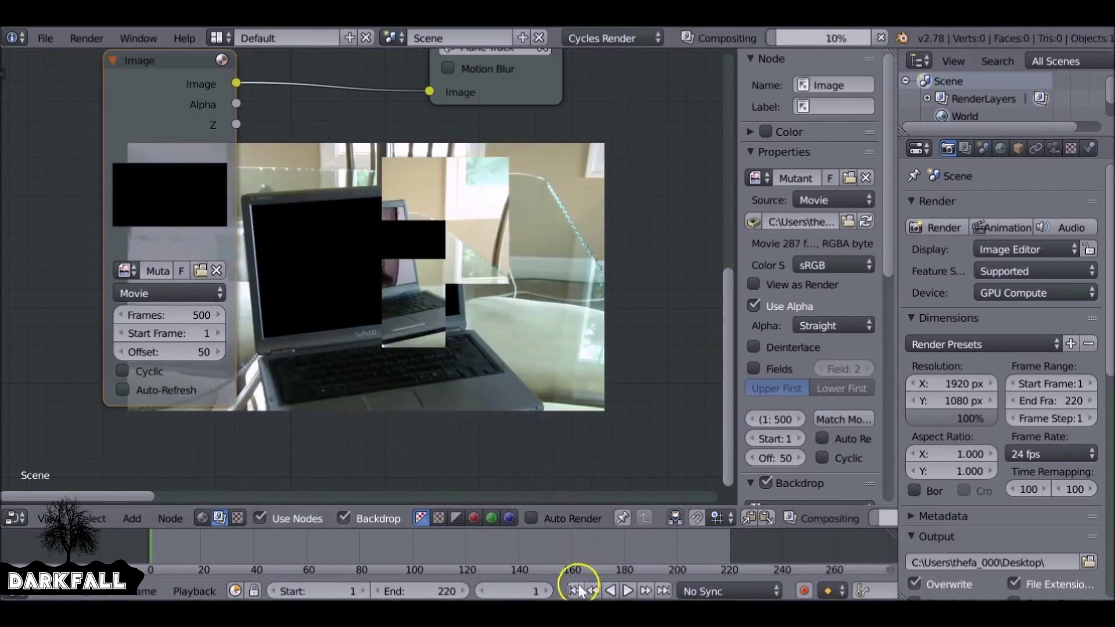
Move the Movie Clip and Image nodes away from the Plane Track Deform node to make room between them.
scroll(302, 229, "down", 5)
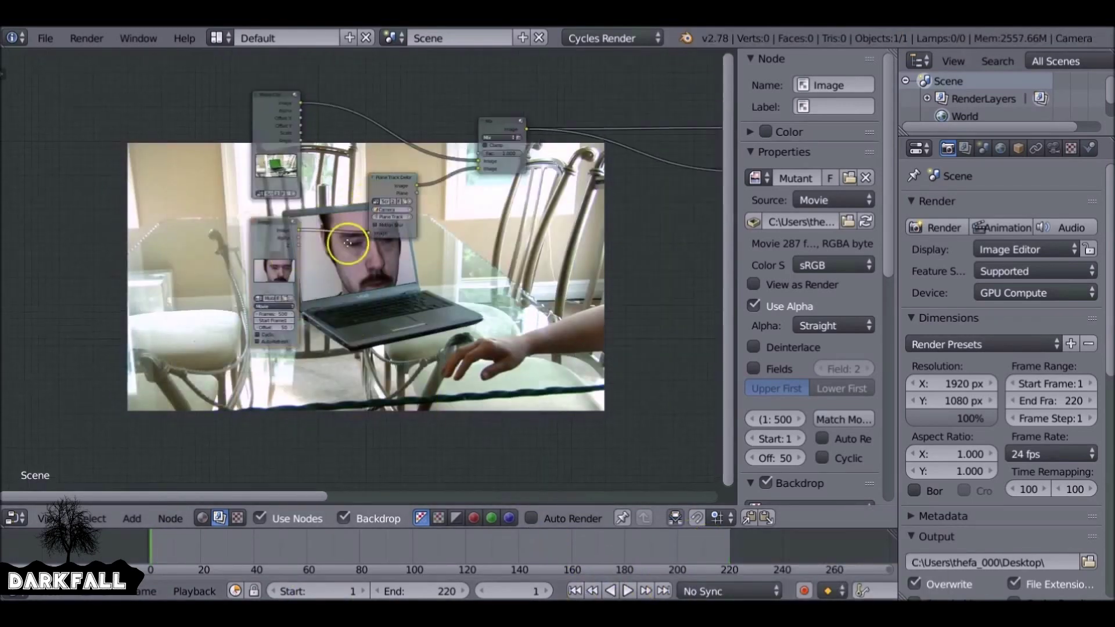
left_click_drag(173, 203, 10, 201)
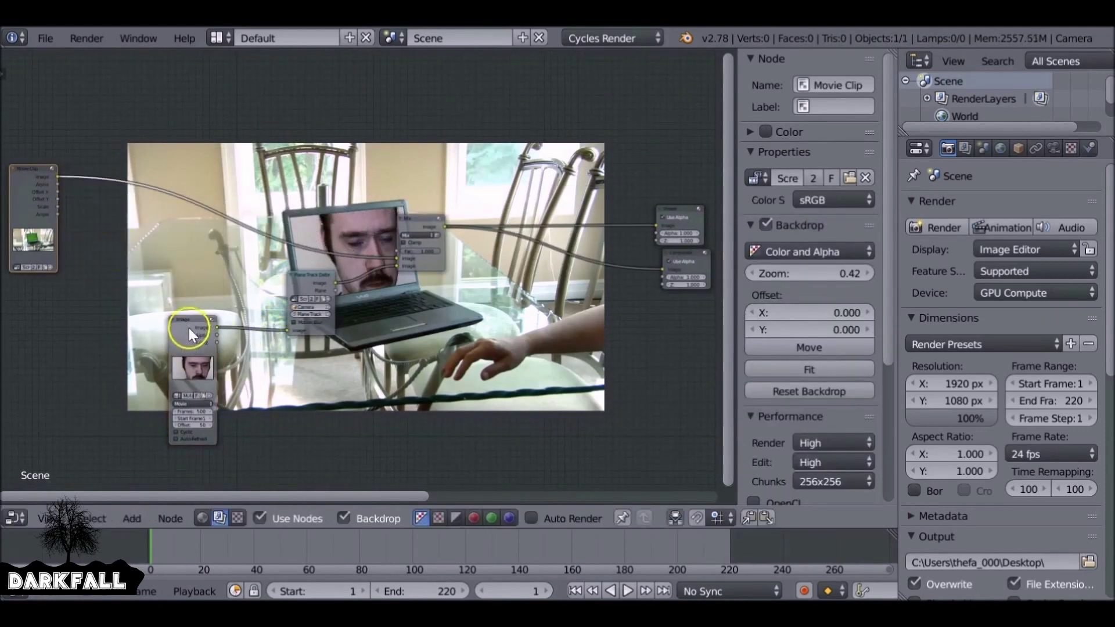
left_click_drag(188, 327, 94, 333)
Insert a Scale node between the Image and Plane Track Deform nodes and set its X scale to 1.100.
middle_click_drag(232, 395, 337, 291)
scroll(336, 292, "up", 1)
key("shift+a")
left_click(311, 409)
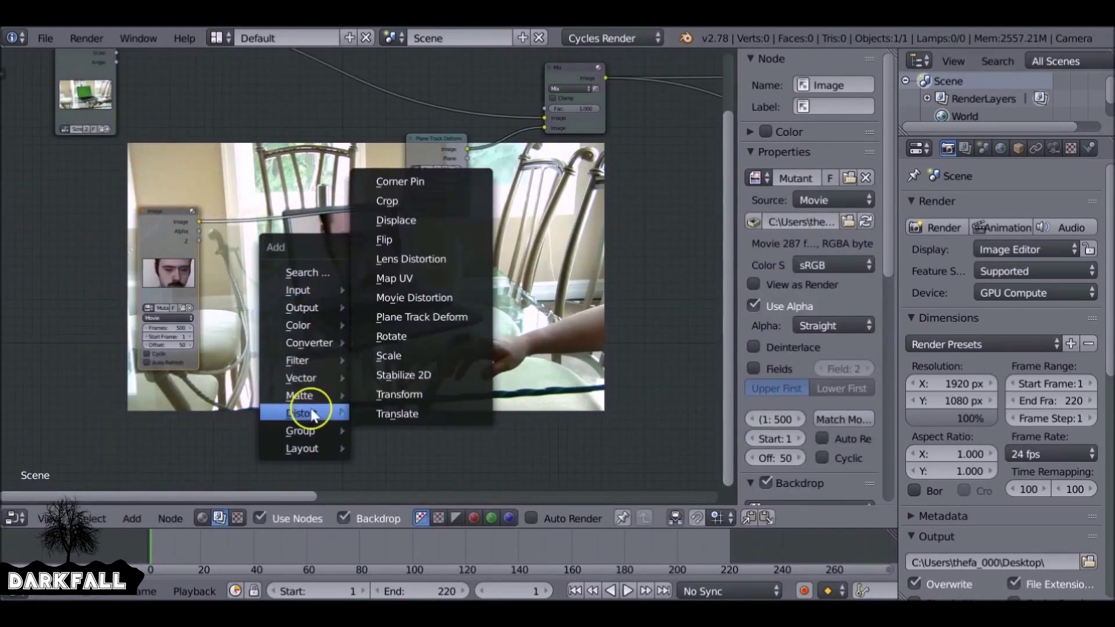
left_click(400, 356)
left_click(253, 235)
left_click(253, 235)
scroll(252, 235, "up", 1, "ctrl")
scroll(231, 296, "up", 2)
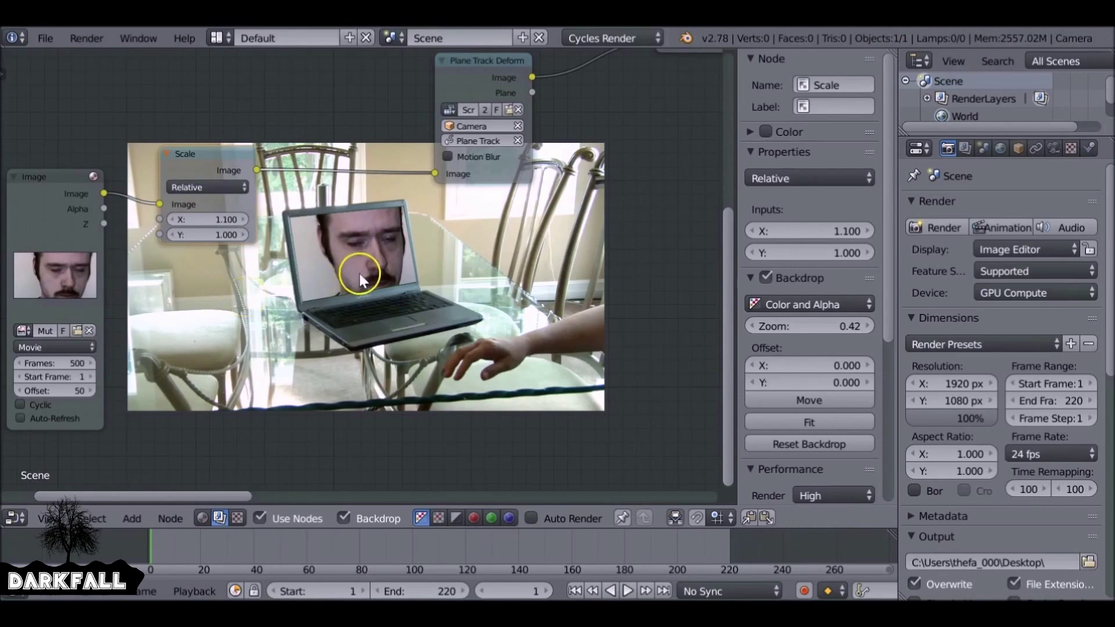
Enable Clamp on the Mix node and shift the node slightly towards the output nodes.
middle_click_drag(331, 270, 286, 437)
scroll(286, 436, "down", 6)
middle_click_drag(438, 312, 220, 393)
left_click(325, 254)
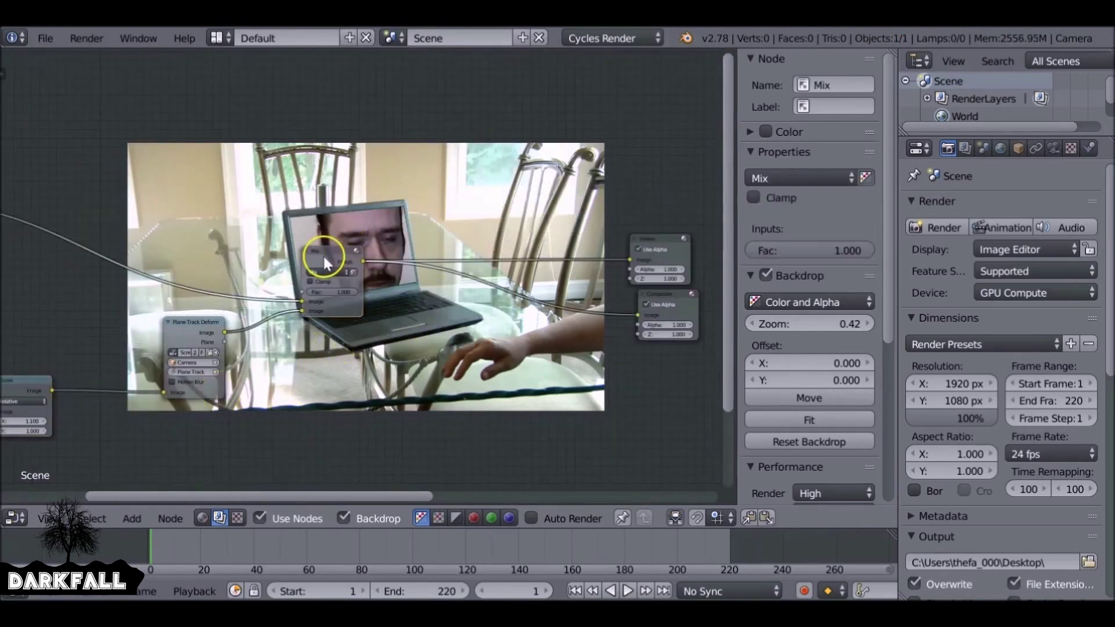
left_click(310, 281)
left_click_drag(332, 255, 343, 256)
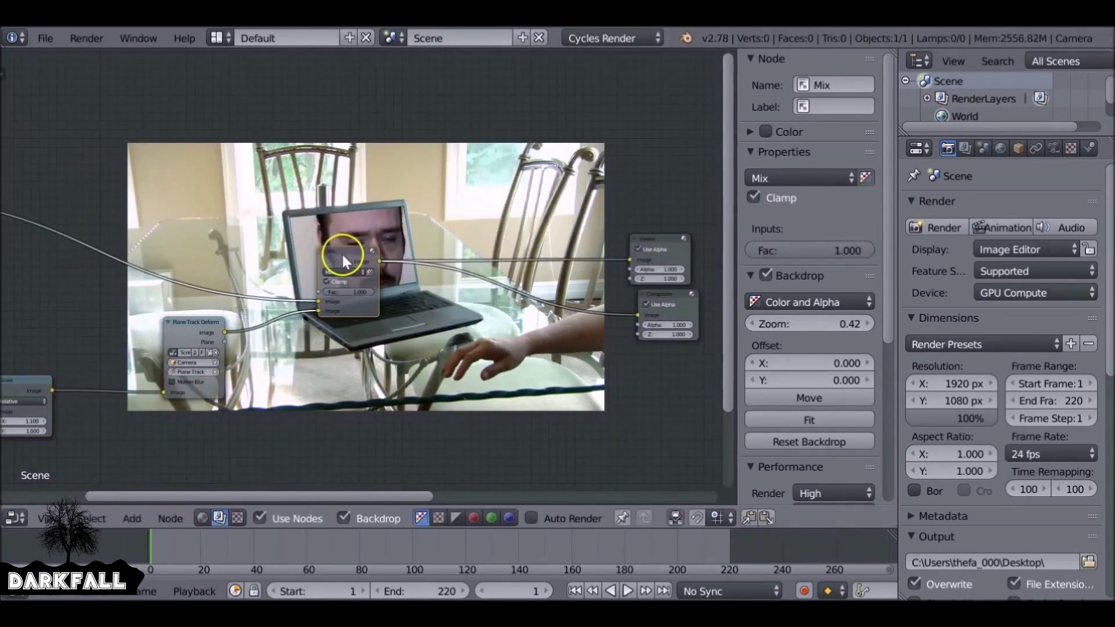
scroll(343, 256, "down", 2)
middle_click_drag(343, 256, 462, 386)
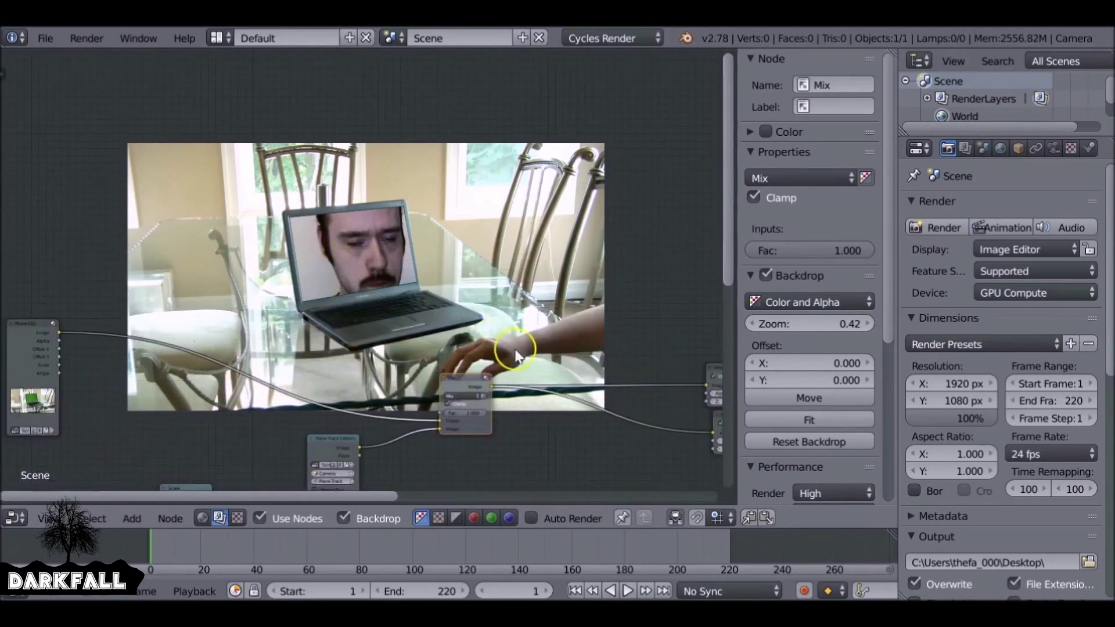
Reposition the Movie Clip node, add a Keying node beside it, and connect the clip's image output to the Keying image input.
middle_click_drag(45, 325, 155, 288)
left_click_drag(154, 288, 95, 229)
scroll(127, 219, "up", 3)
middle_click_drag(129, 217, 136, 266)
key("shift+a")
left_click(263, 254)
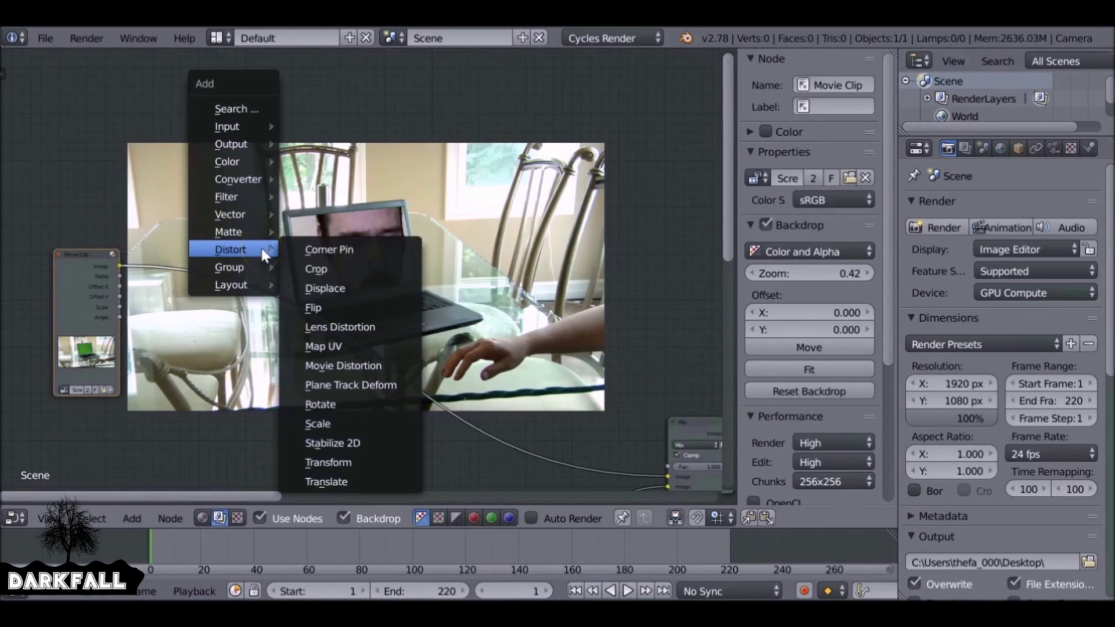
mouse_move(235, 232)
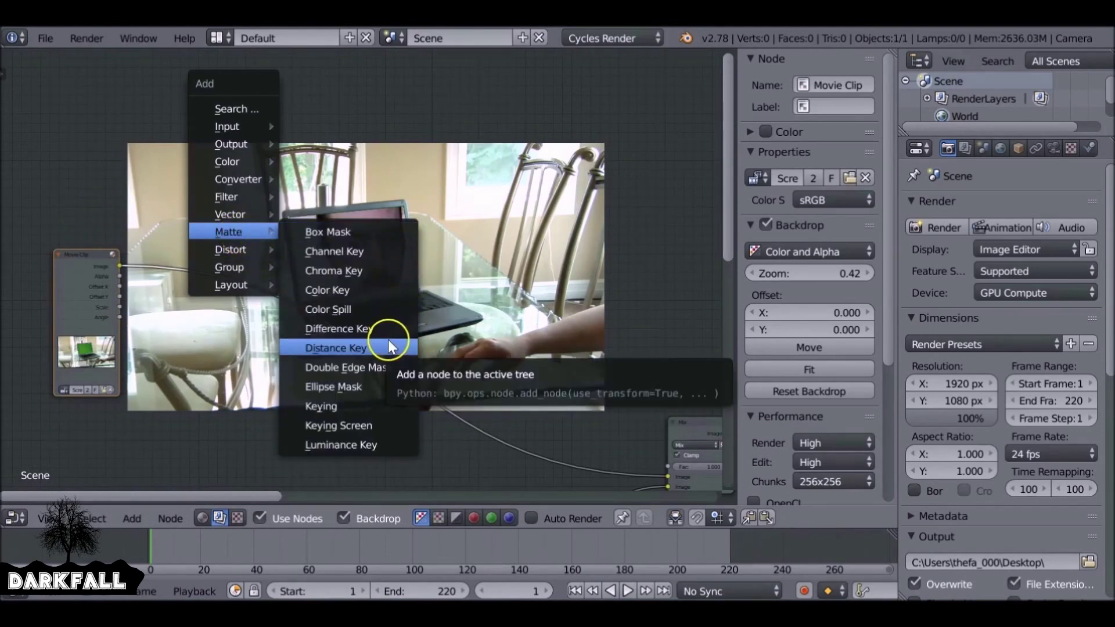
left_click(350, 407)
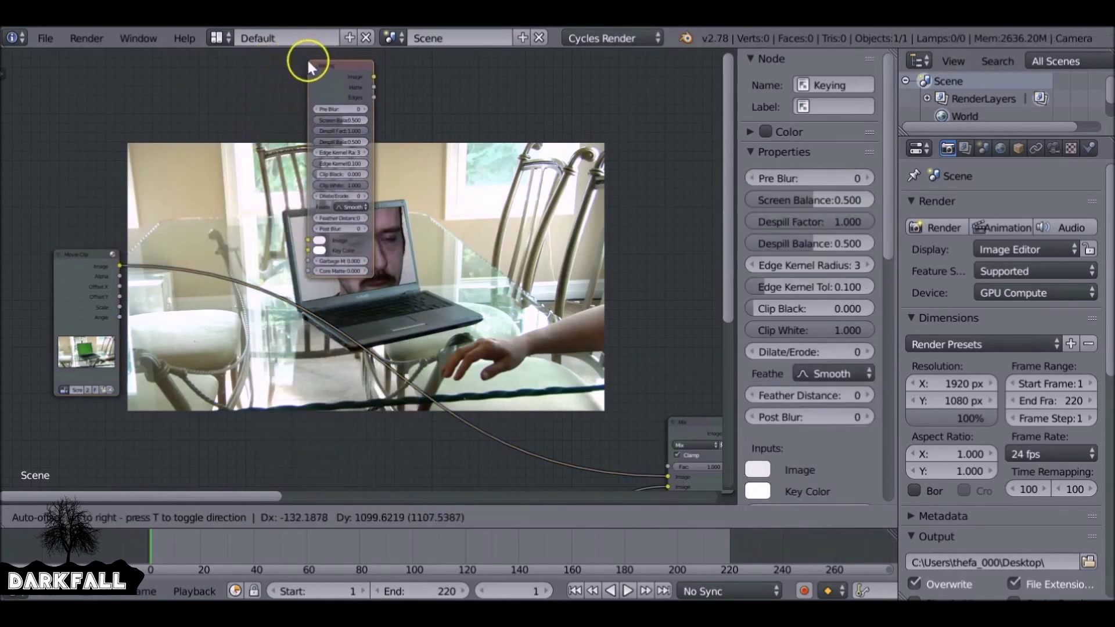
left_click(302, 55)
left_click_drag(122, 267, 323, 240)
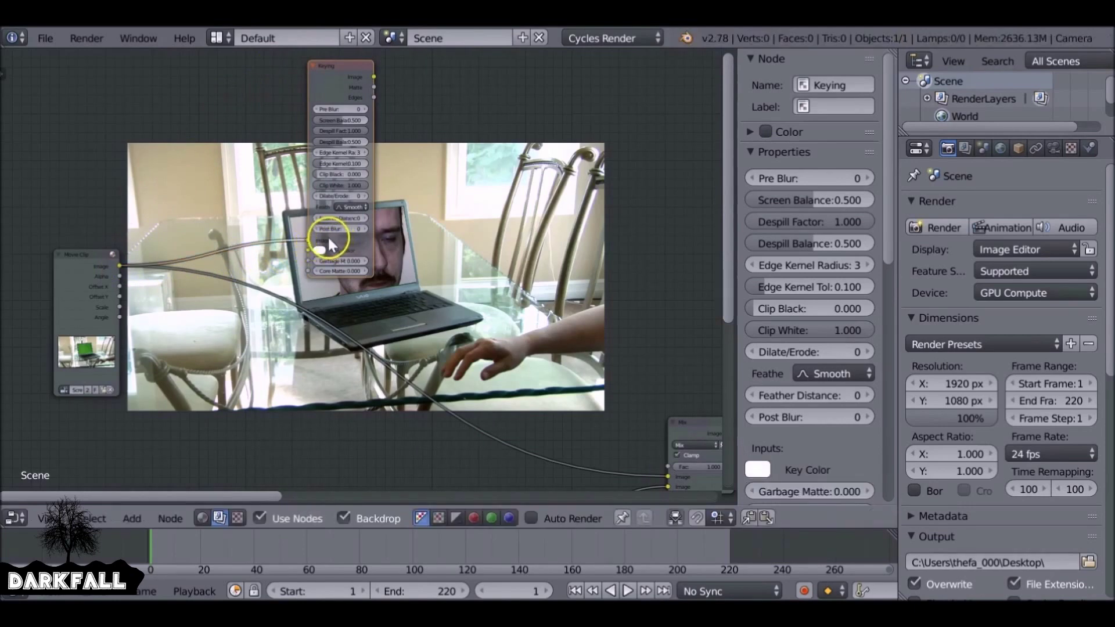
Preview the Keying node's image output in the backdrop and bring its key colour setting into view.
middle_click_drag(328, 235, 307, 299)
middle_click_drag(319, 139, 244, 125)
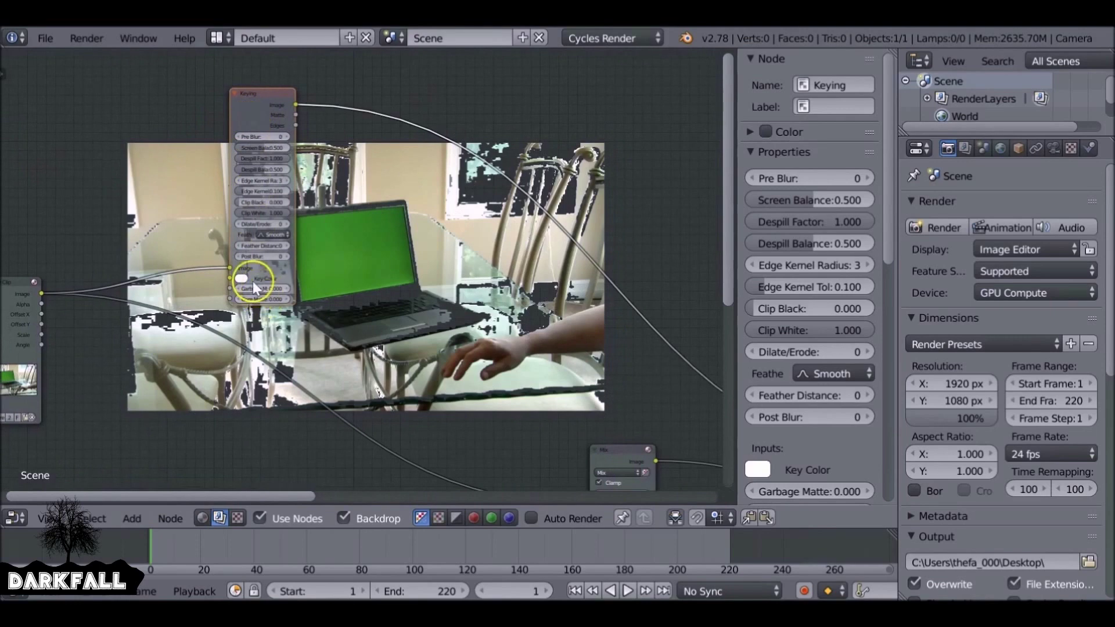
scroll(253, 281, "up", 3)
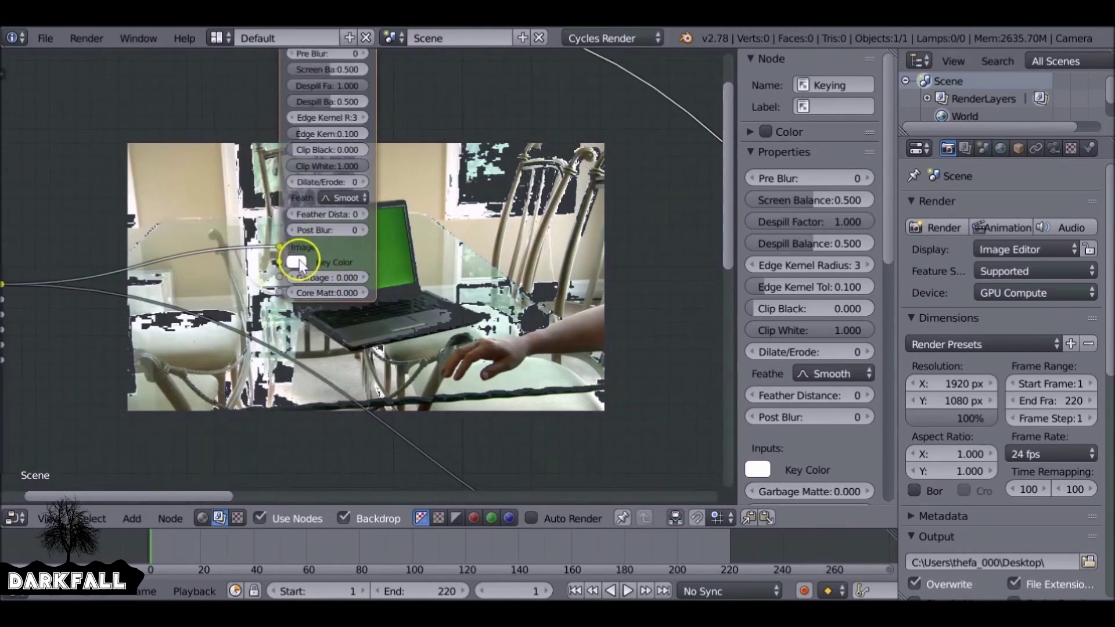
middle_click_drag(299, 266, 254, 232)
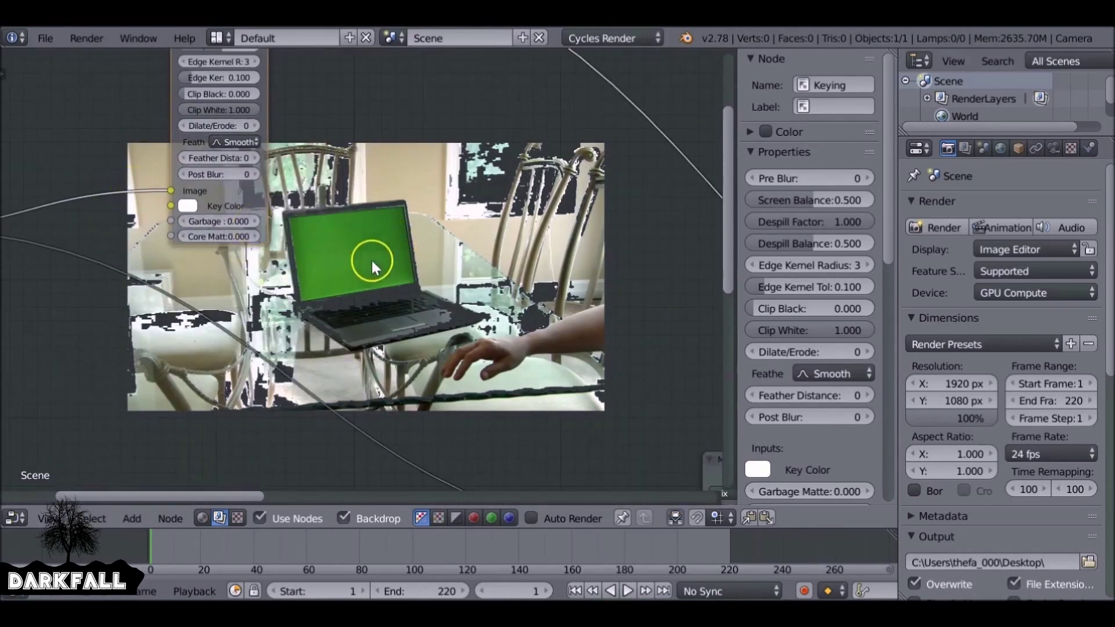
Go to frame 99 and sample the laptop's green screen as the Keying node's key colour.
left_click(293, 552)
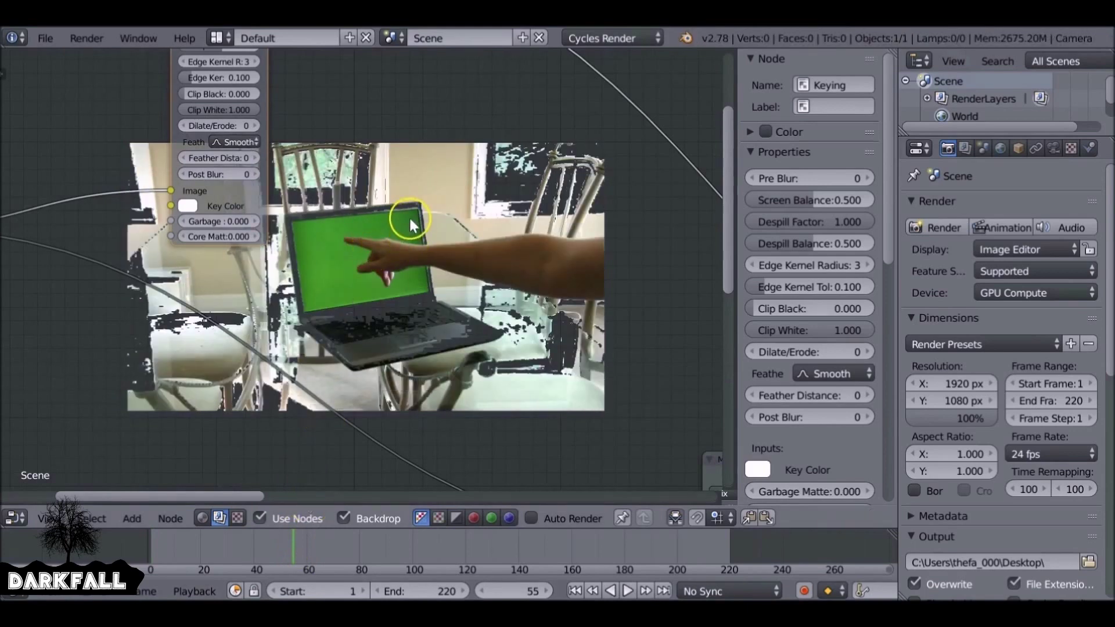
left_click_drag(323, 545, 410, 547)
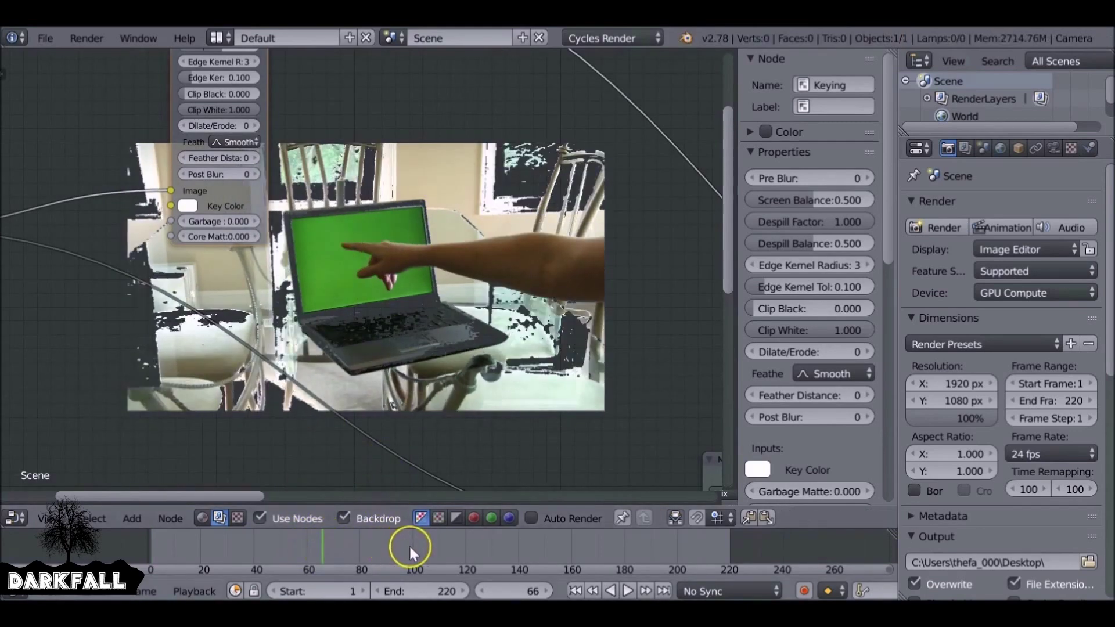
left_click(187, 206)
left_click(294, 357)
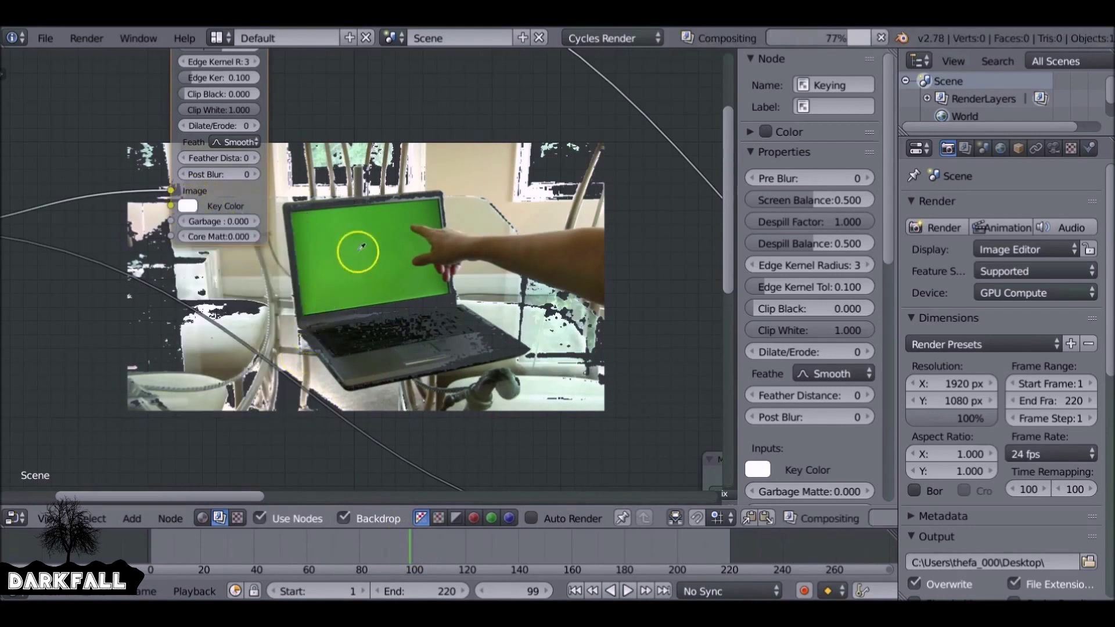
left_click(348, 267)
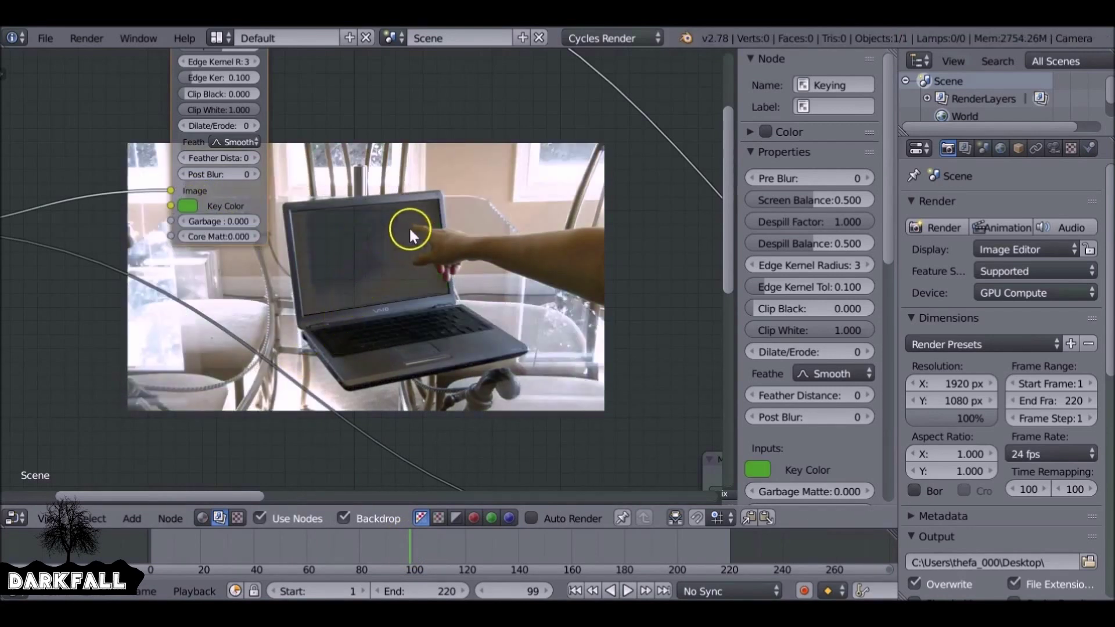
Return to frame 1 and desaturate the Keying node's key colour to a paler green.
left_click(575, 590)
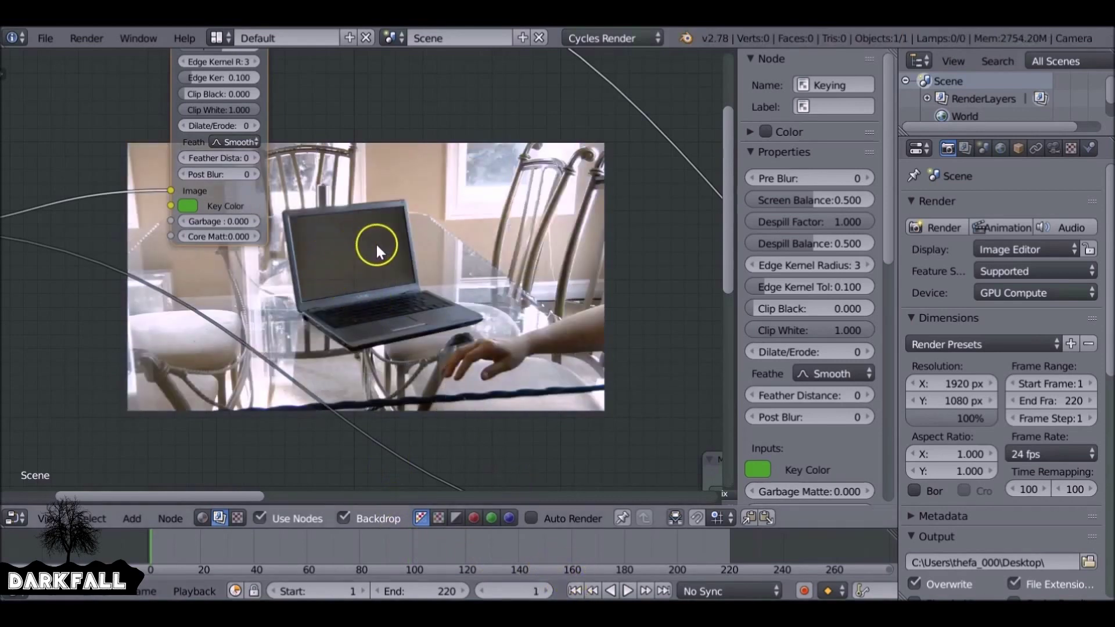
left_click(188, 205)
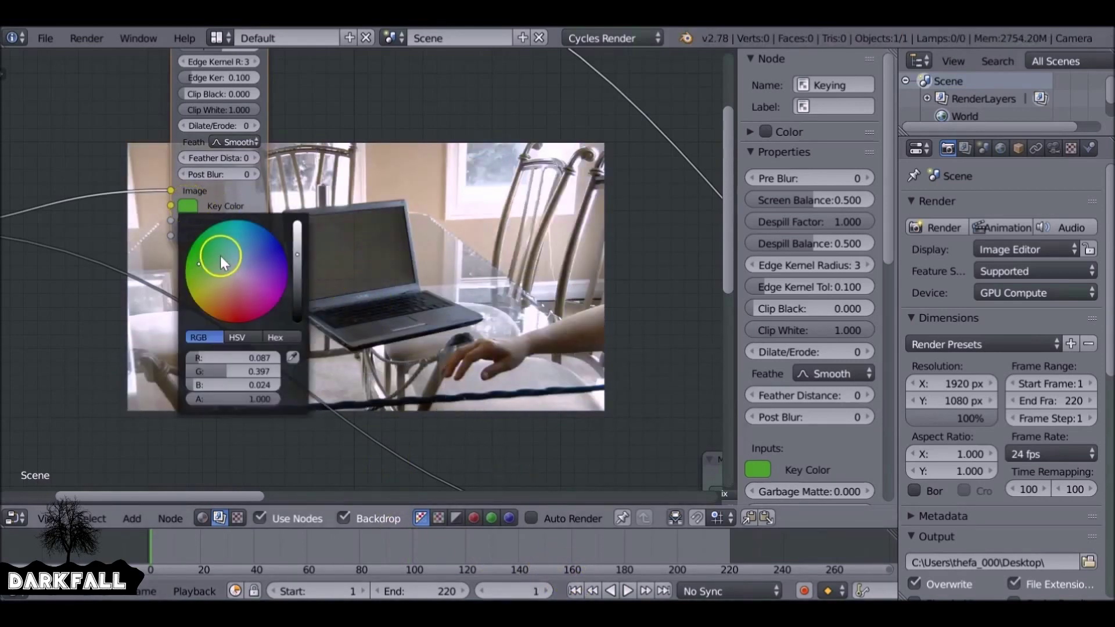
left_click_drag(199, 260, 225, 262)
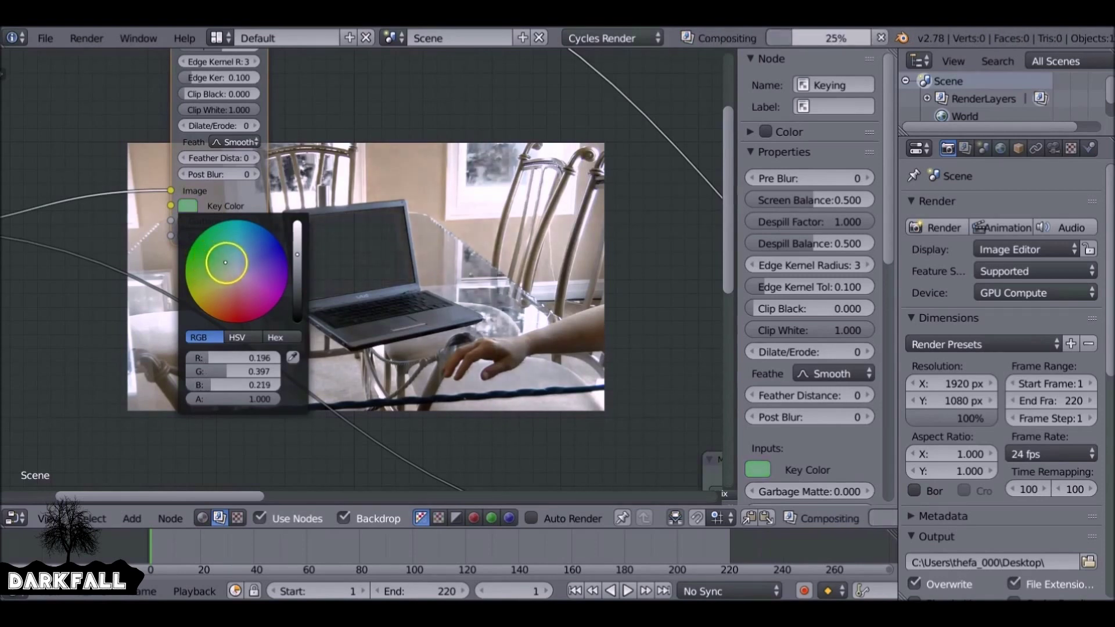
left_click_drag(225, 263, 228, 266)
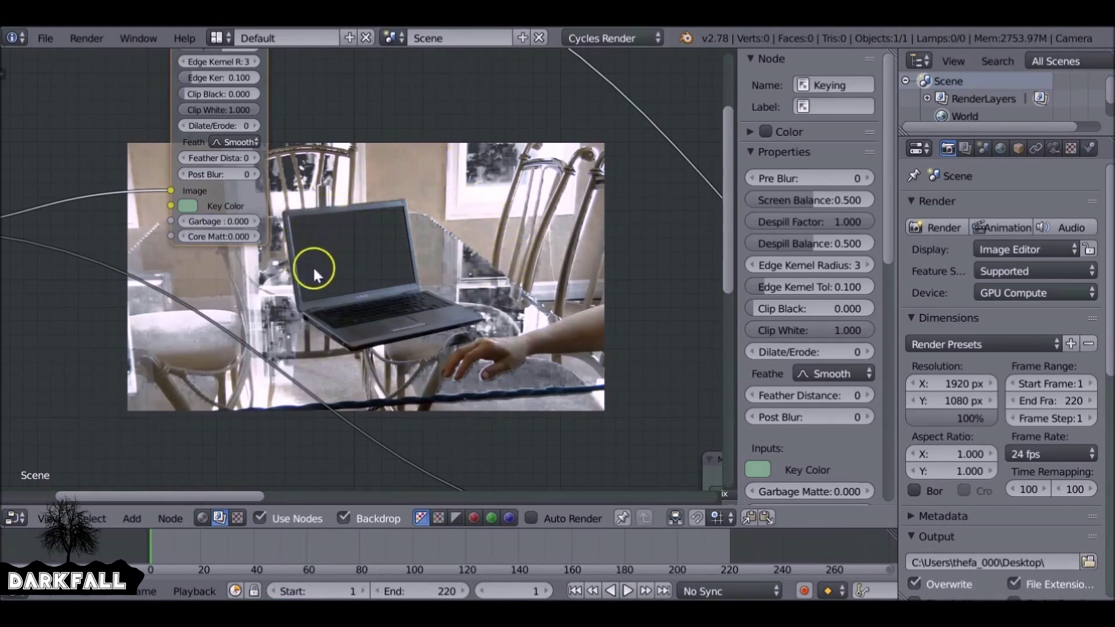
Preview the Keying node's matte output and examine the hand against the laptop screen up to frame 35.
scroll(360, 225, "up", 3, "shift")
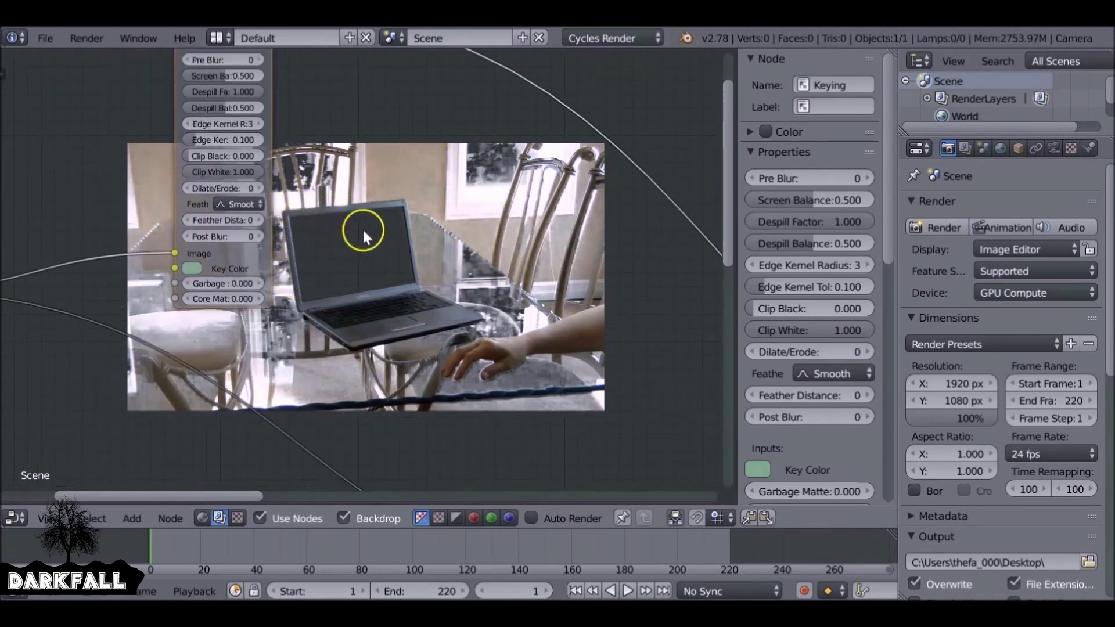
middle_click_drag(210, 93, 217, 207)
left_click(200, 106, "ctrl+shift")
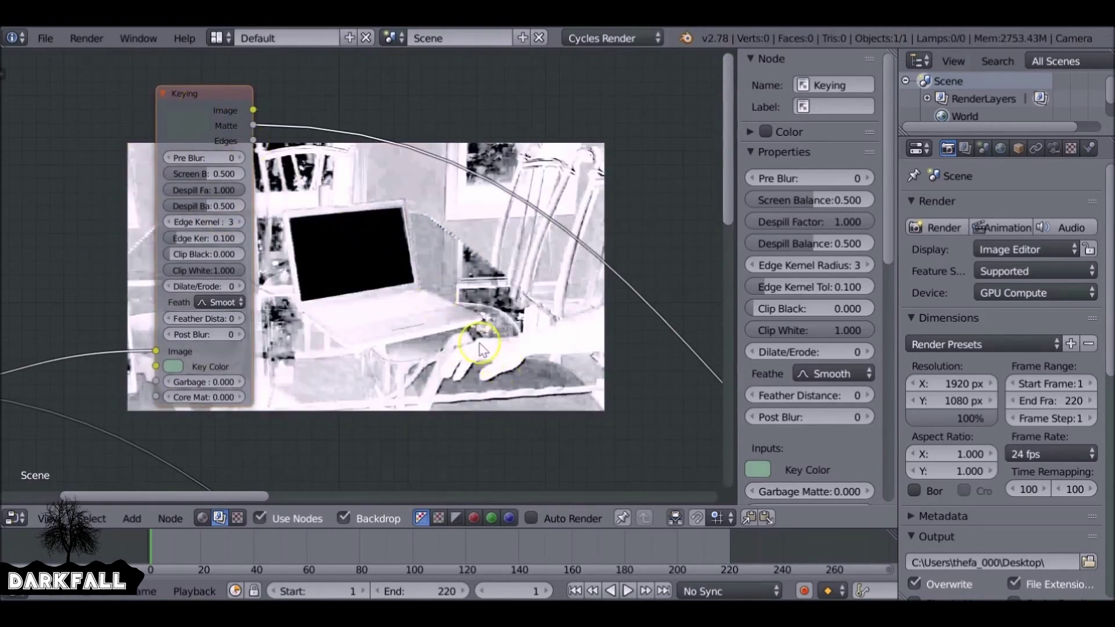
key("alt+a")
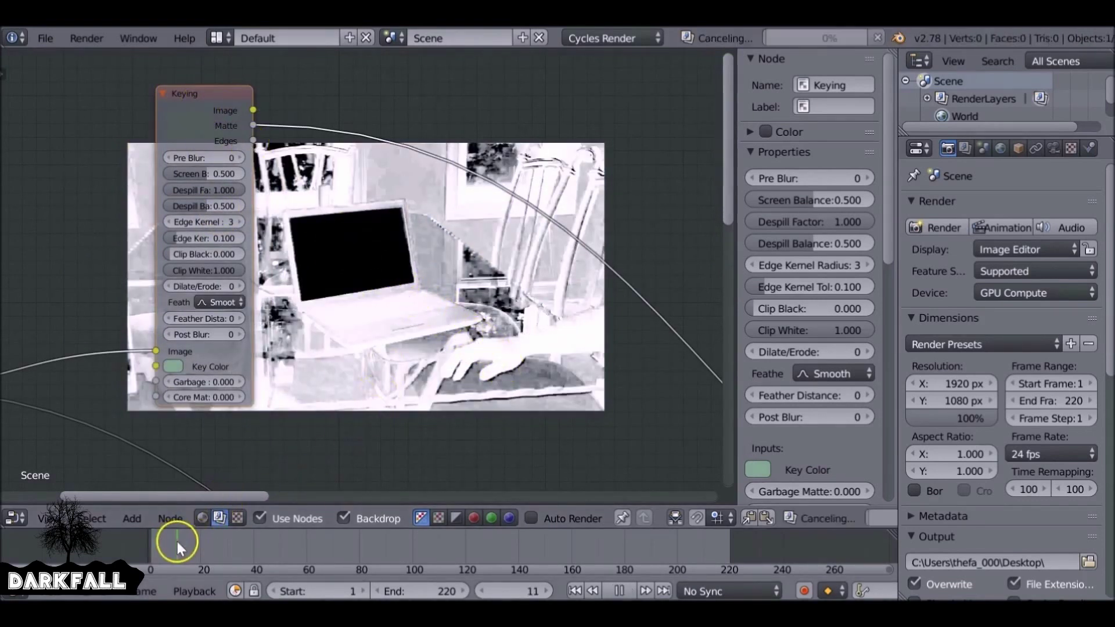
key("alt+a")
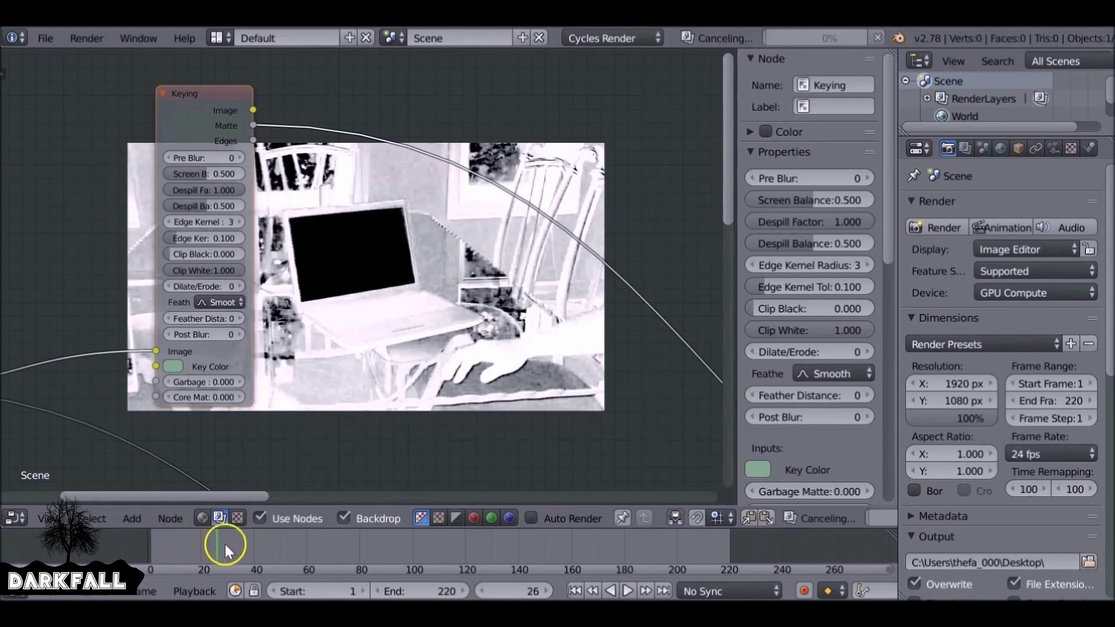
left_click(242, 543)
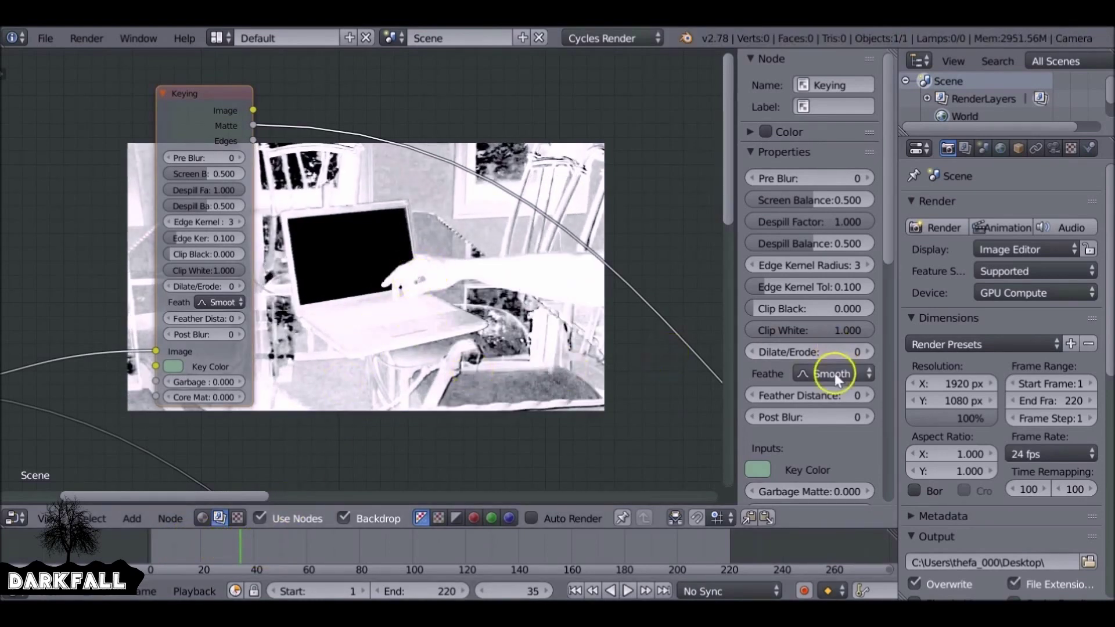
Set the backdrop zoom to 1.04 and preview the Keying node's image output at frame 49.
scroll(816, 235, "down", 10)
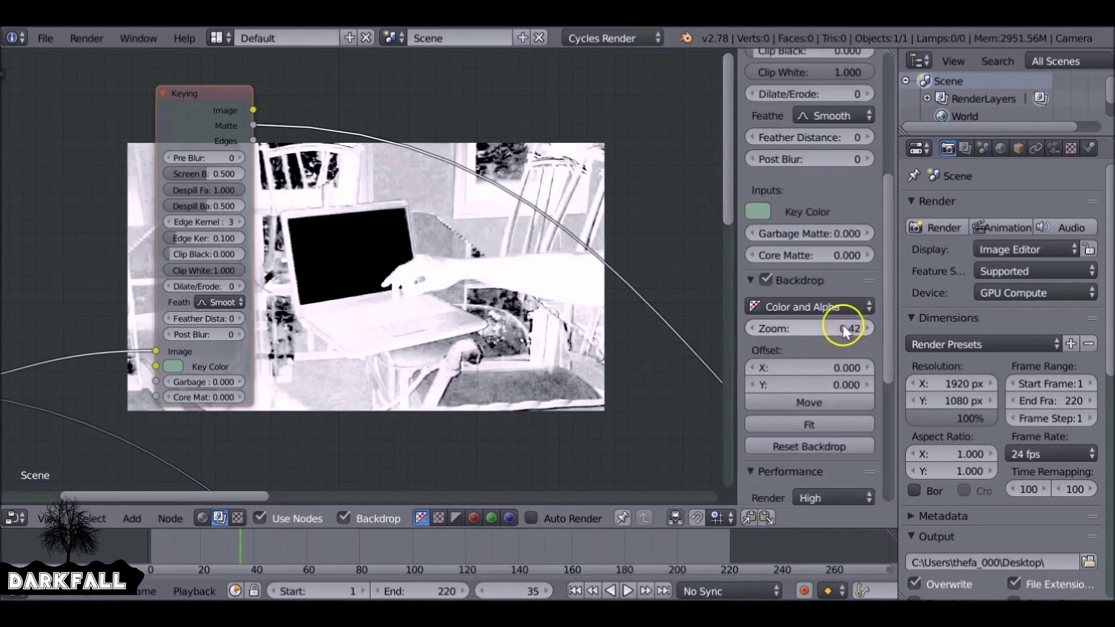
mouse_move(812, 281)
left_mouse_down()
mouse_move(837, 281)
mouse_move(809, 279)
left_mouse_up()
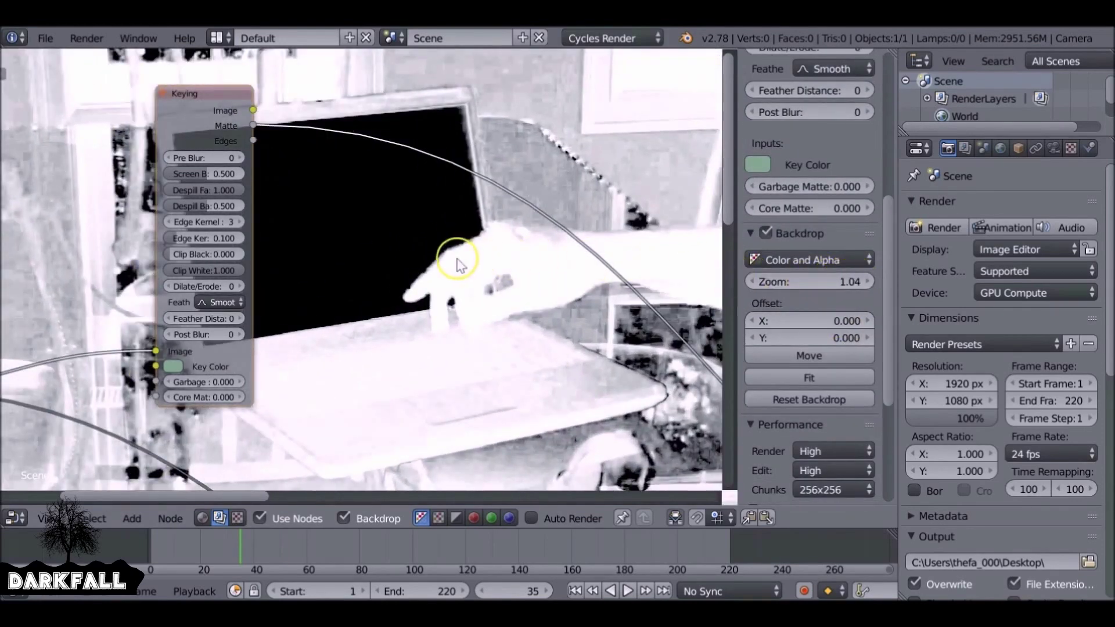
left_click(284, 540)
left_click(218, 96, "ctrl+shift")
left_click(218, 97, "ctrl+shift")
scroll(249, 220, "up", 4)
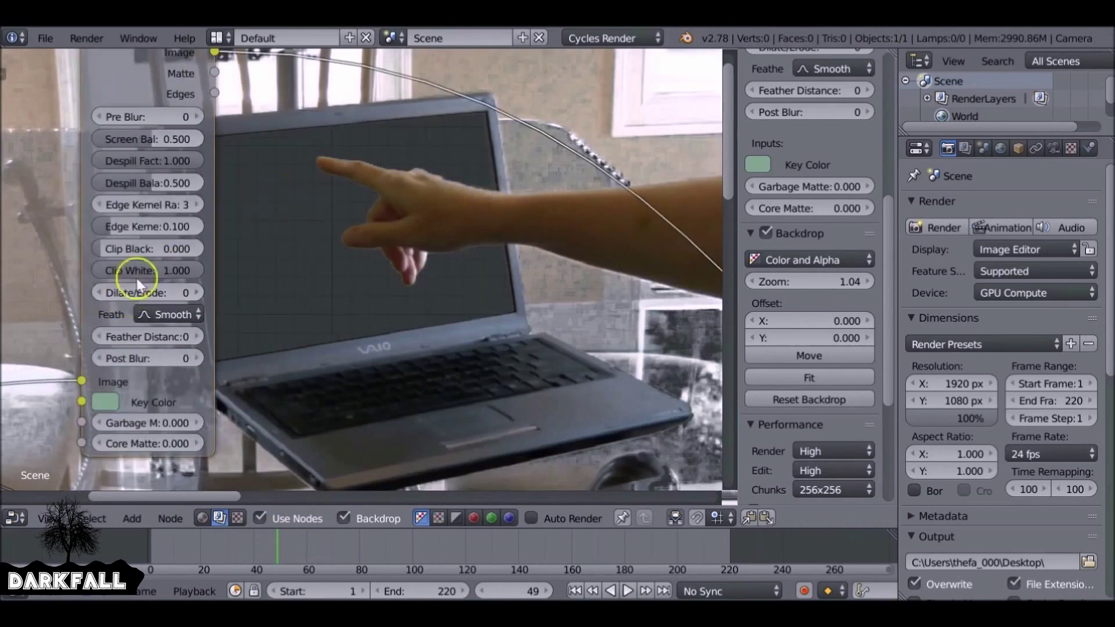
Set the Keying node's Clip Black to 0.139, Clip White to 0.241 and Edge Kernel Radius to 2 while previewing its matte output.
left_click_drag(143, 250, 155, 250)
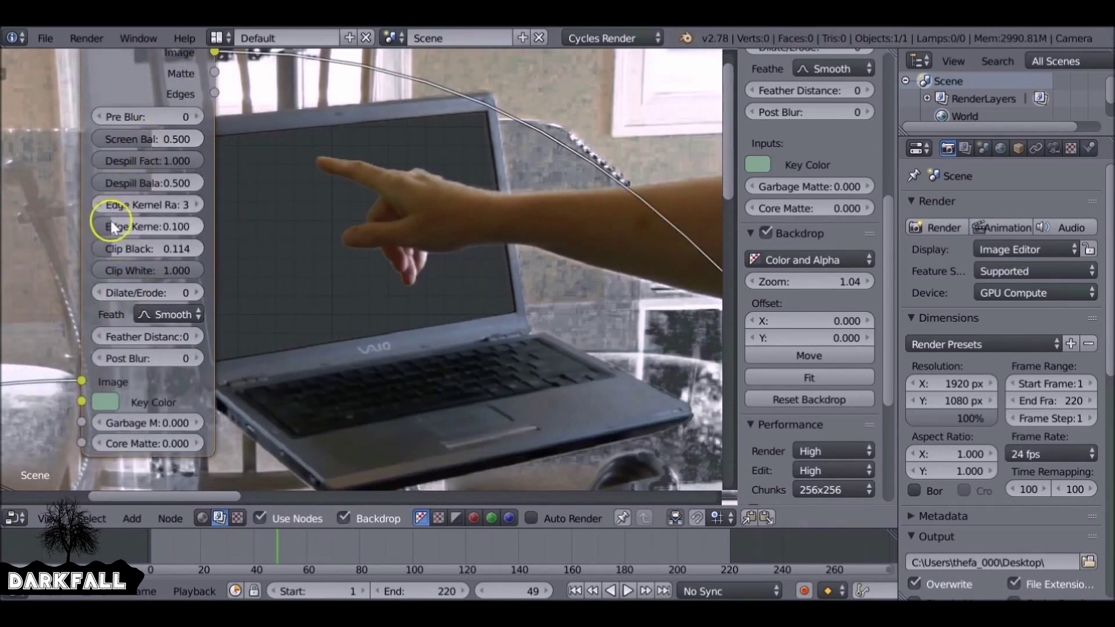
left_click_drag(113, 248, 145, 247)
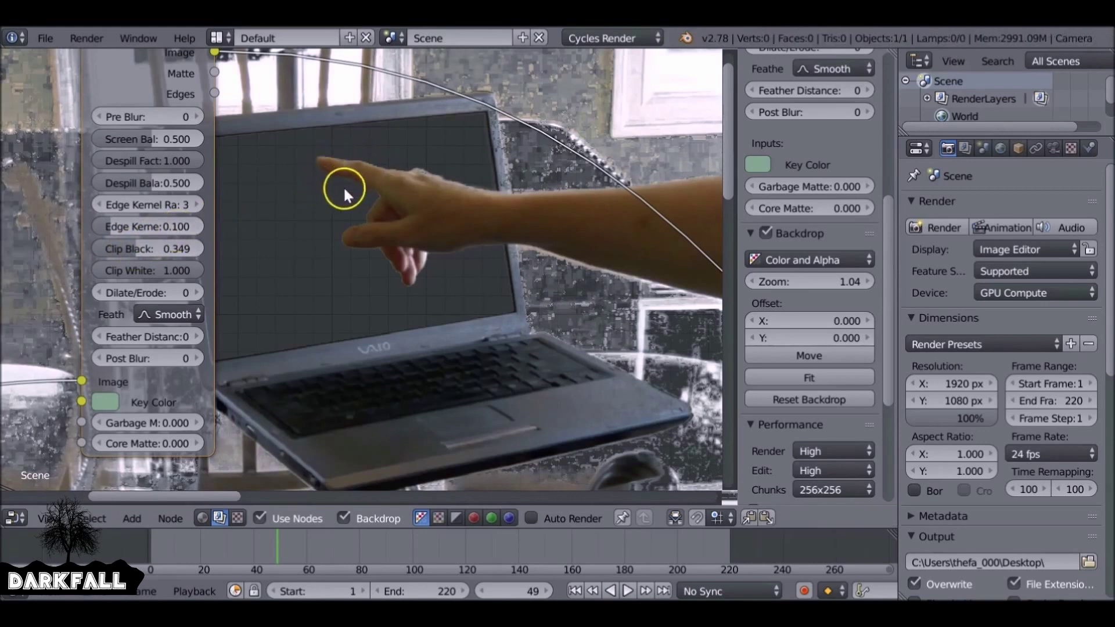
left_click_drag(200, 274, 106, 249)
left_click(158, 84, "ctrl+shift")
left_click(98, 205)
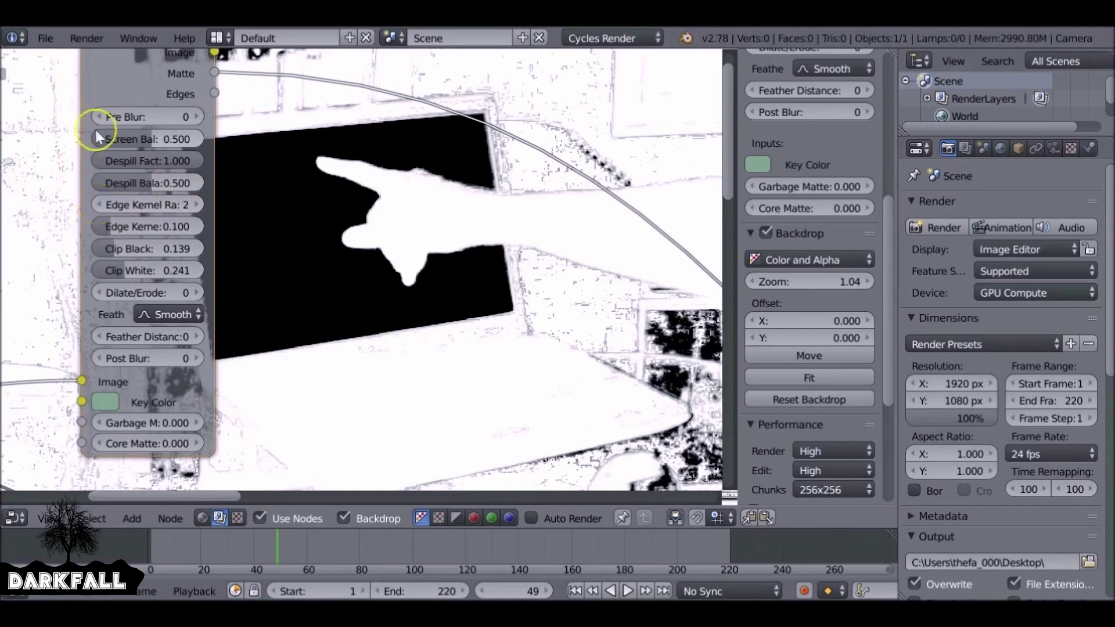
Set the Keying node's Pre Blur and Post Blur to 1 and its Feather Distance to -2.
left_click(196, 116)
left_click(196, 358)
left_click(98, 336)
left_click(97, 336)
Preview the Keying node's image output and move the node up to free space beneath it.
scroll(287, 315, "down", 9)
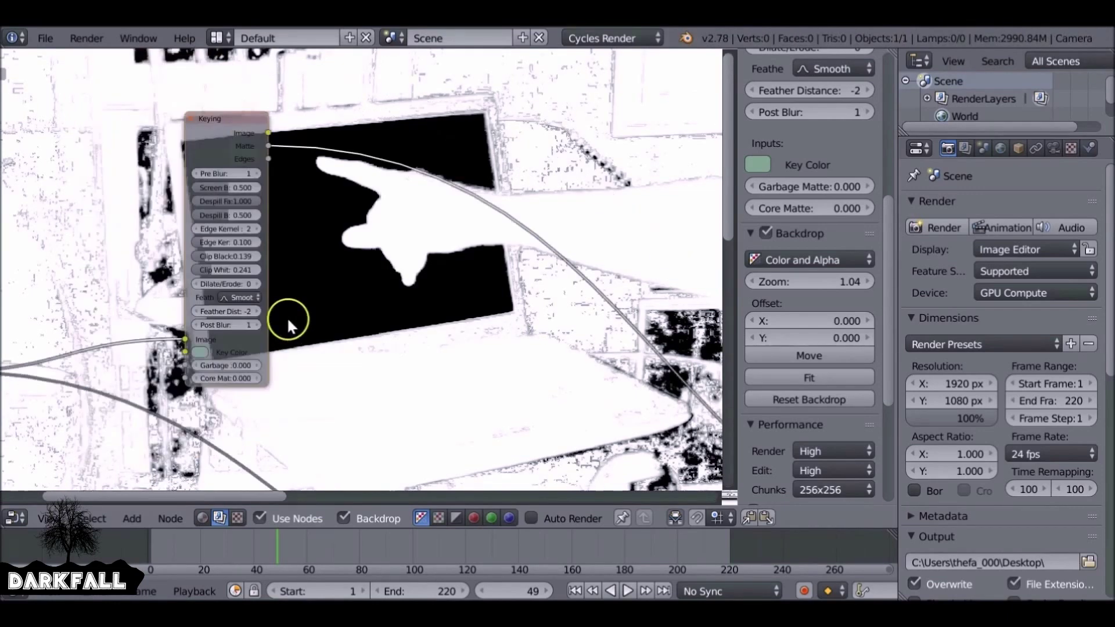
left_click(260, 162, "ctrl+shift")
left_click(260, 162, "ctrl+shift")
scroll(440, 250, "down", 3)
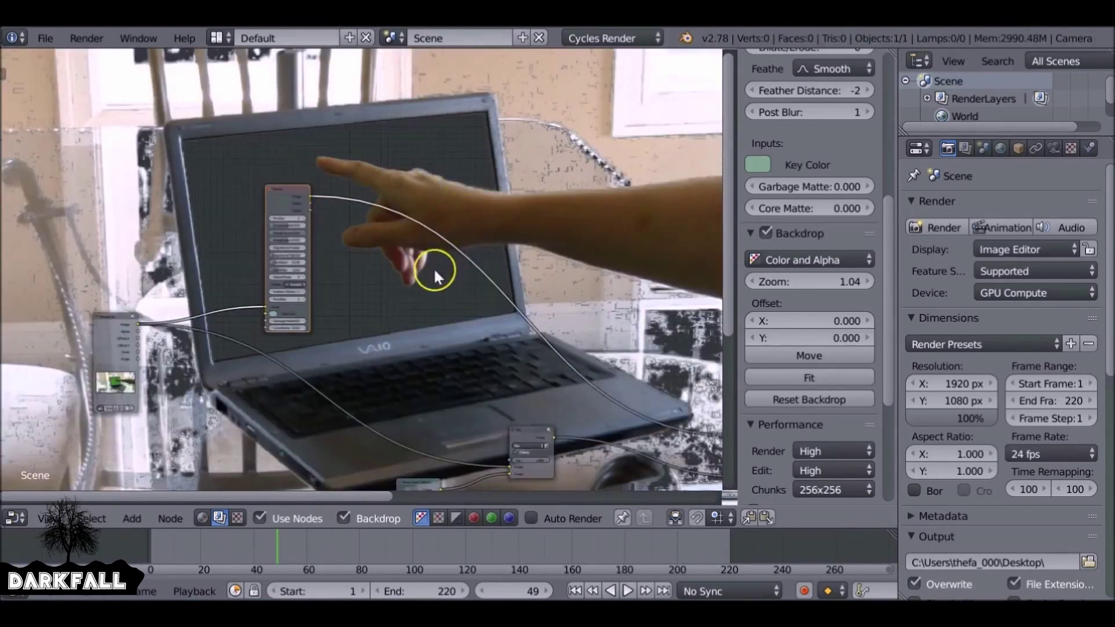
left_click_drag(251, 134, 255, 88)
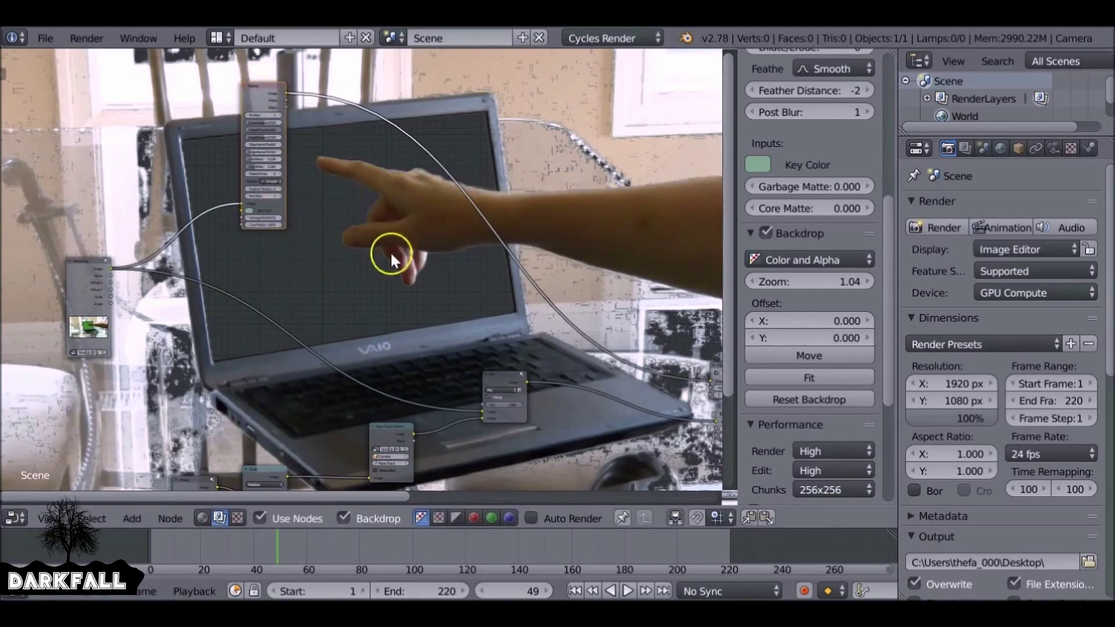
Add a Color Spill matte node and insert it between the Movie Clip and the Mix node's first Image input.
key("shift+a")
mouse_move(286, 308)
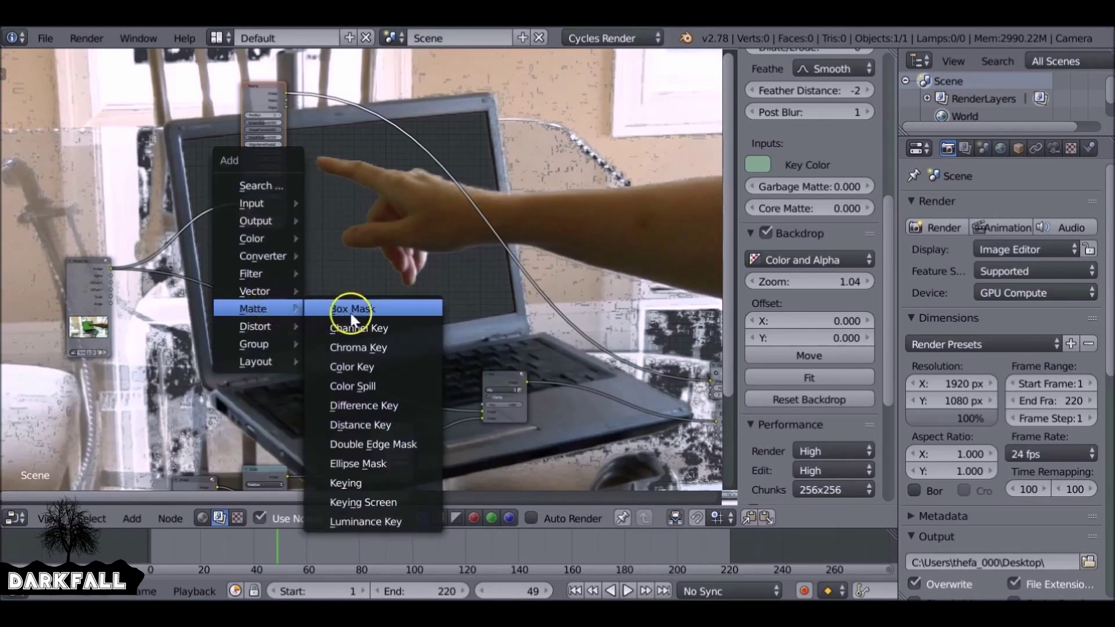
left_click(378, 386)
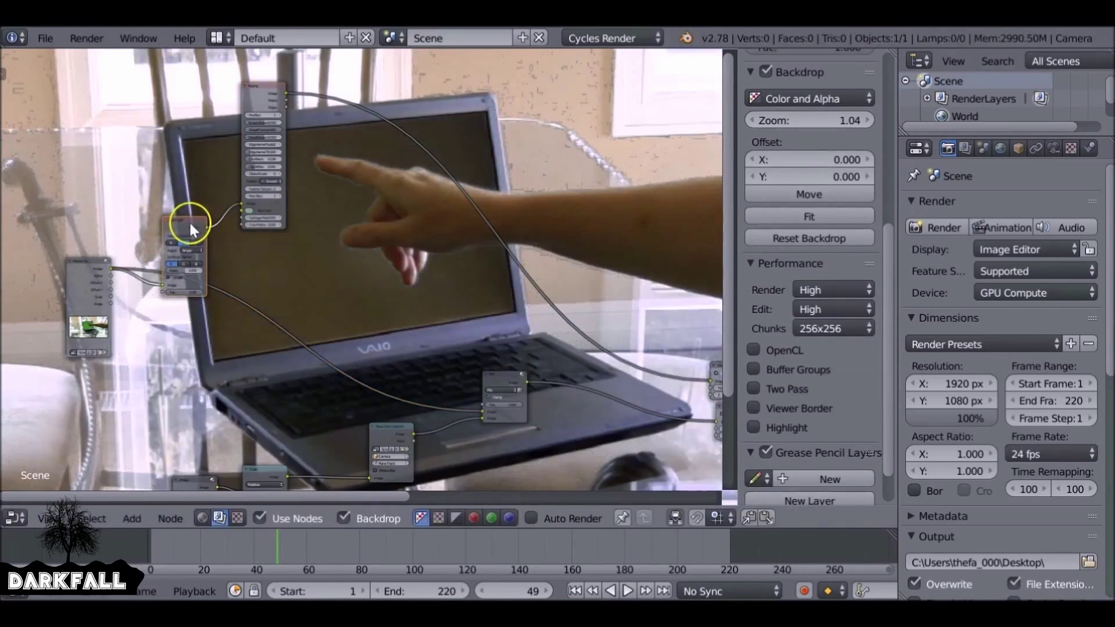
left_click_drag(207, 226, 258, 279)
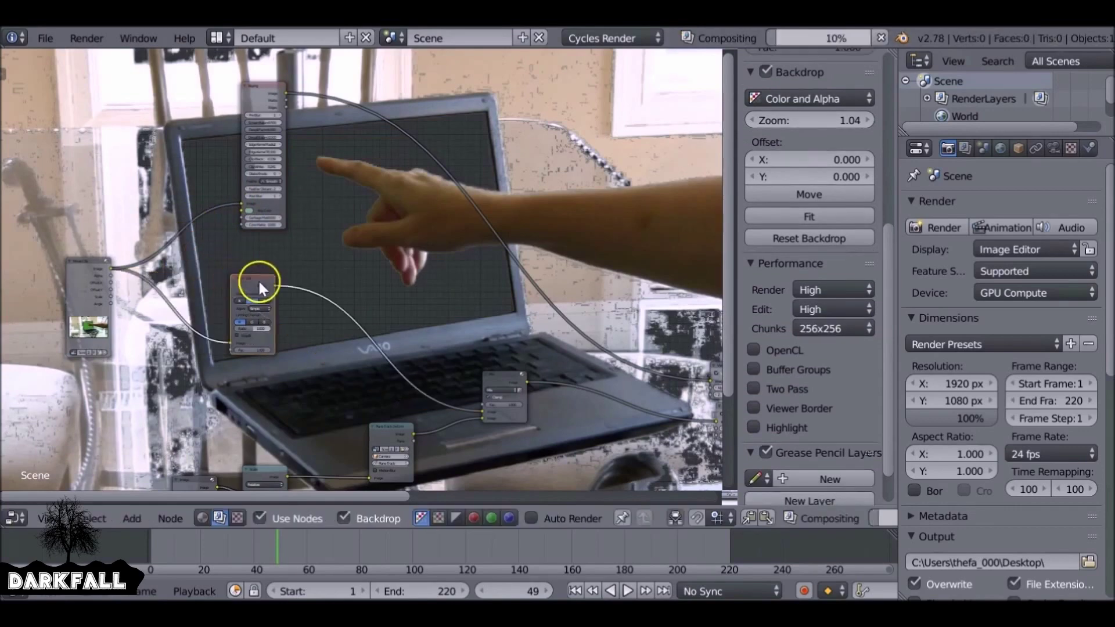
scroll(329, 331, "up", 6)
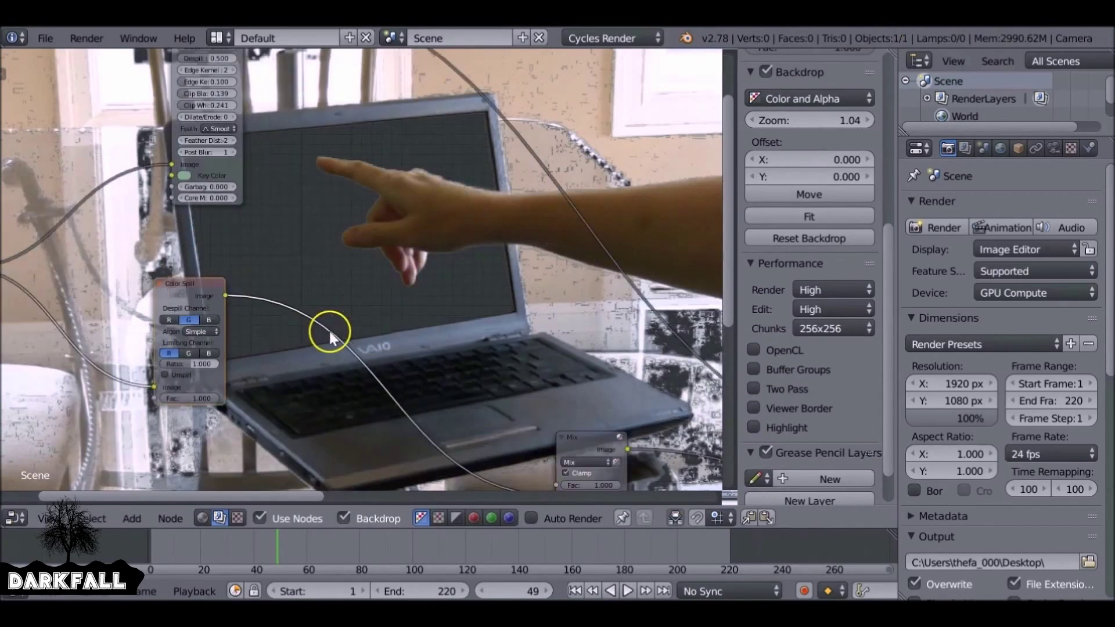
middle_click_drag(329, 332, 314, 243)
scroll(313, 244, "down", 4)
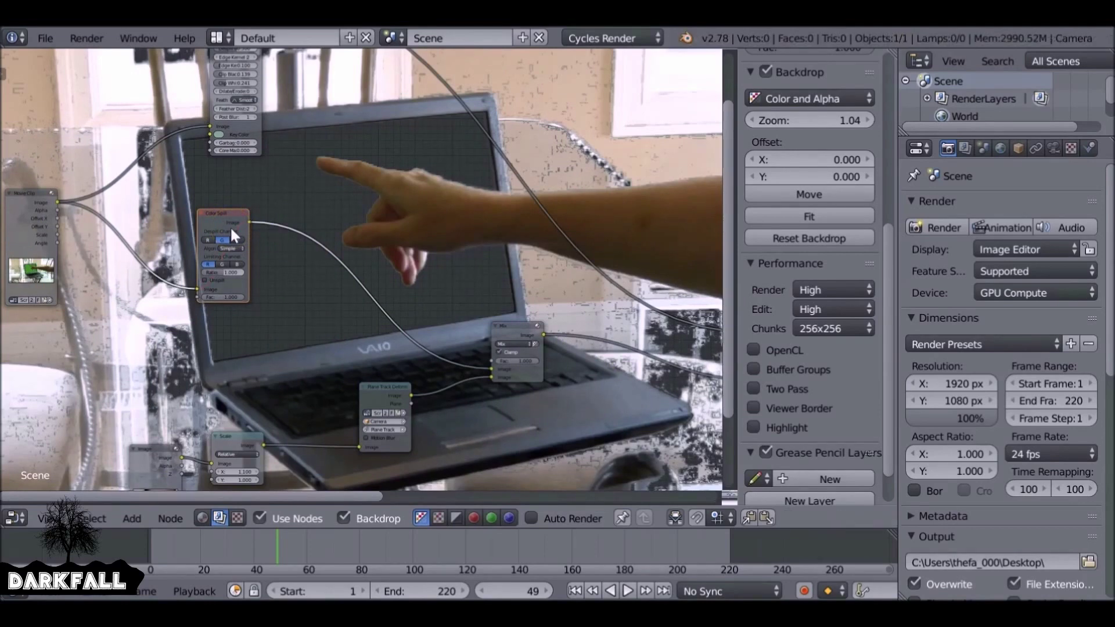
Preview the Mix node's output and toggle muting of the Color Spill node to compare the green spill.
left_click(385, 325)
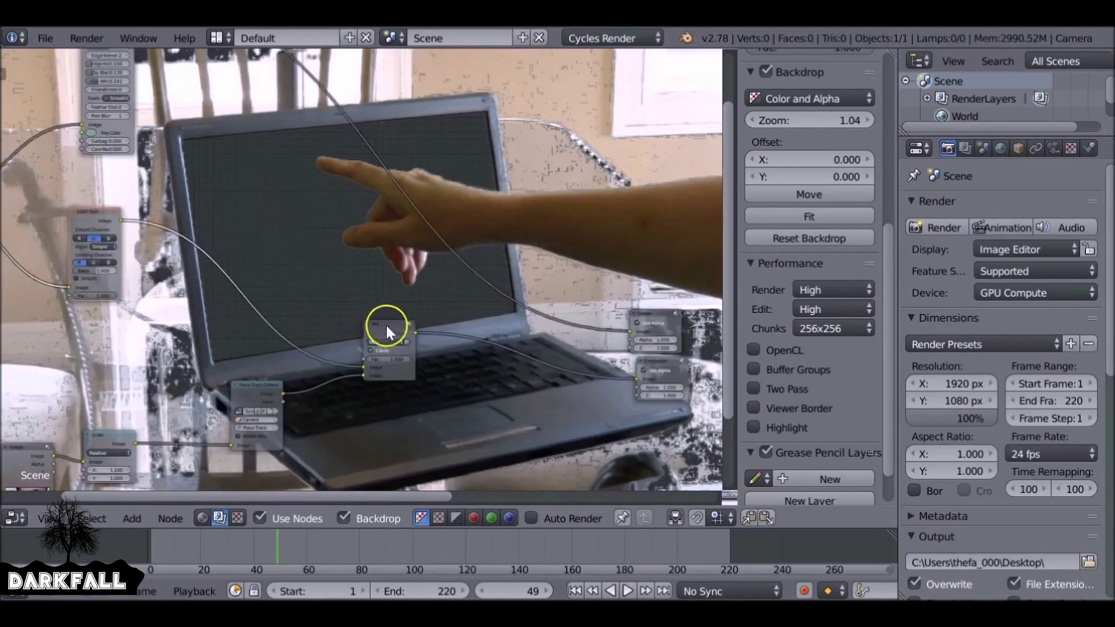
left_click(96, 222)
key("m")
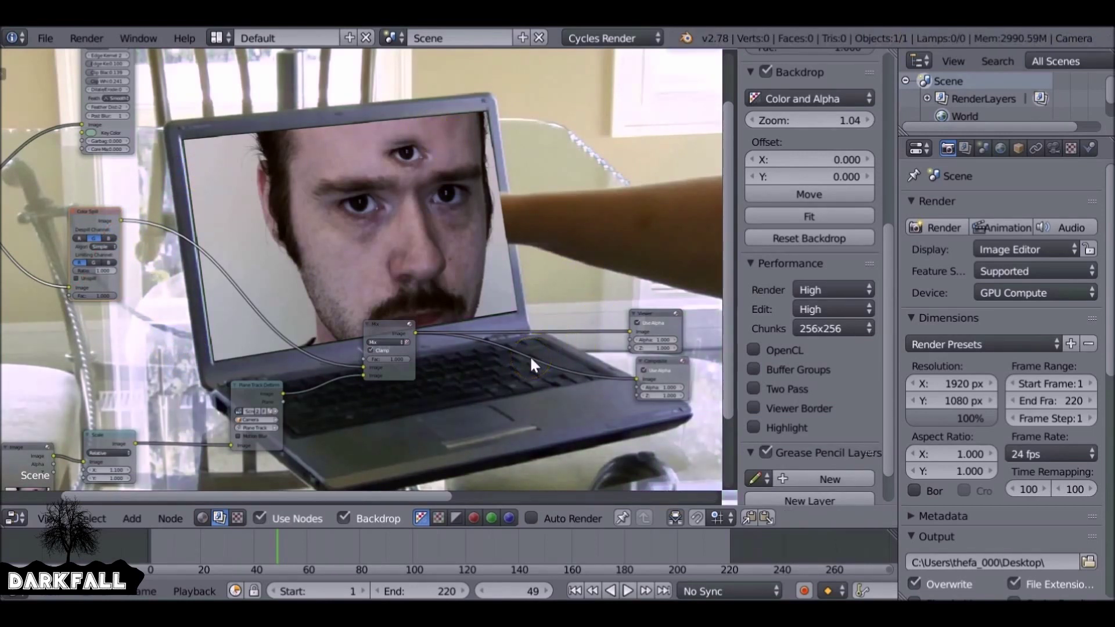
Duplicate the Mix node and insert the copy between the original Mix node and the Viewer and Composite outputs.
left_click(390, 326)
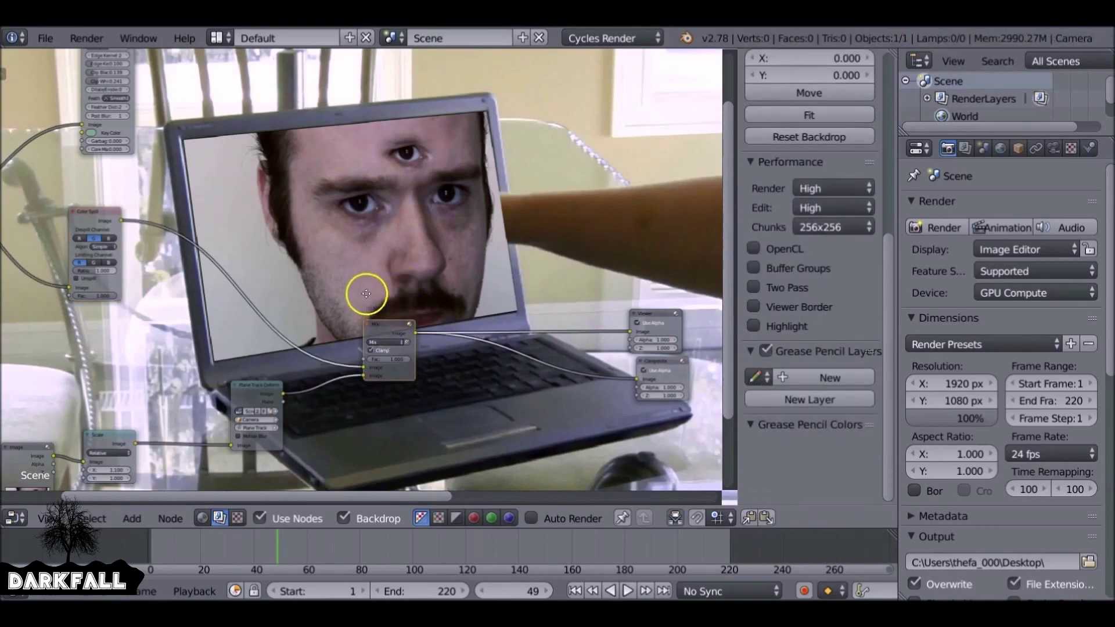
middle_click_drag(365, 291, 367, 228)
key("shift+a")
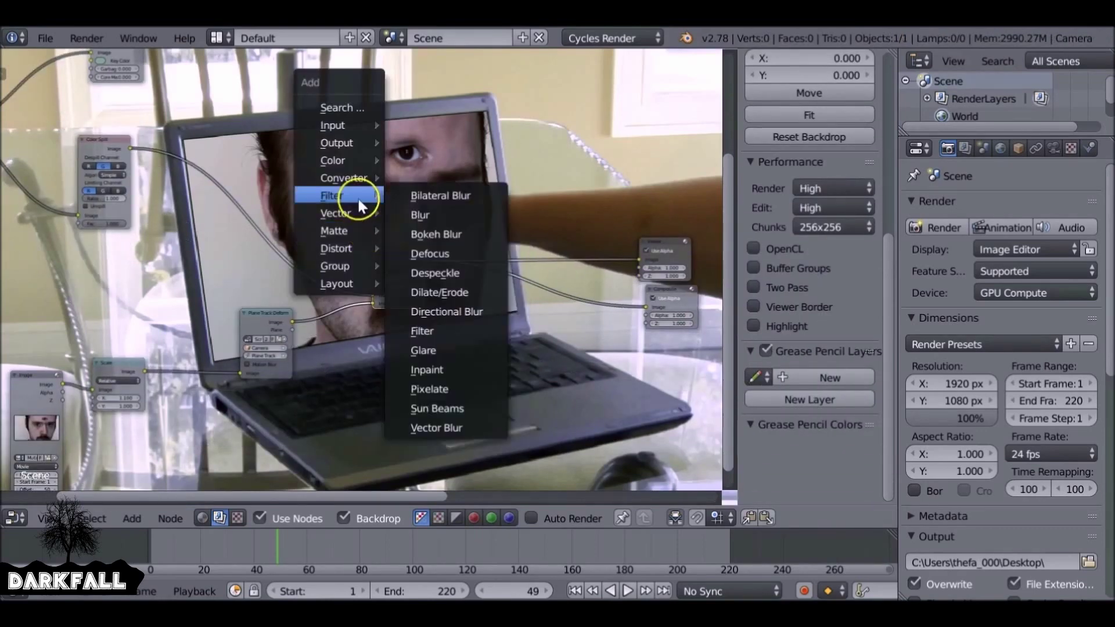
key("shift+d")
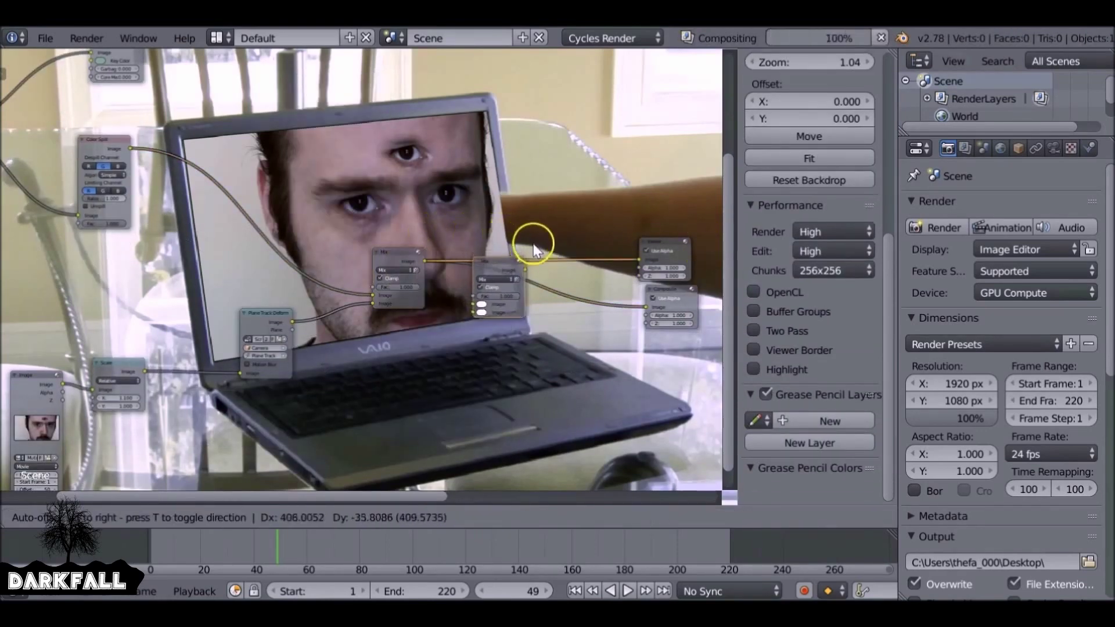
left_click(517, 273)
left_click(518, 273, "ctrl+shift")
Shift the second Mix node together with the Viewer and Composite nodes further away from the first Mix node.
left_click_drag(518, 273, 533, 244)
key("b")
left_click_drag(480, 189, 691, 356)
key("g")
left_click(667, 334)
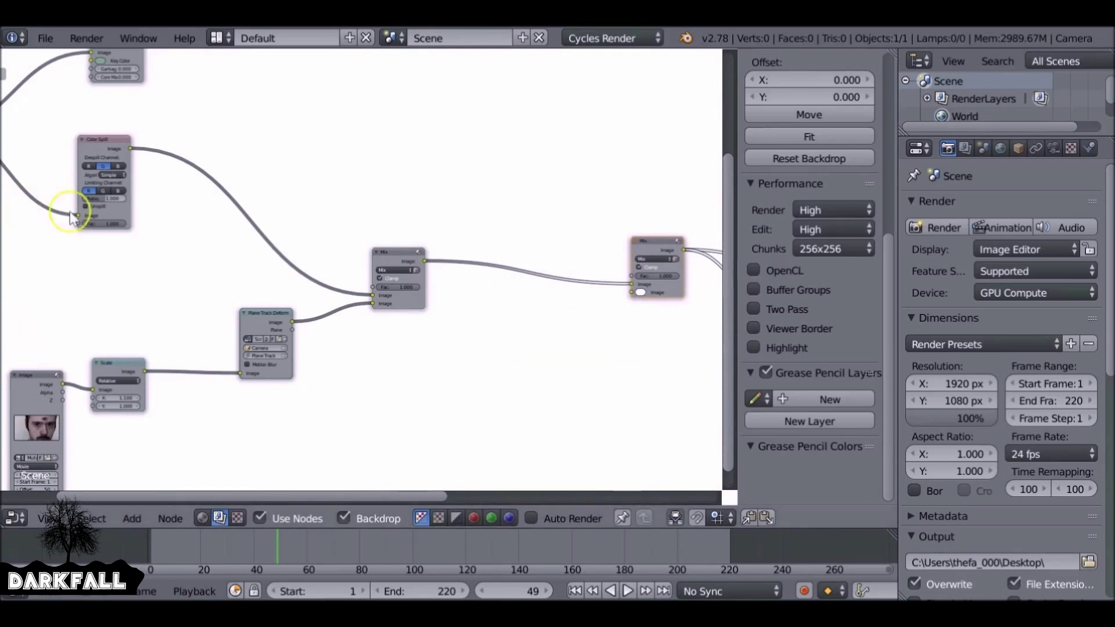
Collapse the Color Spill node and place it close beside the Movie Clip node.
scroll(180, 174, "down", 3)
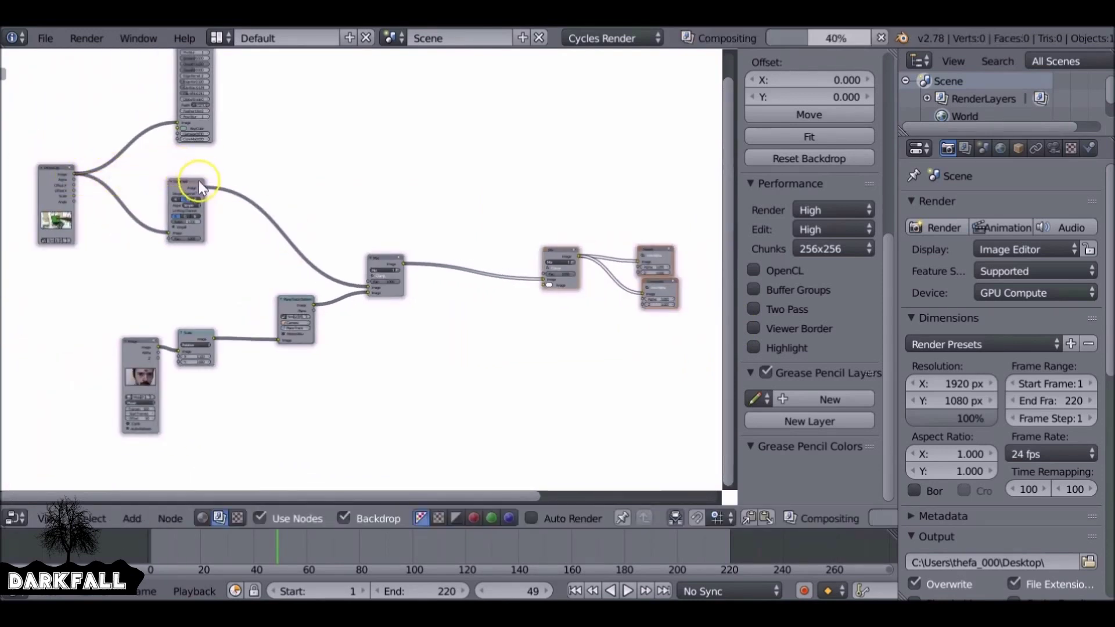
left_click_drag(198, 180, 129, 192)
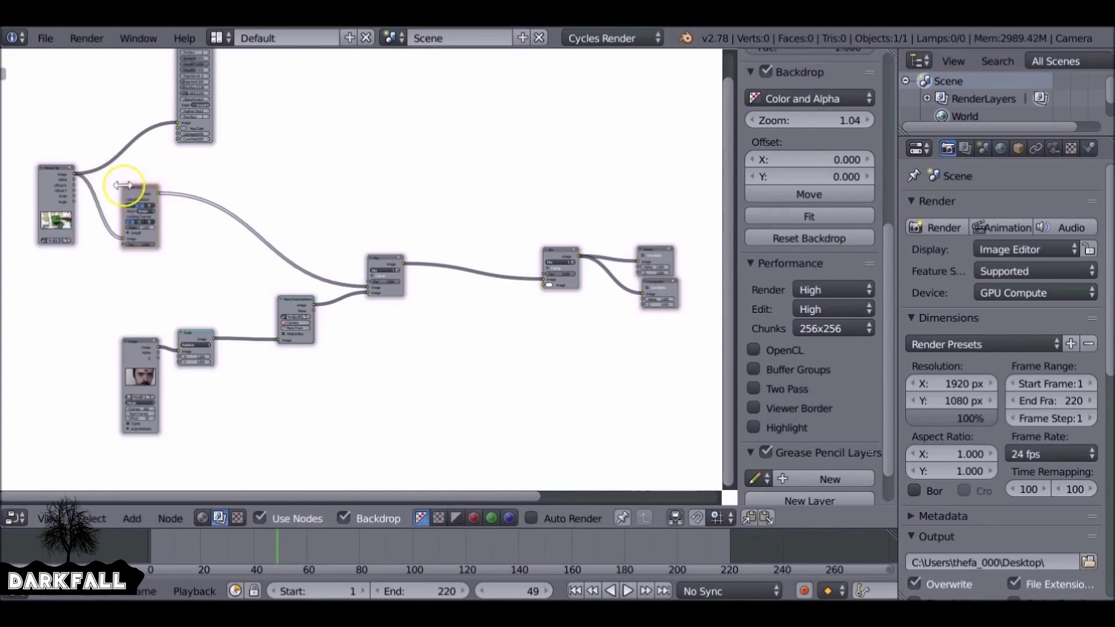
left_click(125, 187)
left_click_drag(136, 188, 107, 180)
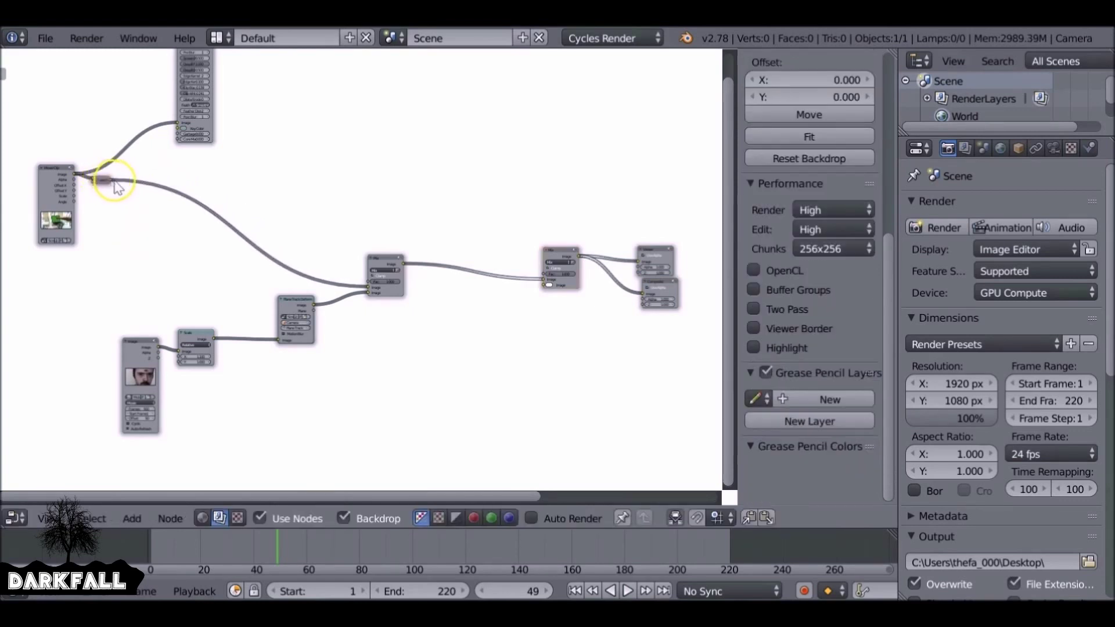
Link the Color Spill output to the second Mix node's second Image input and move that Mix node closer to the first.
left_click_drag(115, 182, 549, 284)
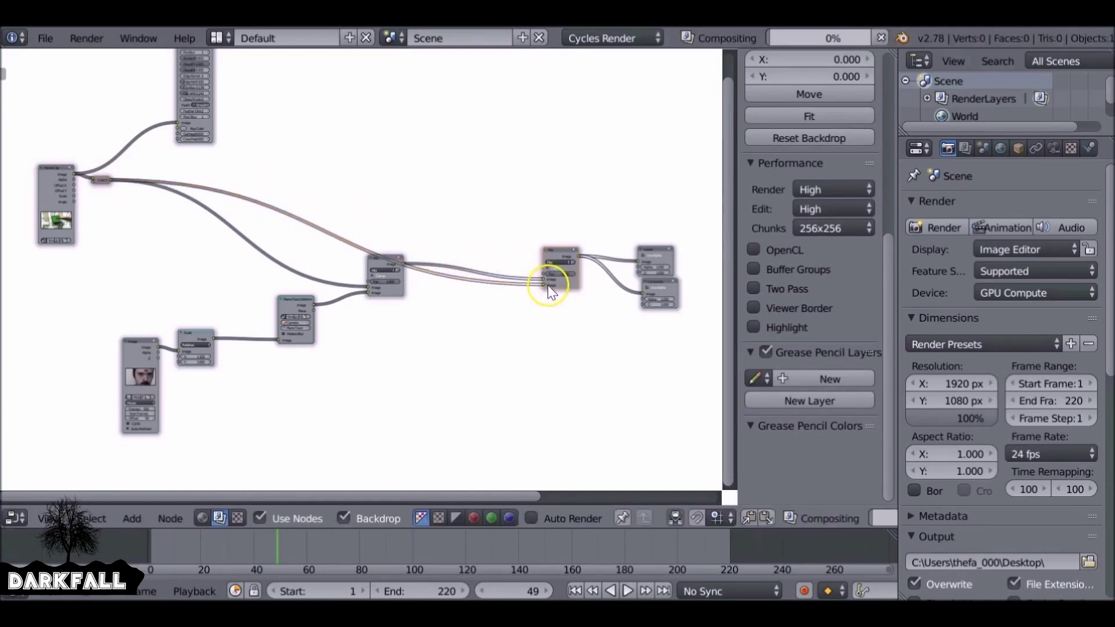
middle_click_drag(477, 276, 380, 293)
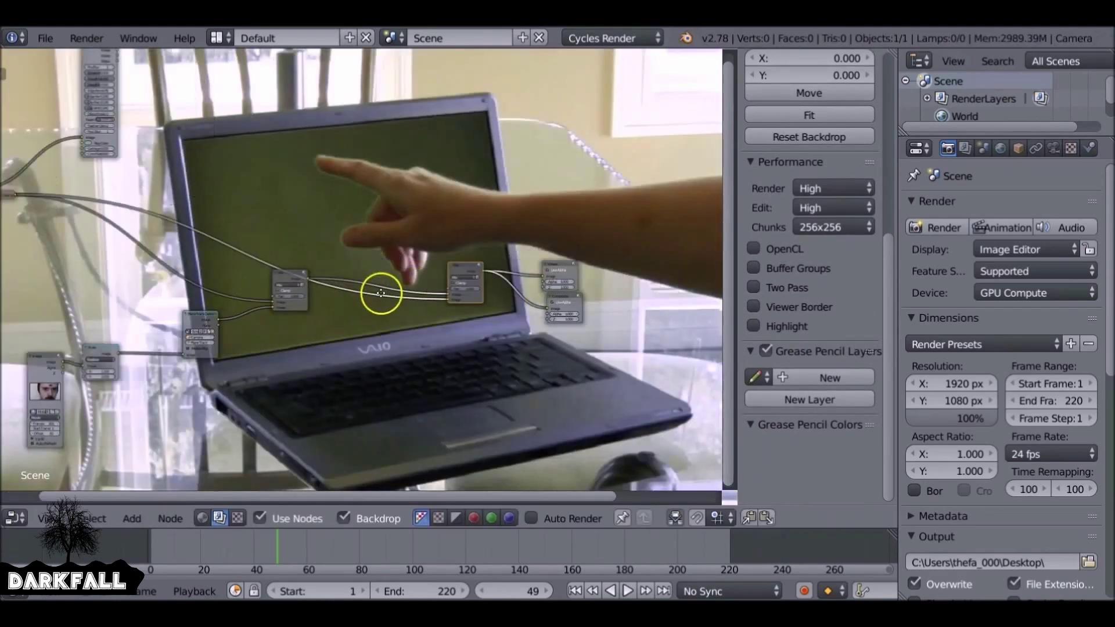
scroll(380, 293, "up", 1)
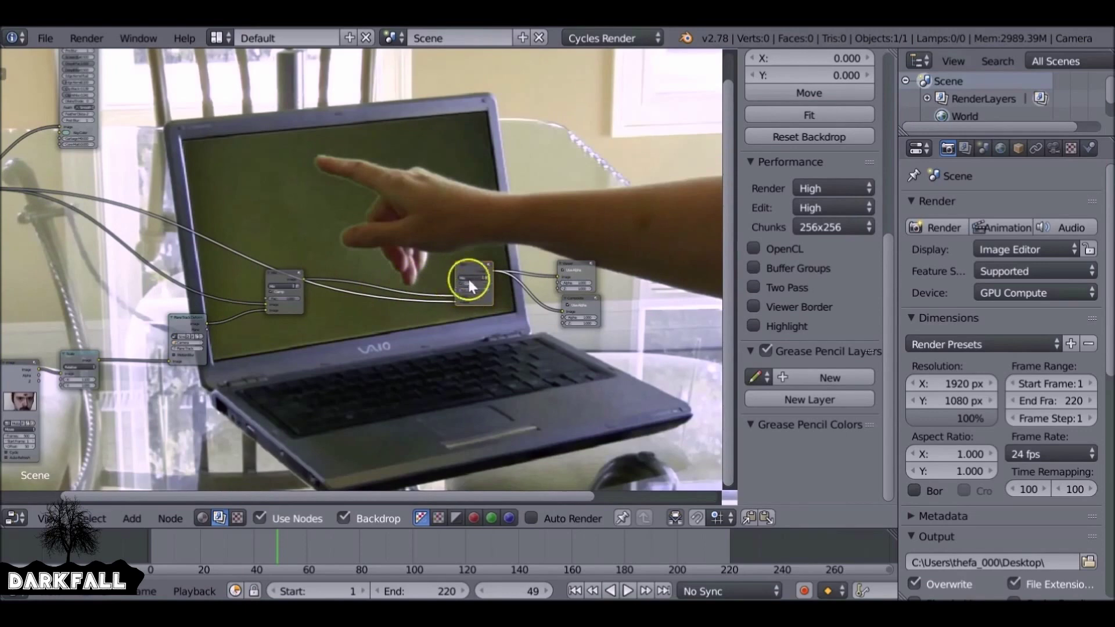
left_click_drag(460, 269, 380, 257)
Move the Keying node nearer to the Mix nodes and link its Matte output to the second Mix node's Fac input.
middle_click_drag(203, 110, 300, 192)
scroll(301, 192, "up", 1)
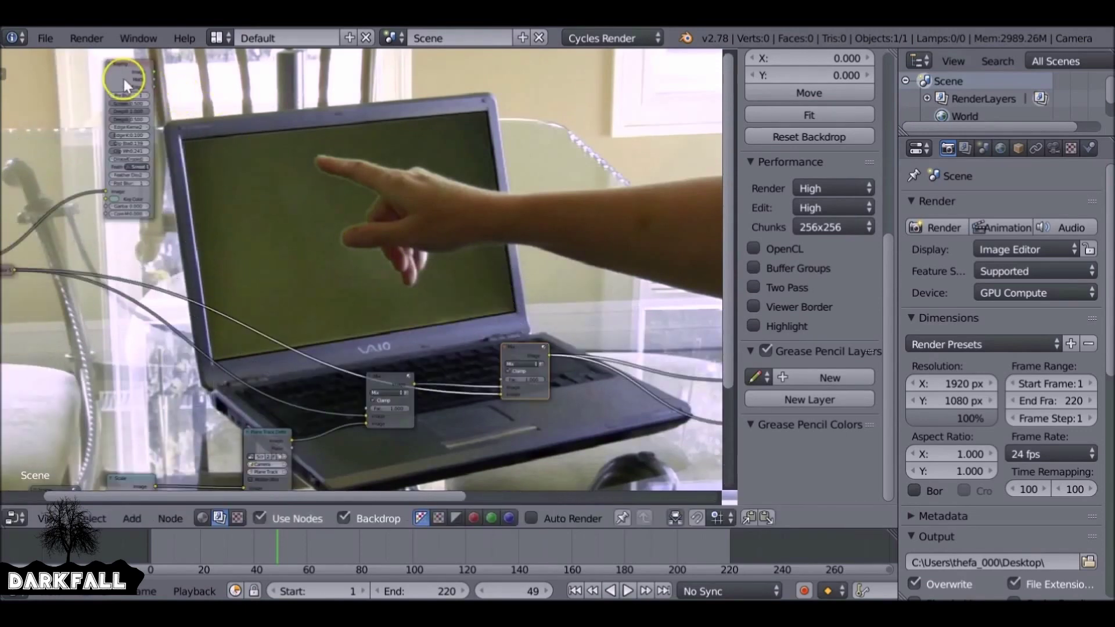
left_click_drag(124, 79, 323, 137)
middle_click_drag(406, 194, 274, 162)
scroll(229, 92, "up", 1)
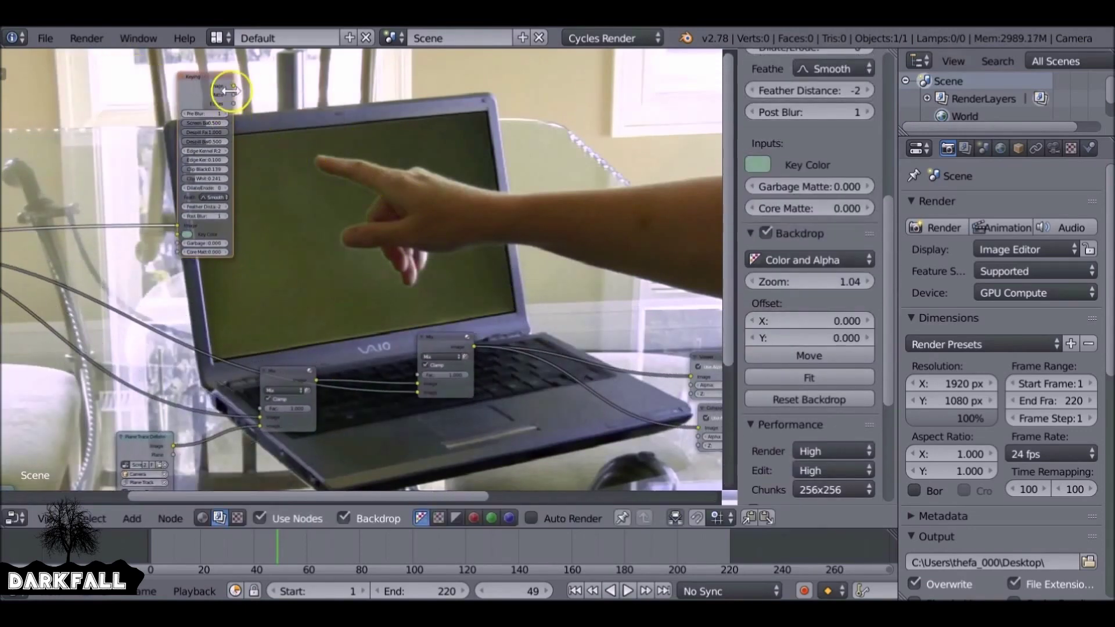
left_click_drag(233, 95, 281, 120)
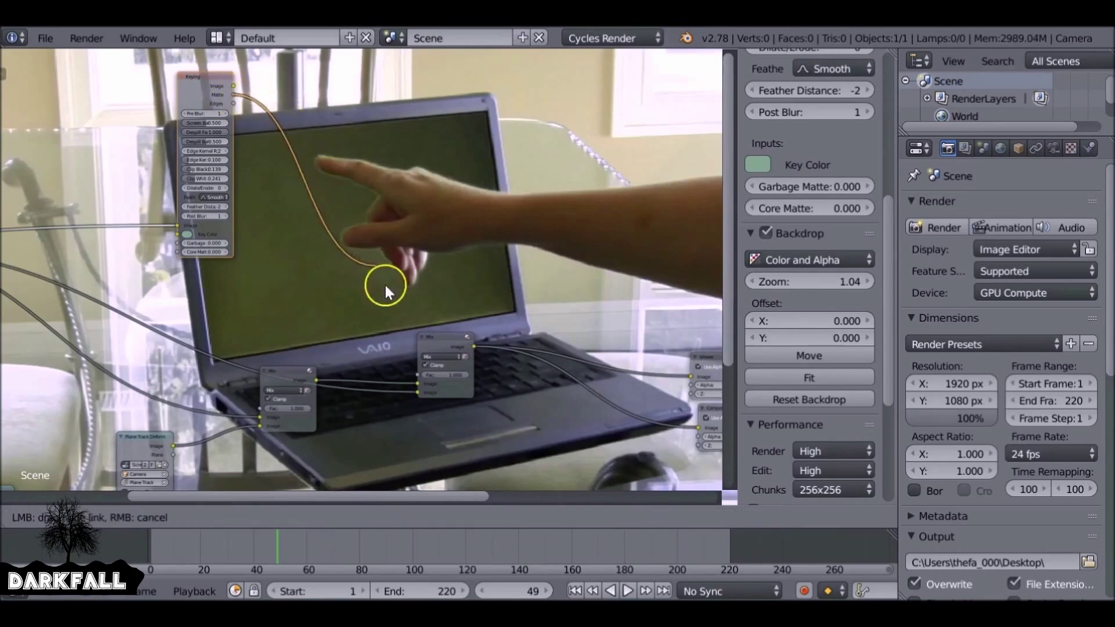
left_click_drag(385, 284, 425, 373)
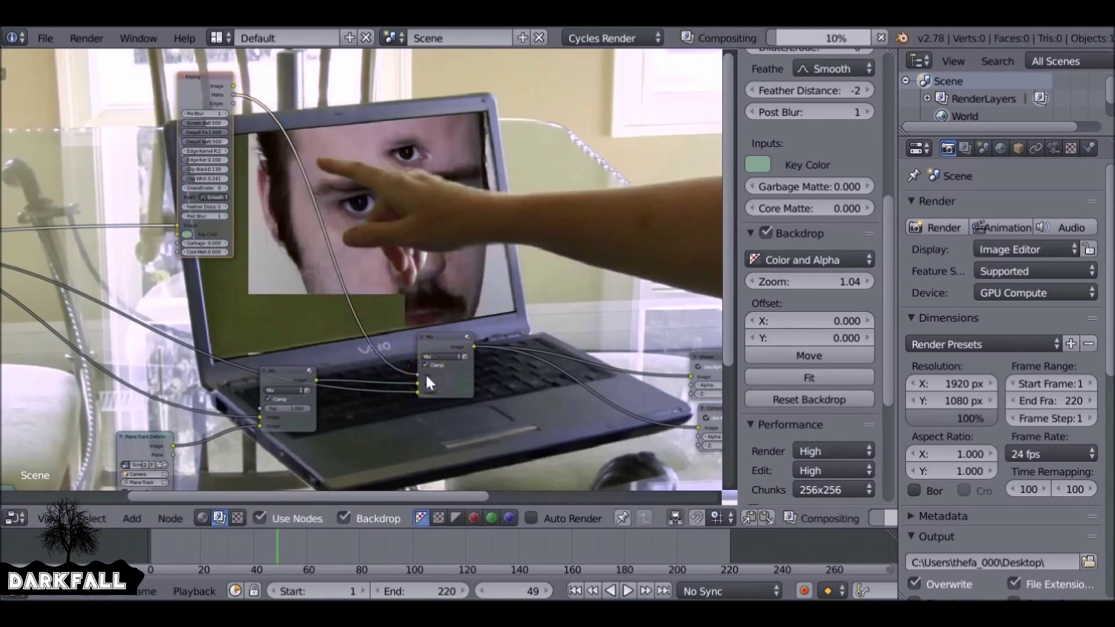
Refine the hand's edges over the face by trying a Feather Distance of -3 and adjusting Dilate/Erode on the Keying node.
middle_click_drag(279, 199, 365, 287)
scroll(290, 206, "up", 4)
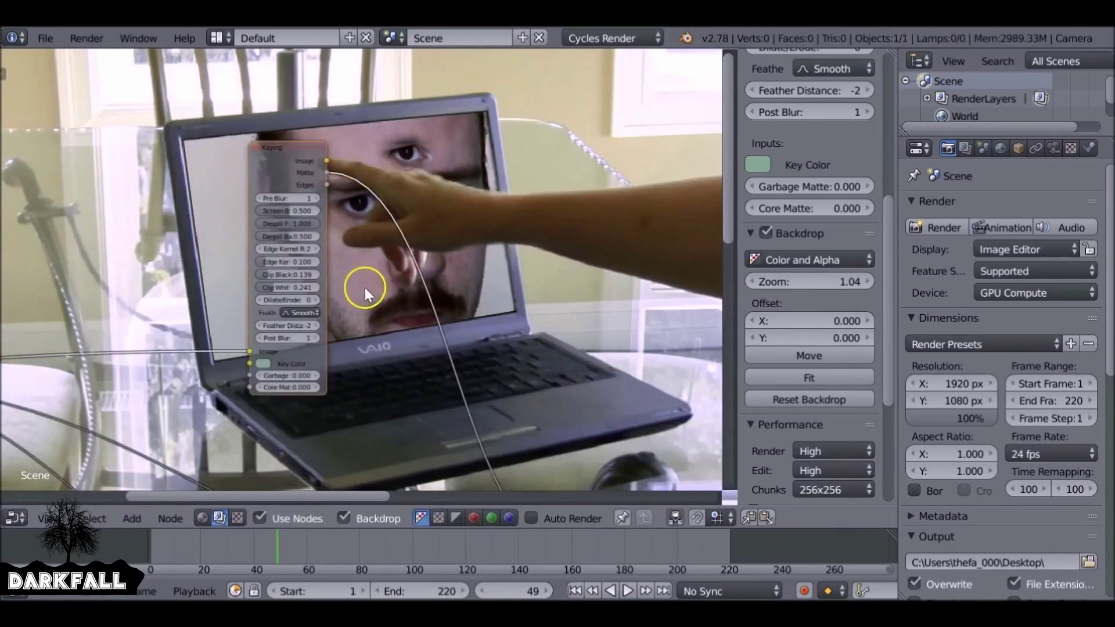
scroll(359, 283, "up", 2)
left_click_drag(259, 89, 207, 135)
middle_click_drag(540, 365, 332, 169)
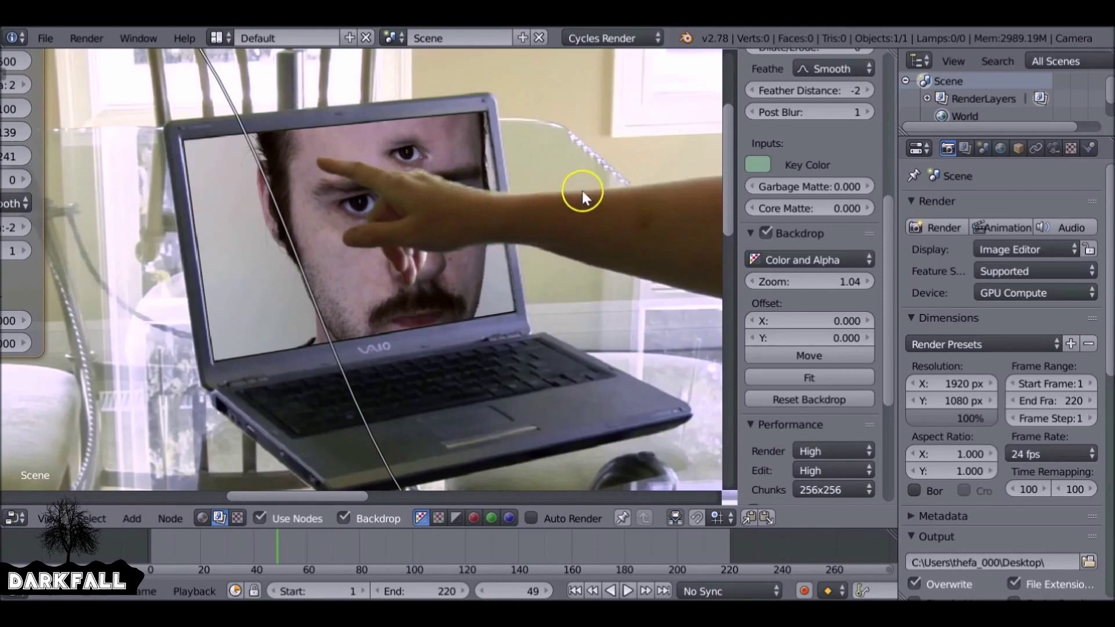
middle_click_drag(153, 240, 399, 209)
left_click(165, 268)
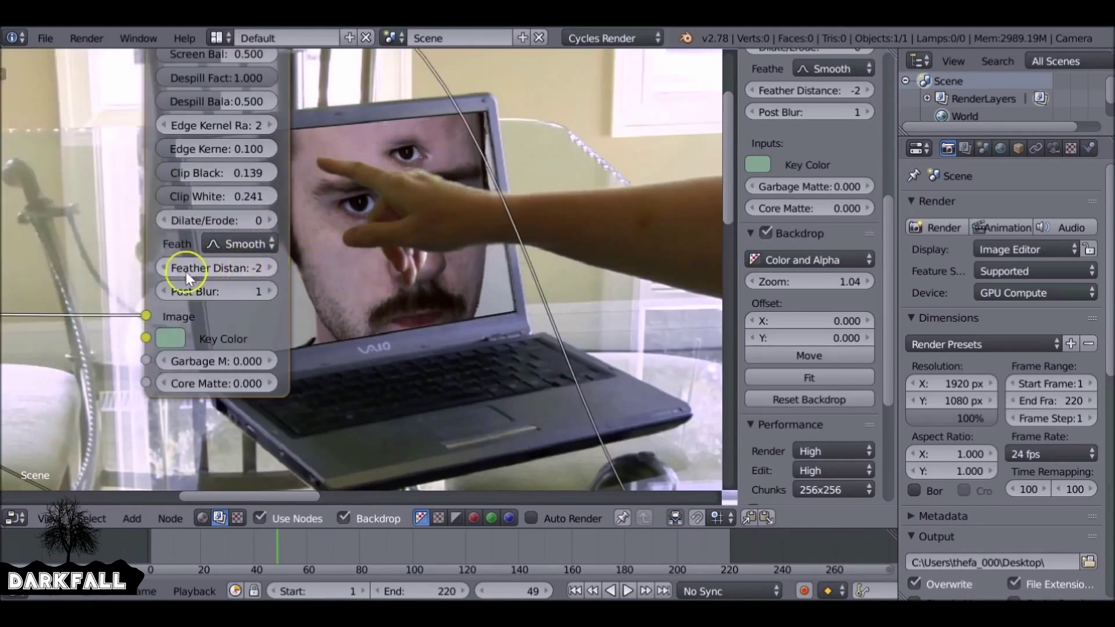
left_click(270, 220)
left_click(165, 220)
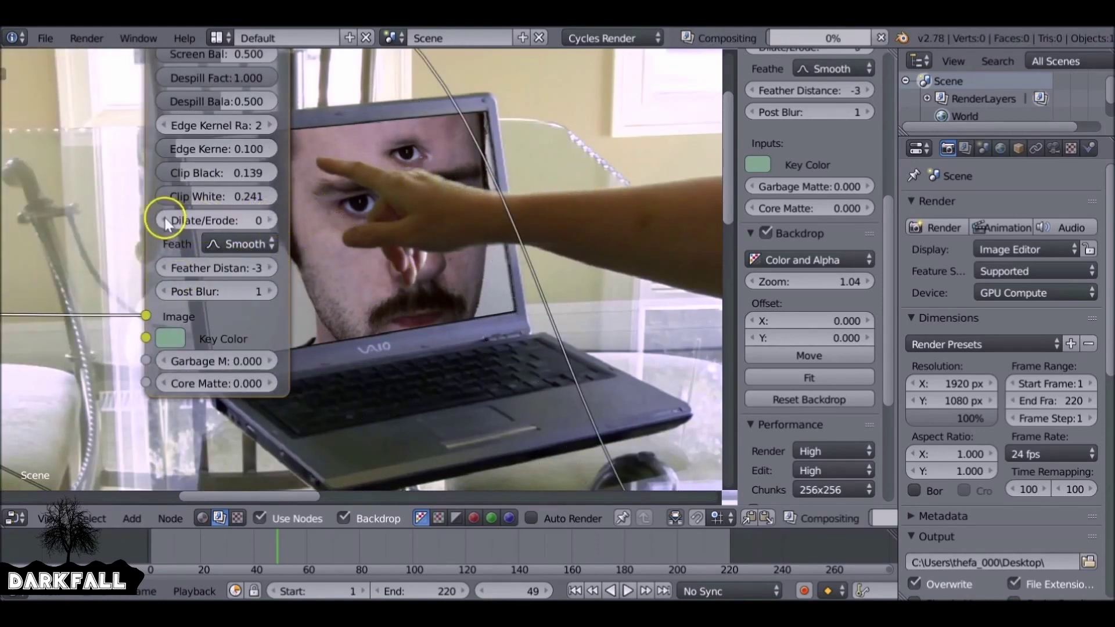
left_click(164, 220)
left_click(269, 267)
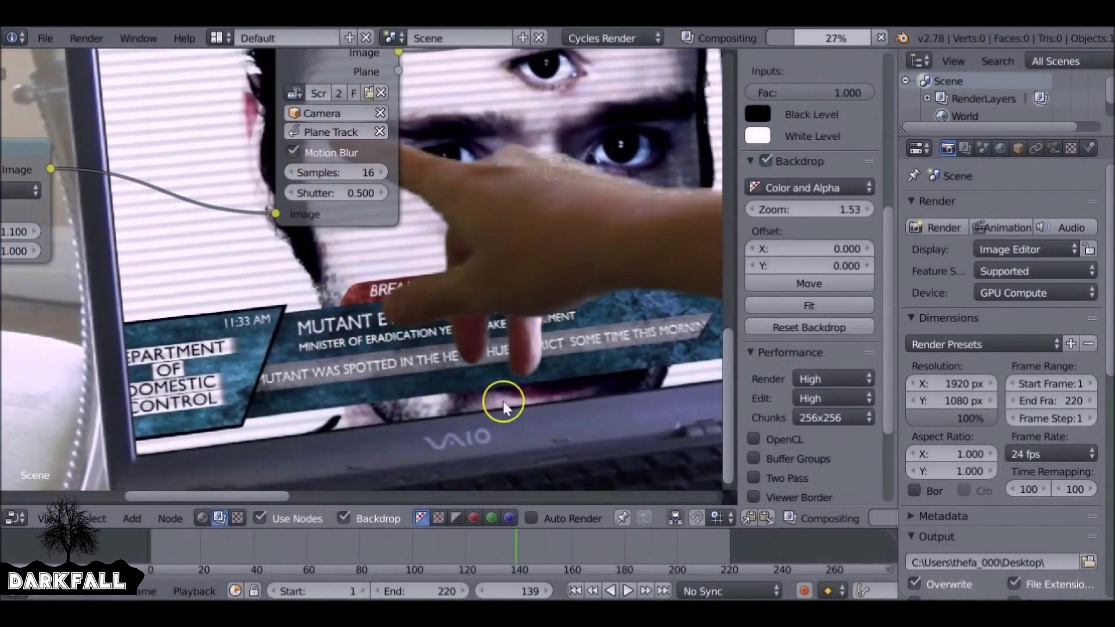
Set the Plane Track Deform node's motion blur Samples to 20 and Shutter to 0.700.
scroll(348, 197, "up", 2)
left_click(346, 166)
left_click(346, 166)
left_click(346, 166)
left_click(346, 166)
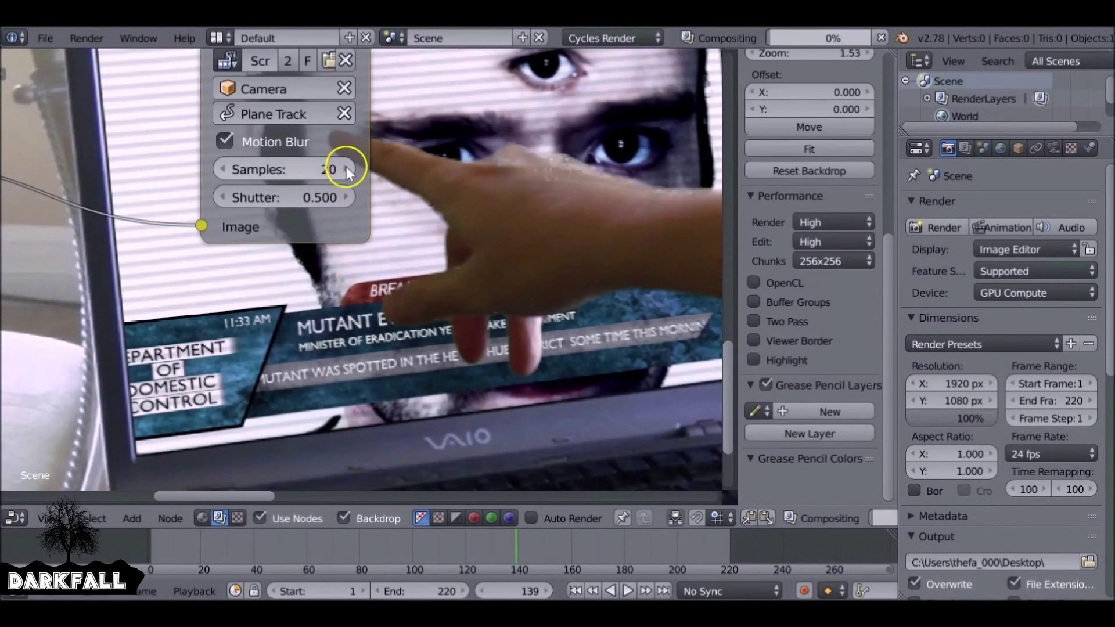
left_click(346, 198)
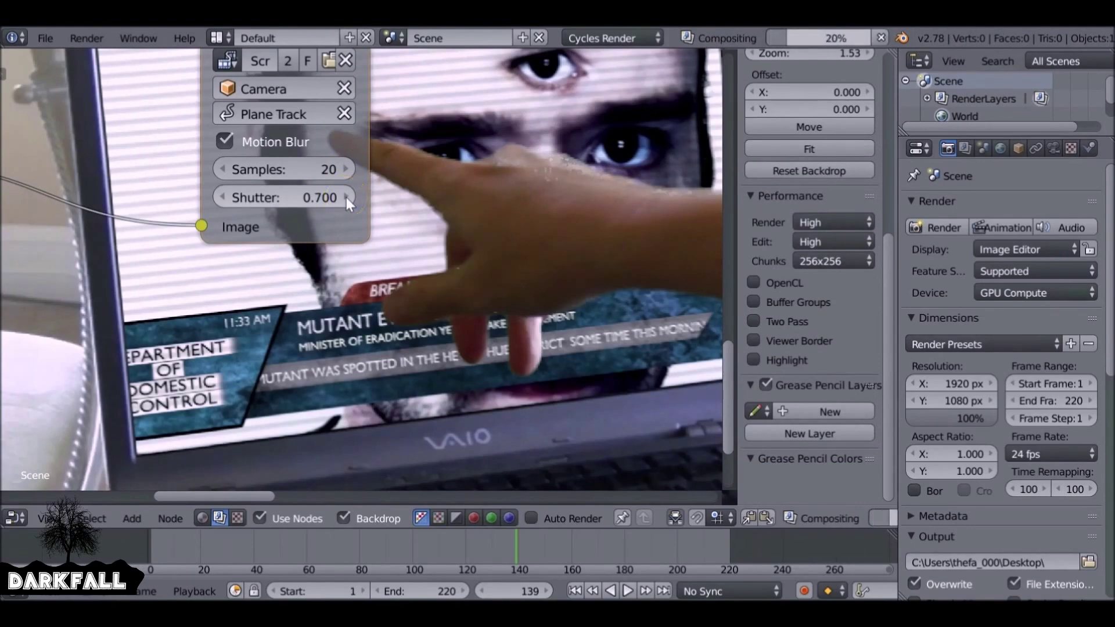
left_click(346, 197)
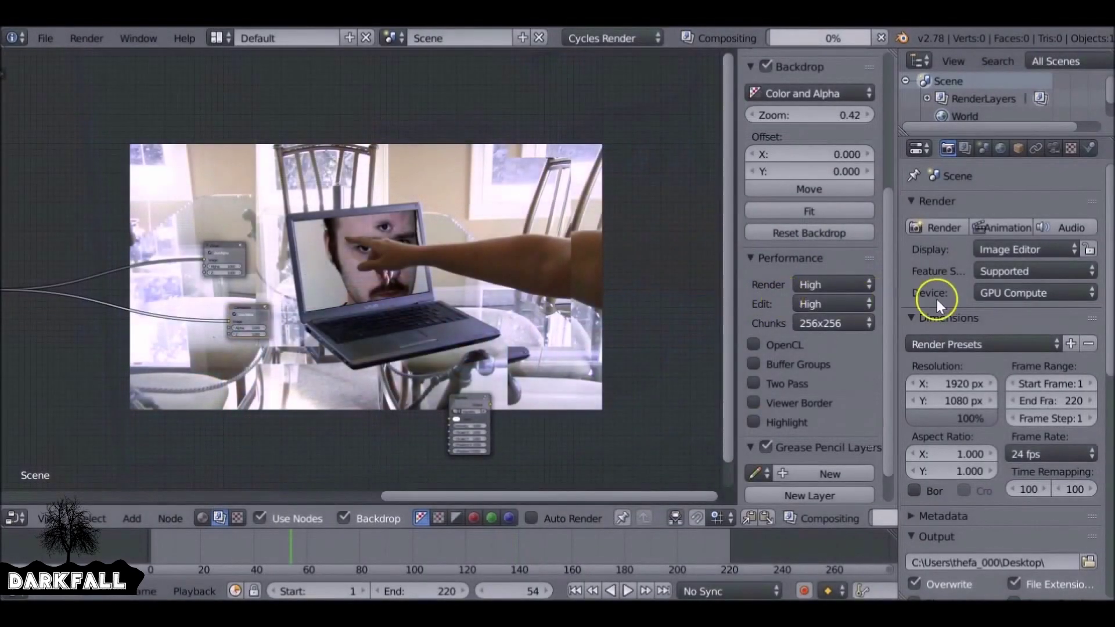
Set the scene's render frame rate to 25 fps.
scroll(936, 297, "down", 2)
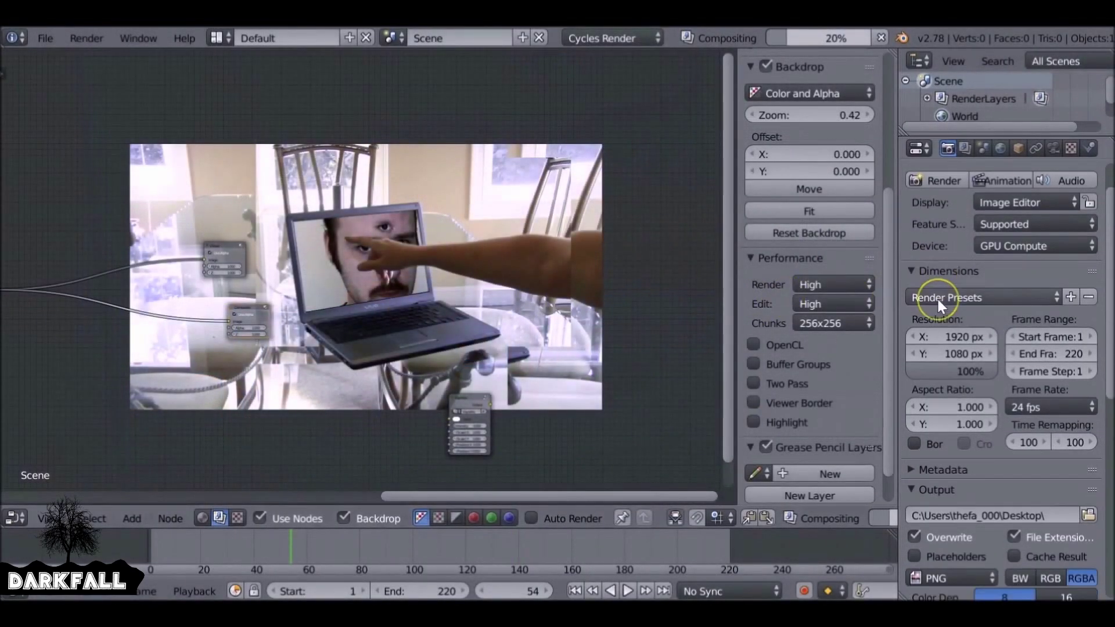
left_click(1031, 406)
left_click(1049, 457)
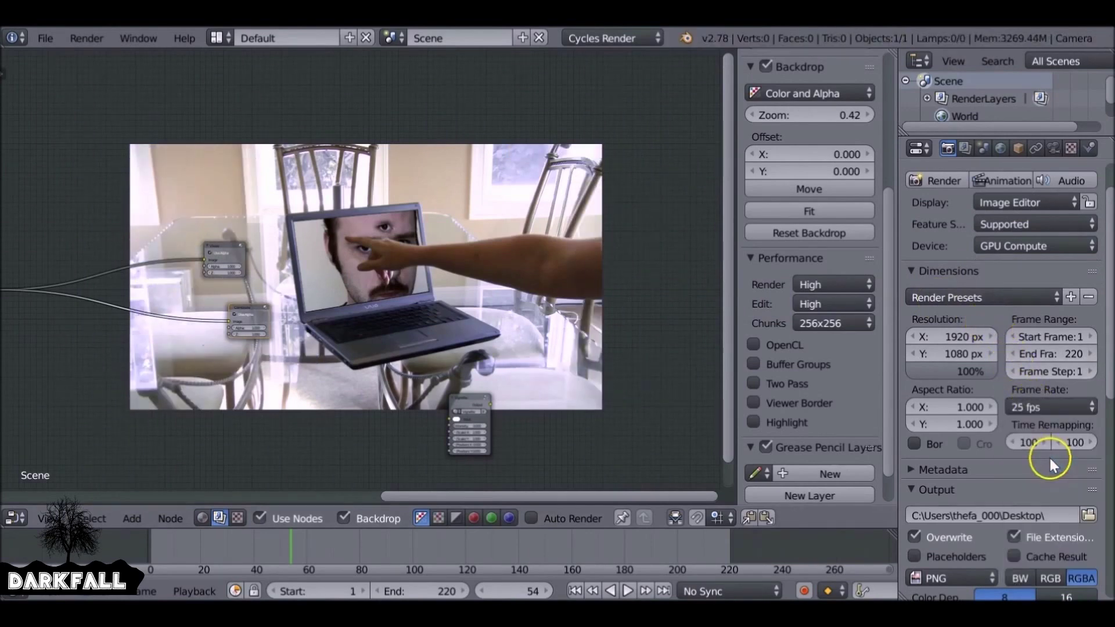